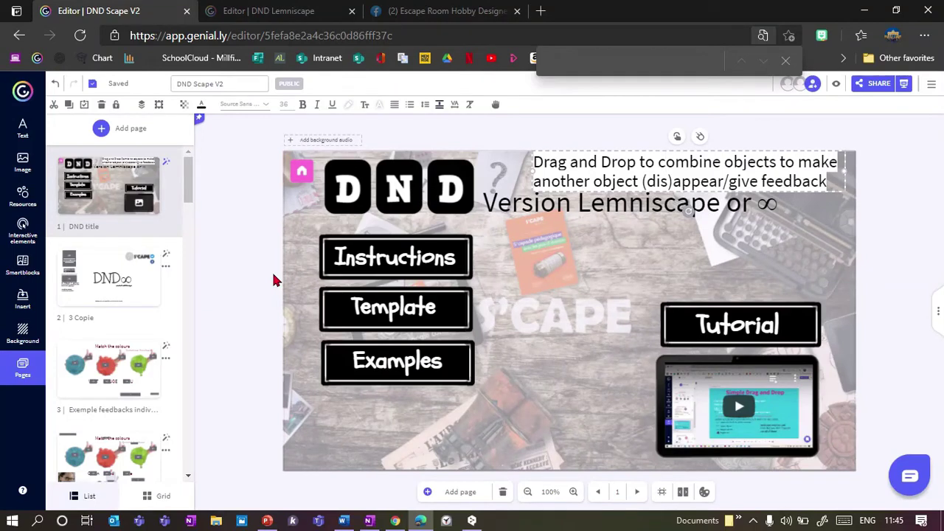
Step: Open page 3 with the individual-feedback "Match the colours" example and preview it
{"action": "left_click", "coordinate": [786, 61]}
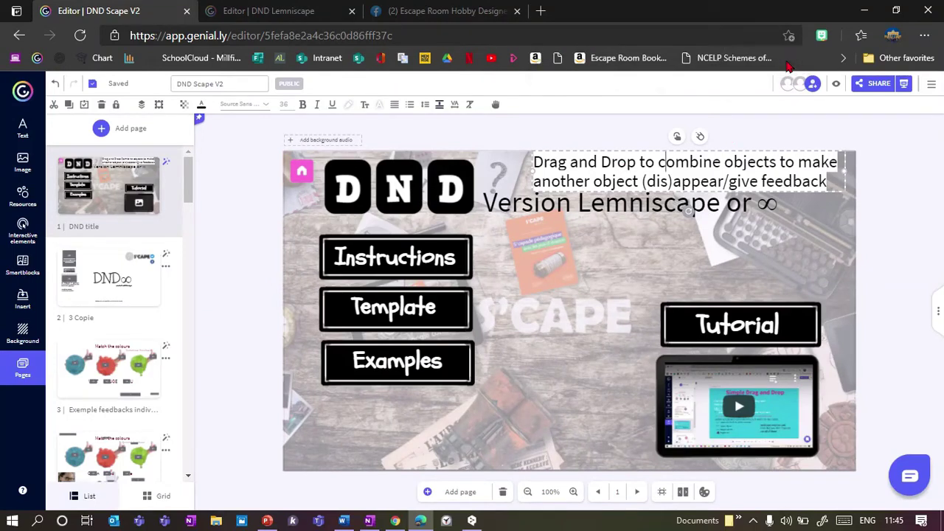
{"action": "left_click", "coordinate": [881, 218]}
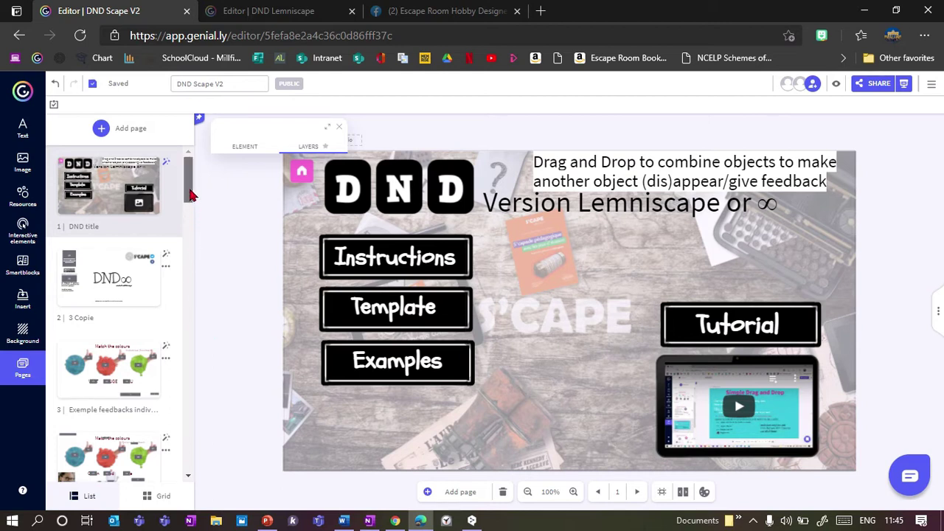
{"action": "scroll", "coordinate": [191, 201], "scroll_direction": "down", "scroll_amount": 2}
{"action": "left_click", "coordinate": [103, 317]}
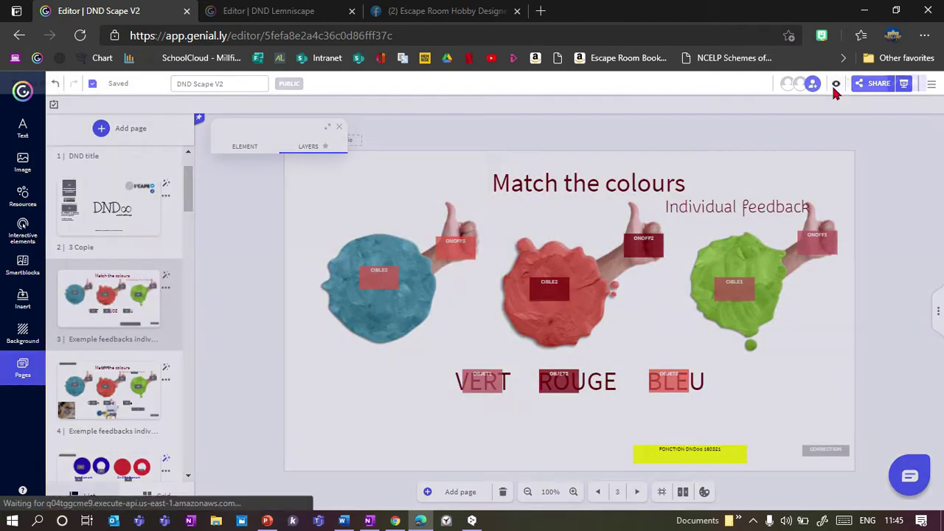
{"action": "left_click", "coordinate": [835, 85]}
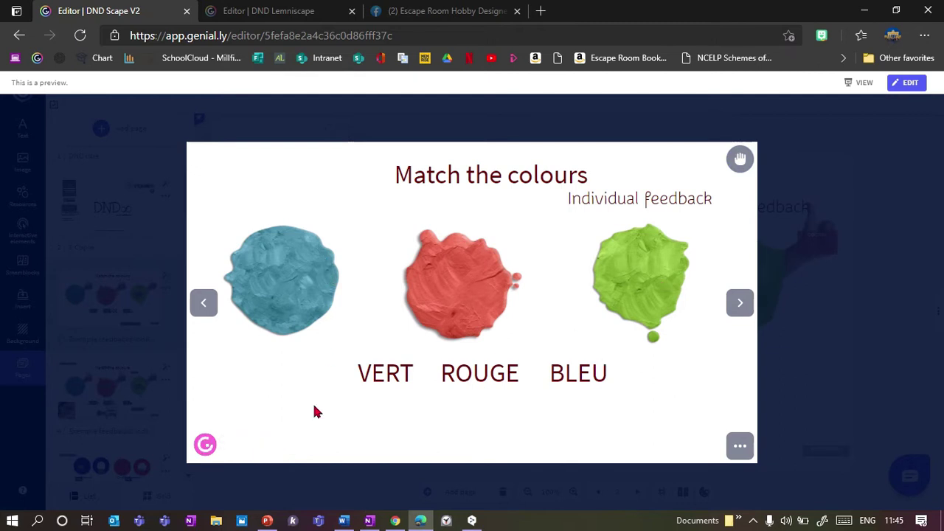
Step: Test the individual feedback by placing VERT on the green paint blob and ROUGE on the red one
{"action": "left_click_drag", "start_coordinate": [382, 377], "coordinate": [613, 288]}
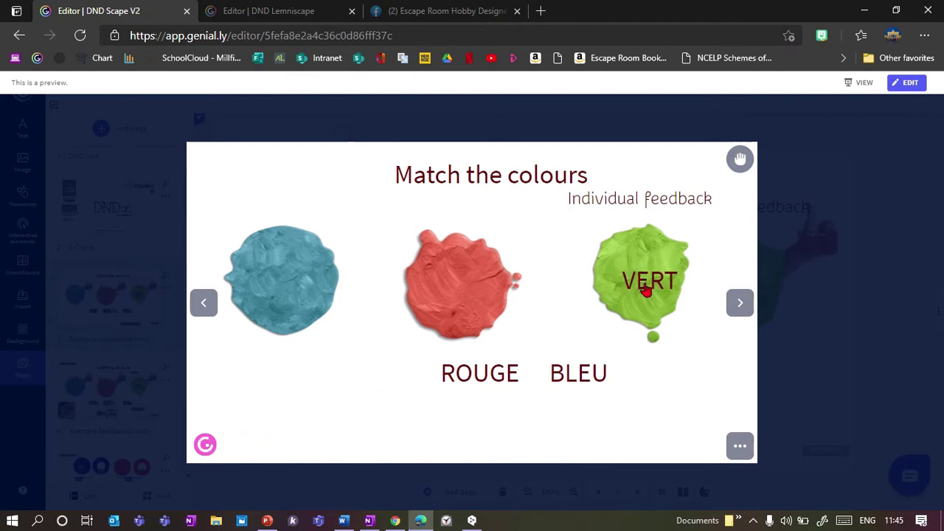
{"action": "left_click_drag", "start_coordinate": [491, 371], "coordinate": [469, 299]}
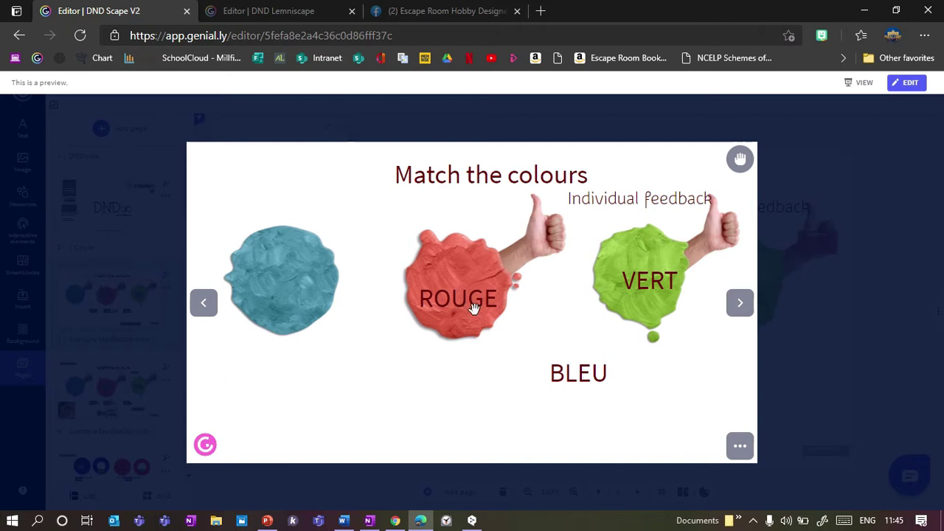
{"action": "left_click_drag", "start_coordinate": [447, 299], "coordinate": [444, 292]}
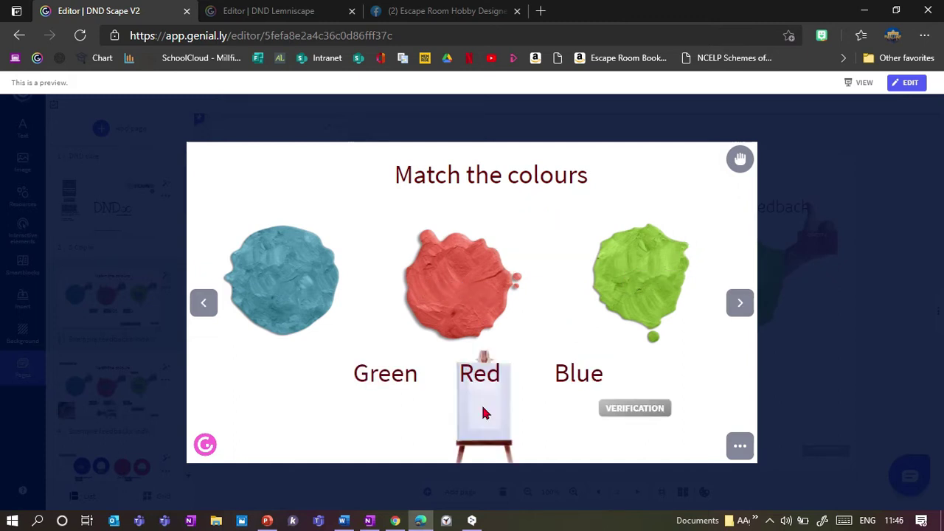
Step: On the verification example, place Green and Blue on the green blob and Red on the red blob, and run the verification
{"action": "left_click_drag", "start_coordinate": [398, 383], "coordinate": [622, 305]}
{"action": "left_click_drag", "start_coordinate": [484, 375], "coordinate": [463, 288]}
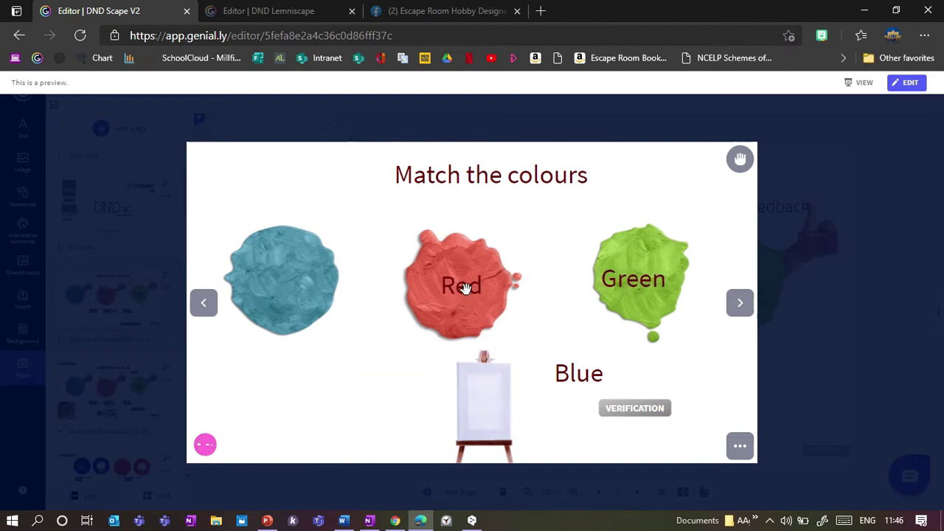
{"action": "left_click_drag", "start_coordinate": [590, 378], "coordinate": [659, 312]}
{"action": "left_click_drag", "start_coordinate": [626, 281], "coordinate": [628, 261]}
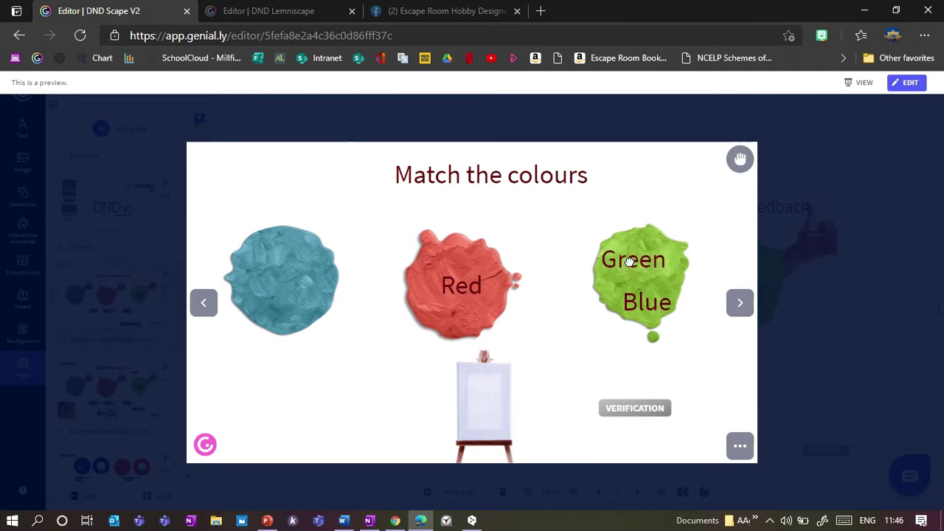
{"action": "left_click_drag", "start_coordinate": [643, 302], "coordinate": [643, 302]}
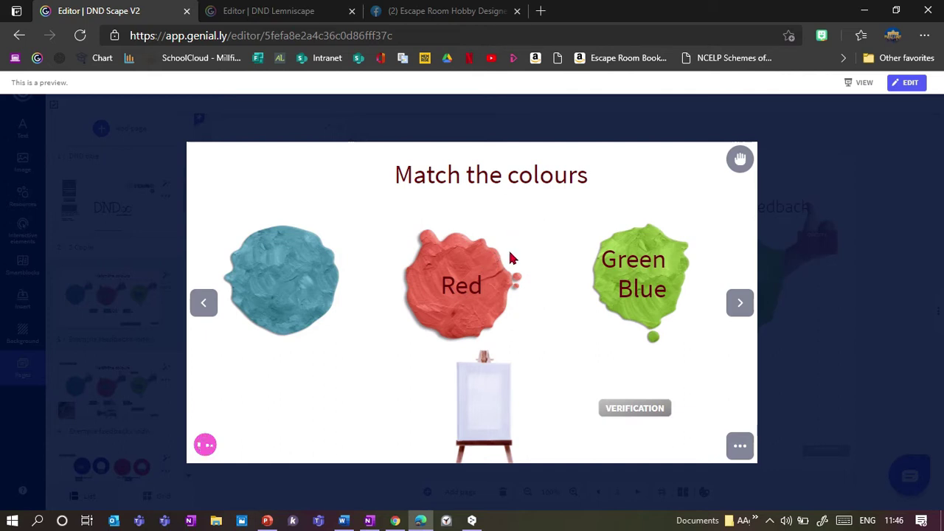
{"action": "left_click", "coordinate": [637, 418]}
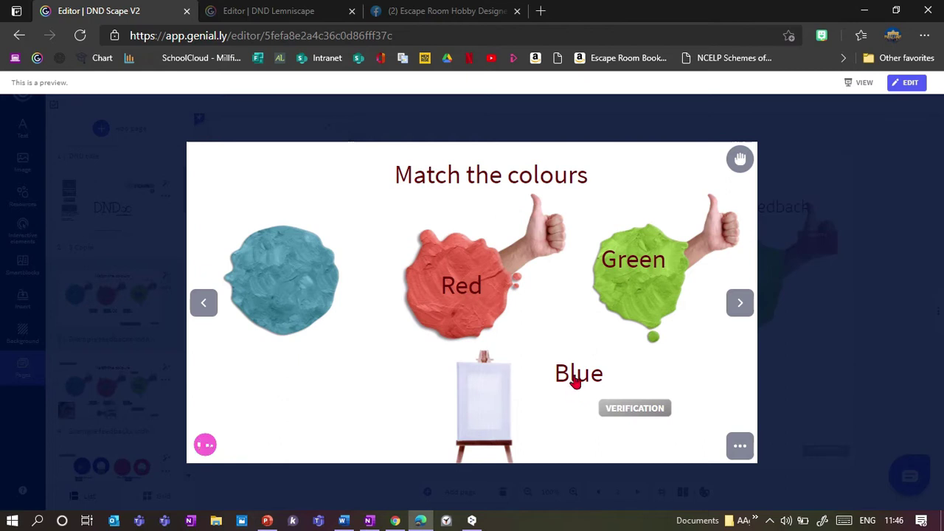
Step: Check Blue on the red blob, and check it again on the blue blob to trigger the general feedback
{"action": "left_click_drag", "start_coordinate": [569, 374], "coordinate": [453, 316]}
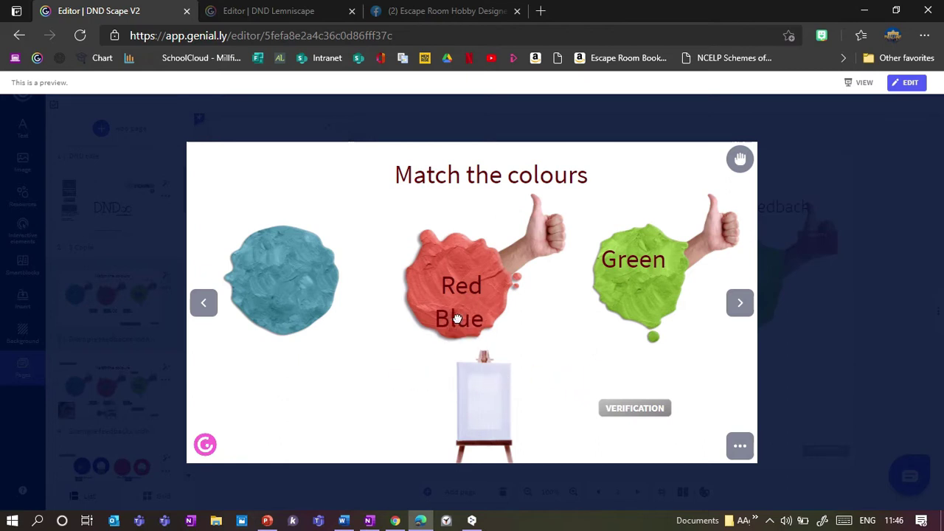
{"action": "left_click", "coordinate": [633, 411]}
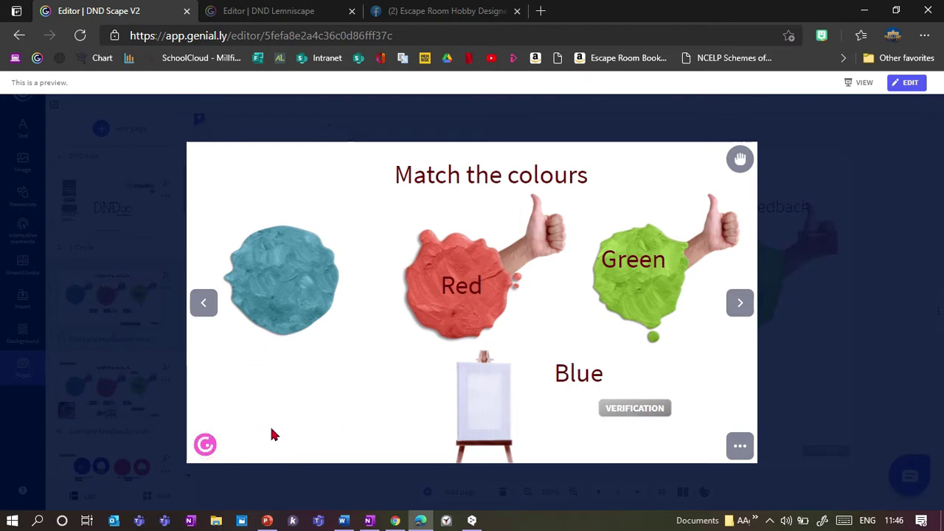
{"action": "left_click_drag", "start_coordinate": [590, 375], "coordinate": [291, 290]}
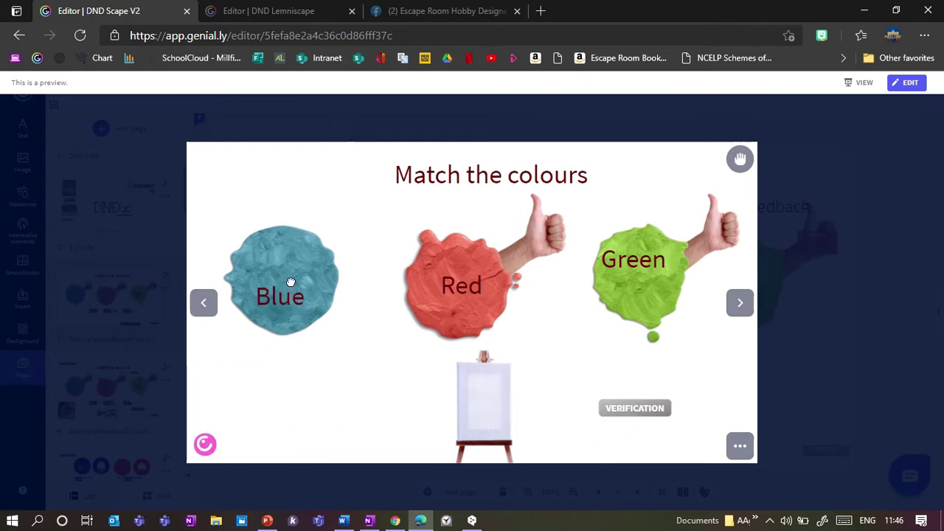
{"action": "left_click", "coordinate": [636, 410]}
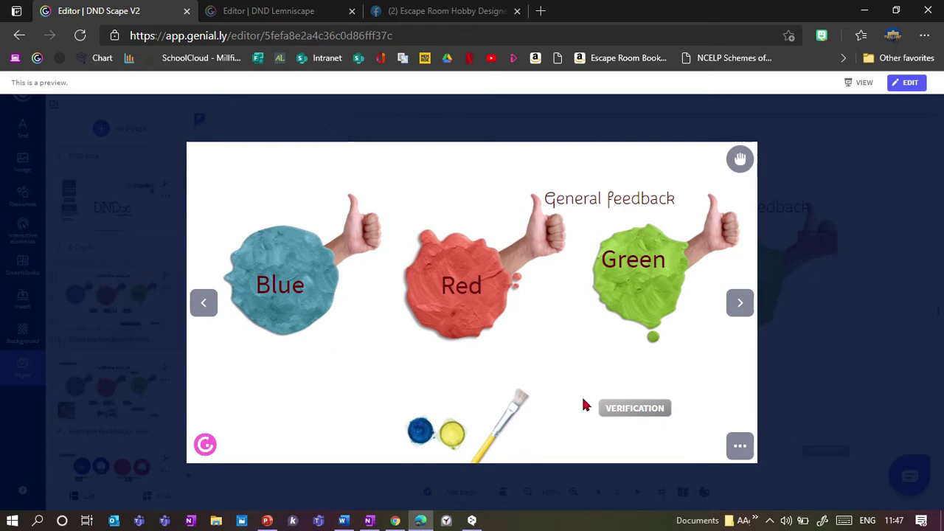
Step: Go to the circles example and test the blue circle by putting it on its blue ring and taking it off twice
{"action": "left_click", "coordinate": [735, 311]}
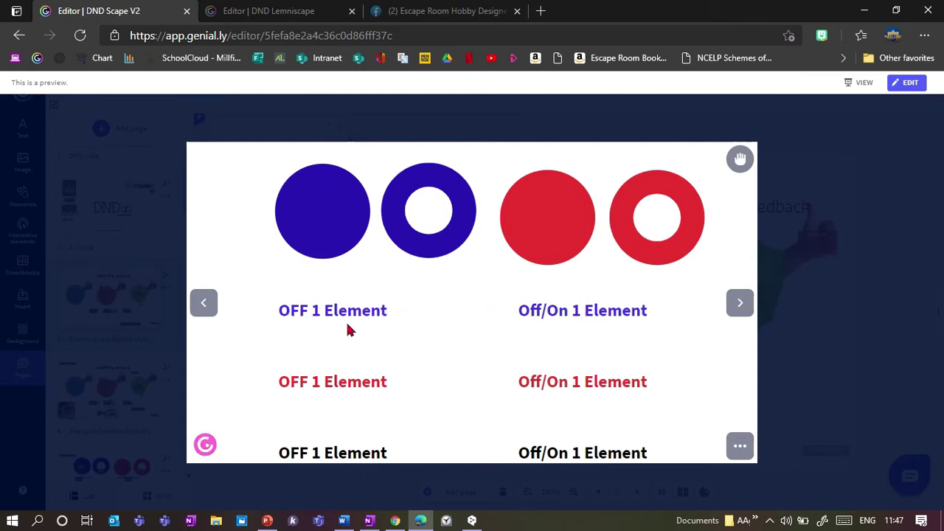
{"action": "left_click_drag", "start_coordinate": [321, 236], "coordinate": [425, 234]}
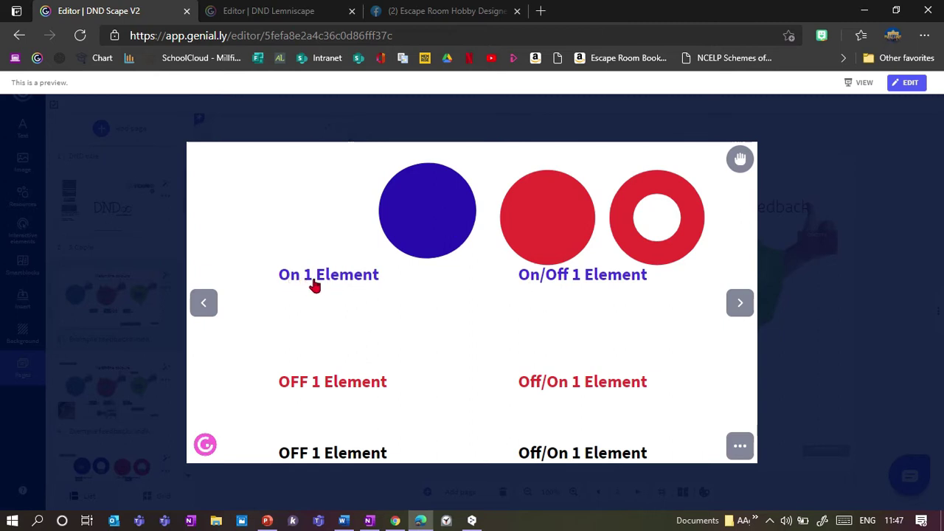
{"action": "left_click_drag", "start_coordinate": [443, 228], "coordinate": [330, 230]}
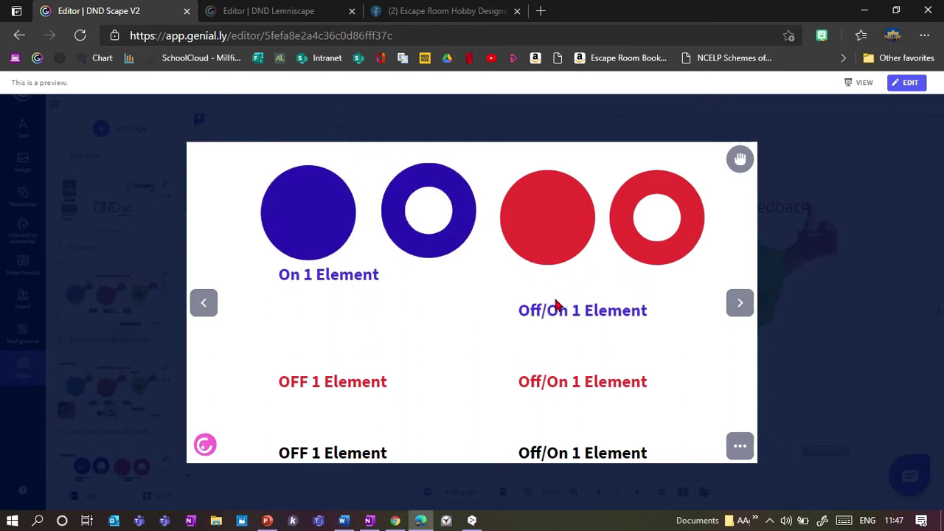
{"action": "left_click_drag", "start_coordinate": [317, 238], "coordinate": [441, 234]}
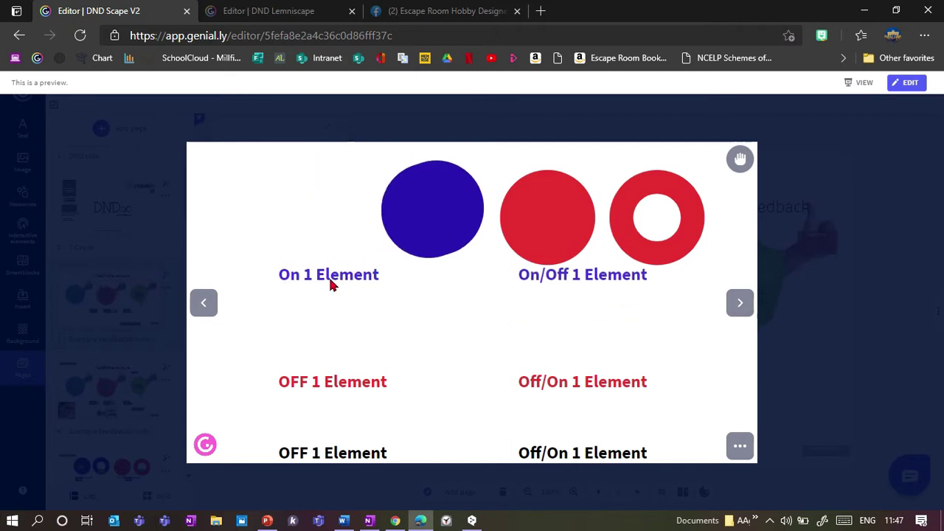
{"action": "left_click_drag", "start_coordinate": [441, 233], "coordinate": [312, 234]}
Step: Test the combined On/Off behaviour by placing the blue and red circles on their matching rings and pulling them off
{"action": "mouse_move", "coordinate": [560, 230]}
{"action": "left_mouse_down"}
{"action": "mouse_move", "coordinate": [659, 236]}
{"action": "mouse_move", "coordinate": [580, 225]}
{"action": "mouse_move", "coordinate": [567, 238]}
{"action": "left_mouse_up"}
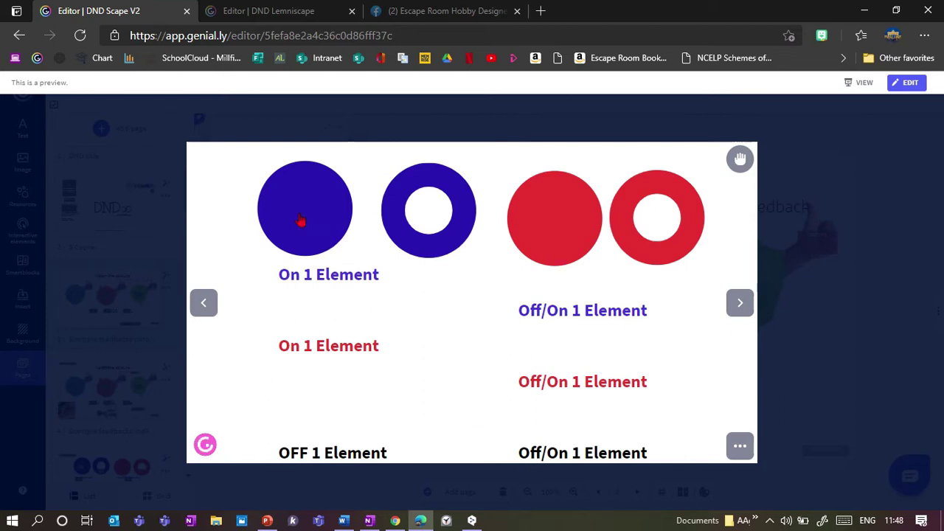
{"action": "left_click_drag", "start_coordinate": [301, 220], "coordinate": [423, 215]}
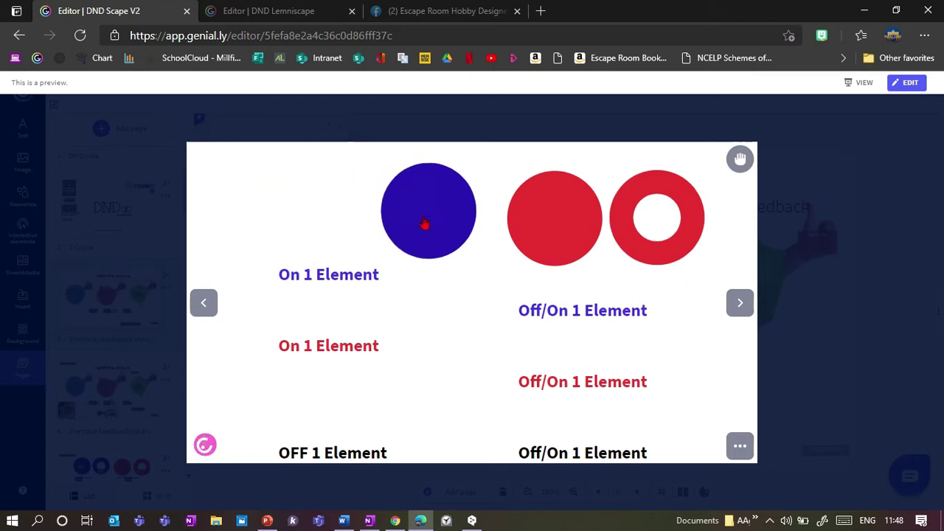
{"action": "left_click_drag", "start_coordinate": [550, 227], "coordinate": [656, 229]}
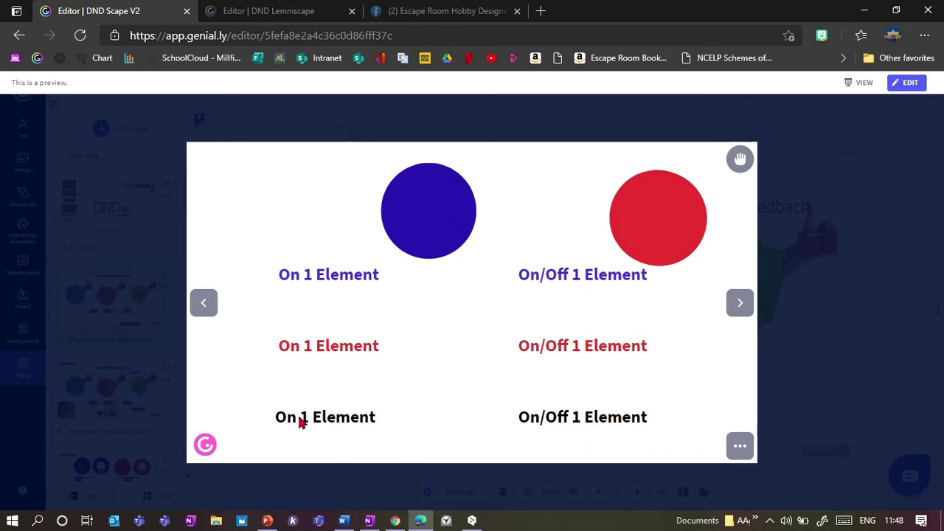
{"action": "left_click_drag", "start_coordinate": [430, 226], "coordinate": [321, 194]}
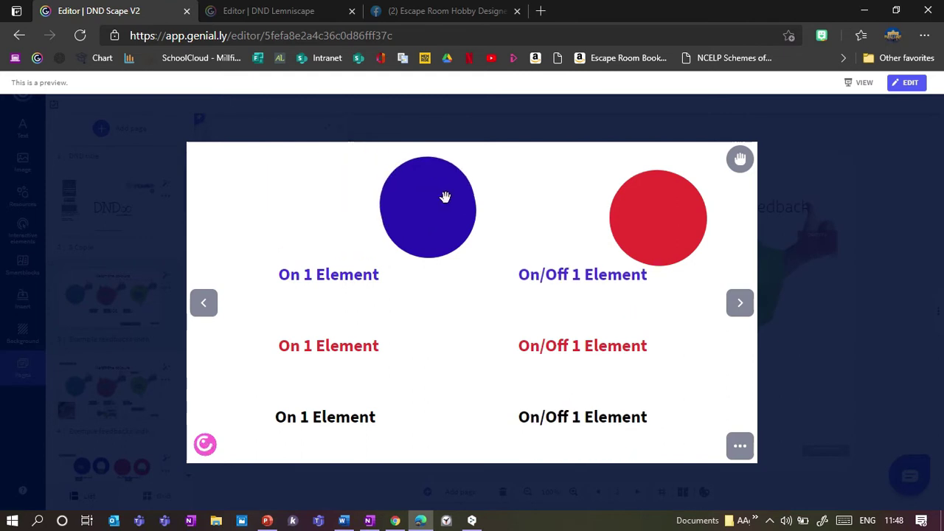
{"action": "left_click_drag", "start_coordinate": [632, 218], "coordinate": [571, 215]}
Step: Exit the preview, open page 9 "PAGE DE CREATION" and shift the floating layers window off the page's blocks
{"action": "left_click", "coordinate": [177, 295]}
{"action": "left_click_drag", "start_coordinate": [184, 201], "coordinate": [190, 270]}
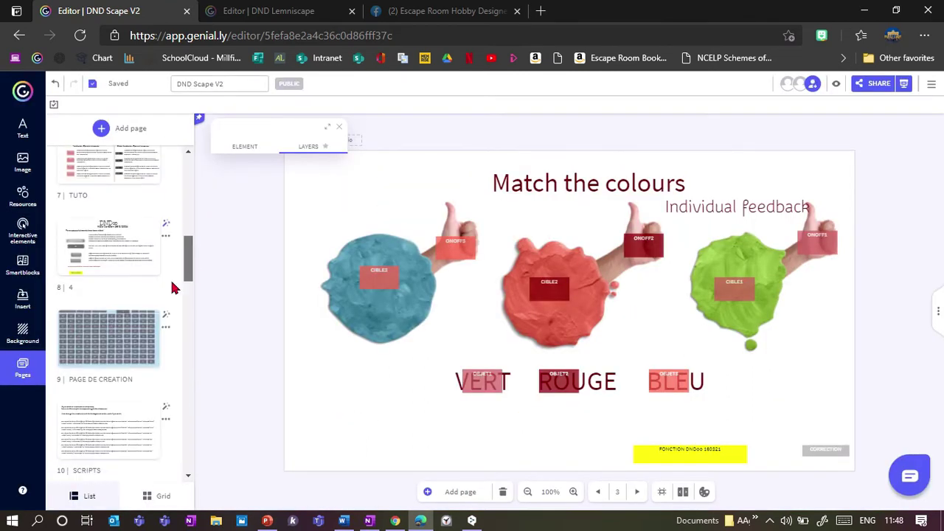
{"action": "left_click", "coordinate": [96, 340]}
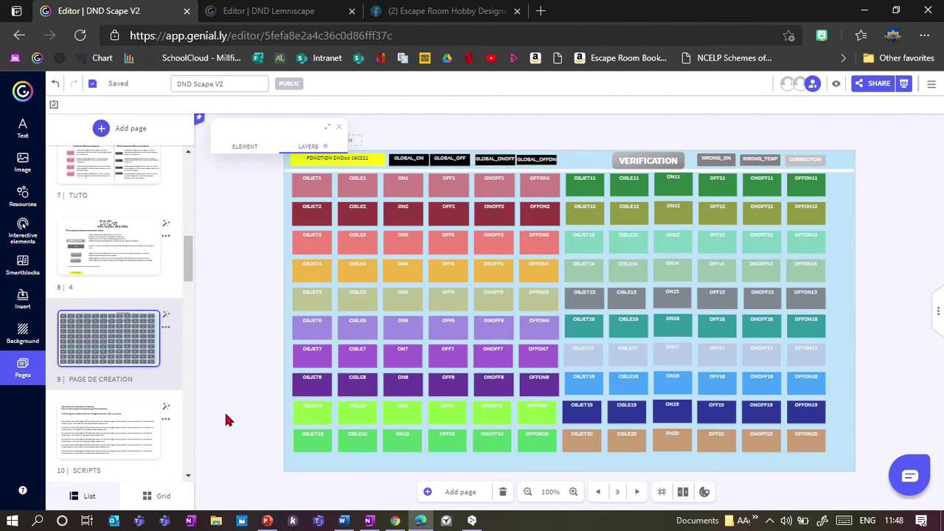
{"action": "left_click_drag", "start_coordinate": [276, 126], "coordinate": [261, 116]}
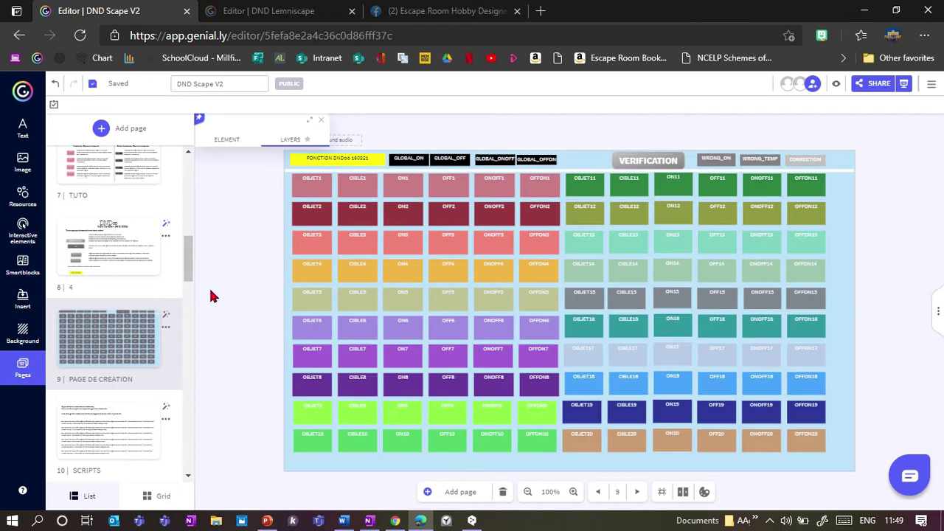
Step: Copy the yellow "FONCTION DNDoo 160321" block to page 6 and place it in that page's lower-left corner
{"action": "left_click", "coordinate": [367, 162]}
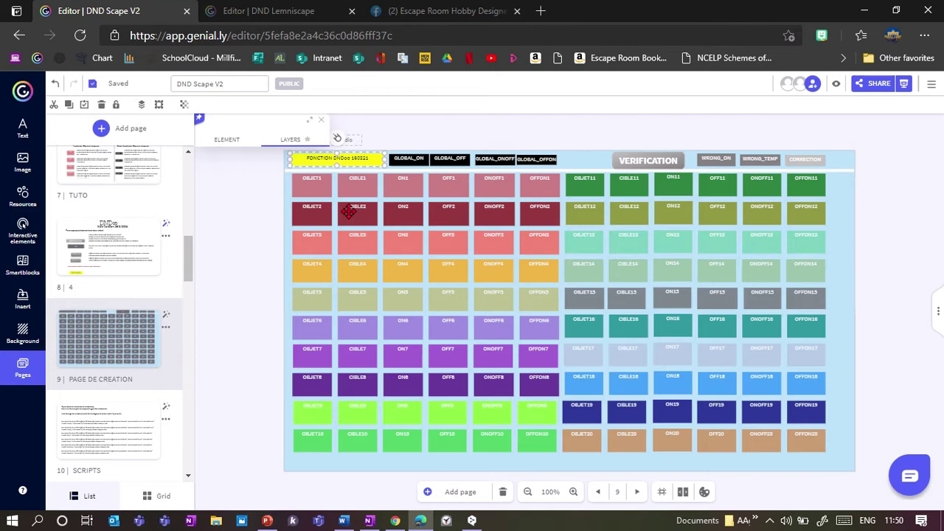
{"action": "left_click_drag", "start_coordinate": [189, 253], "coordinate": [189, 233]}
{"action": "left_click", "coordinate": [111, 254]}
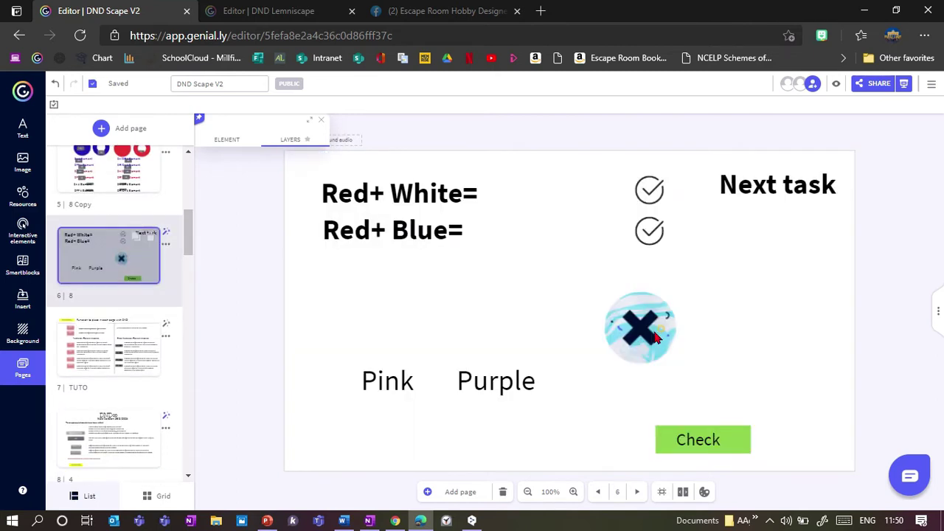
{"action": "key", "text": "ctrl+v"}
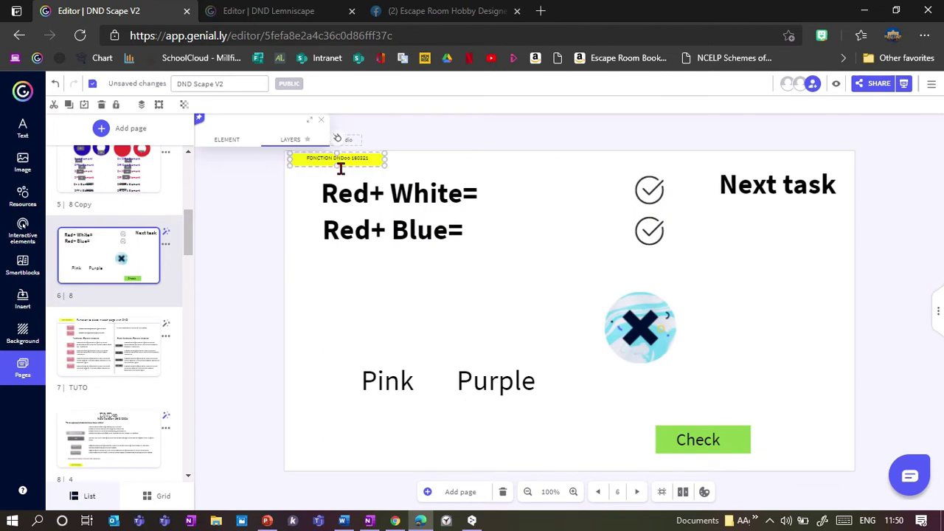
{"action": "left_click_drag", "start_coordinate": [354, 158], "coordinate": [360, 451]}
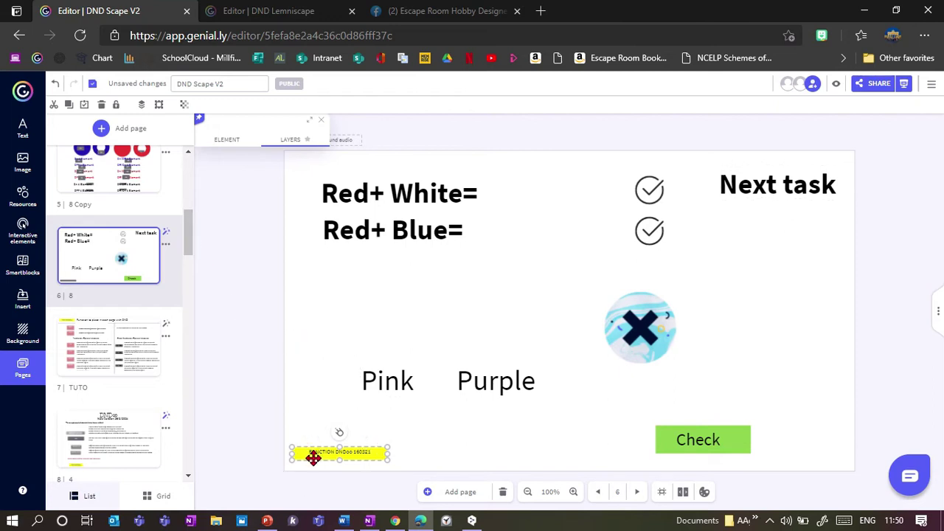
{"action": "scroll", "coordinate": [313, 459], "scroll_direction": "up", "scroll_amount": 5}
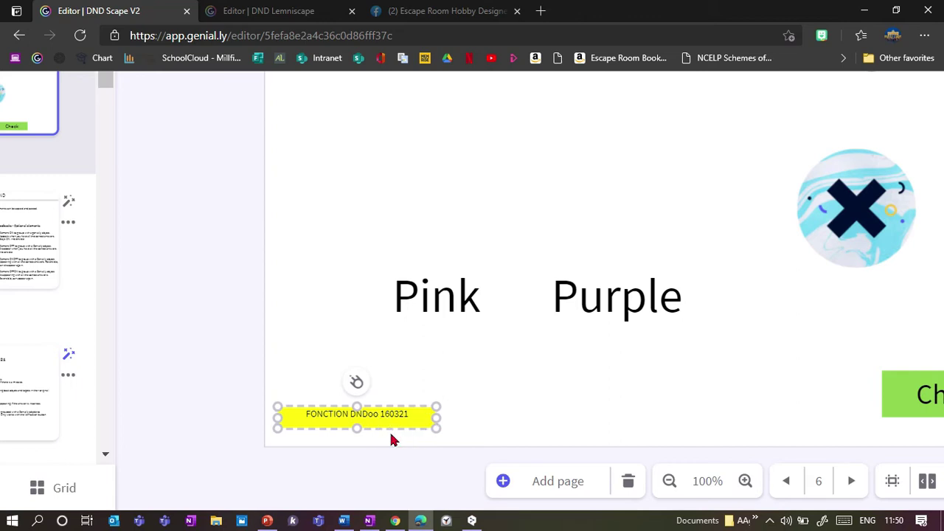
{"action": "scroll", "coordinate": [214, 381], "scroll_direction": "down", "scroll_amount": 5}
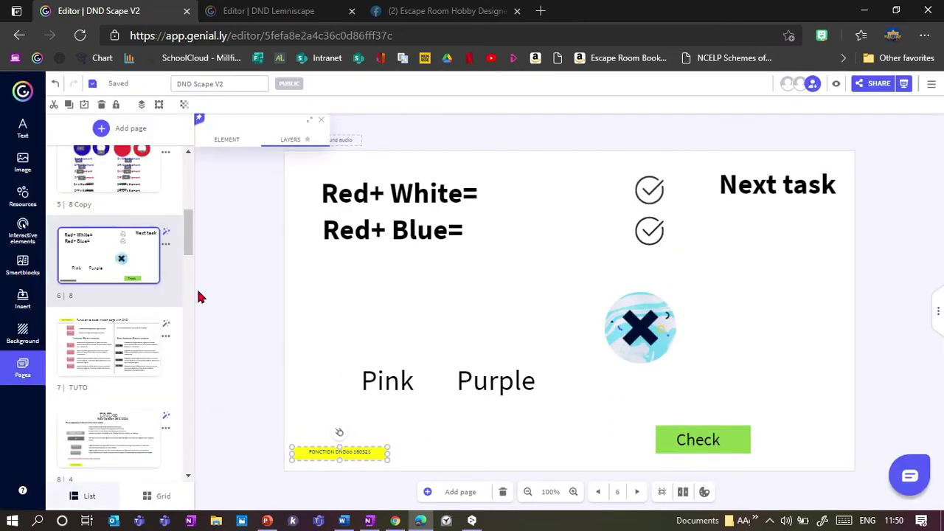
Step: Copy the OBJET1, CIBLE1, OBJET2 and CIBLE2 blocks from page 9 to page 6 and place them below "Red+ Blue="
{"action": "scroll", "coordinate": [189, 244], "scroll_direction": "down", "scroll_amount": 3}
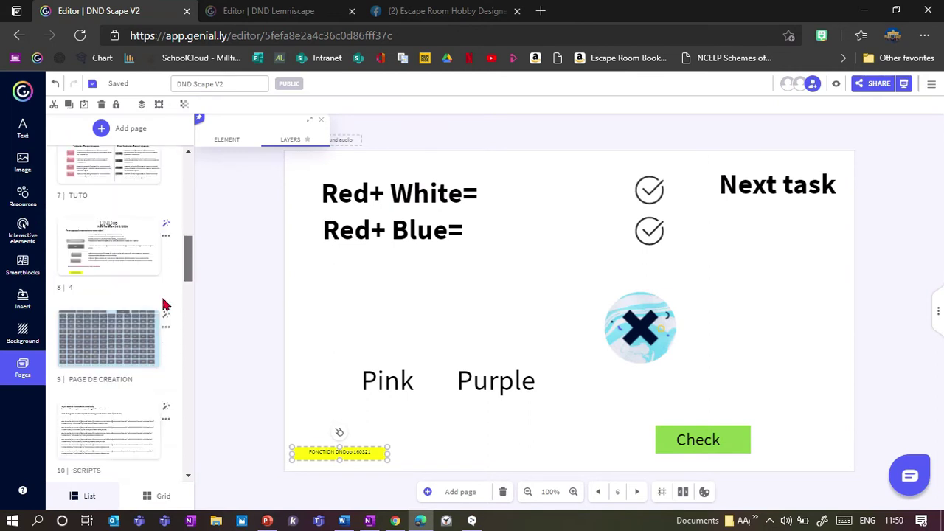
{"action": "left_click", "coordinate": [98, 344]}
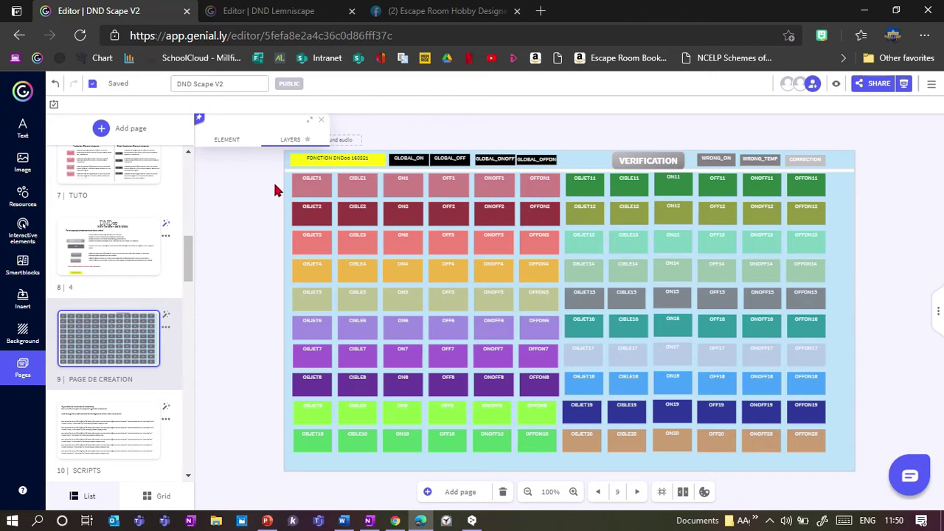
{"action": "left_click_drag", "start_coordinate": [280, 185], "coordinate": [376, 220]}
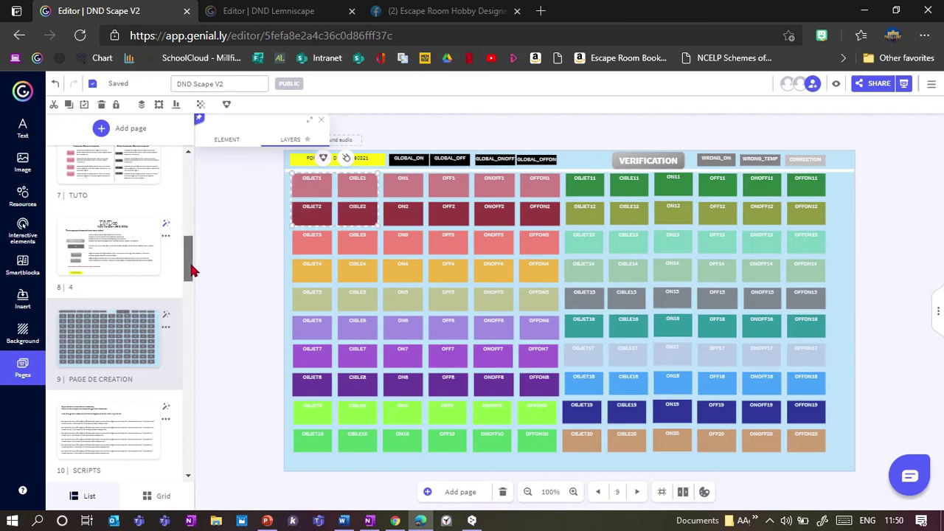
{"action": "left_click_drag", "start_coordinate": [190, 272], "coordinate": [190, 244]}
{"action": "left_click", "coordinate": [124, 258]}
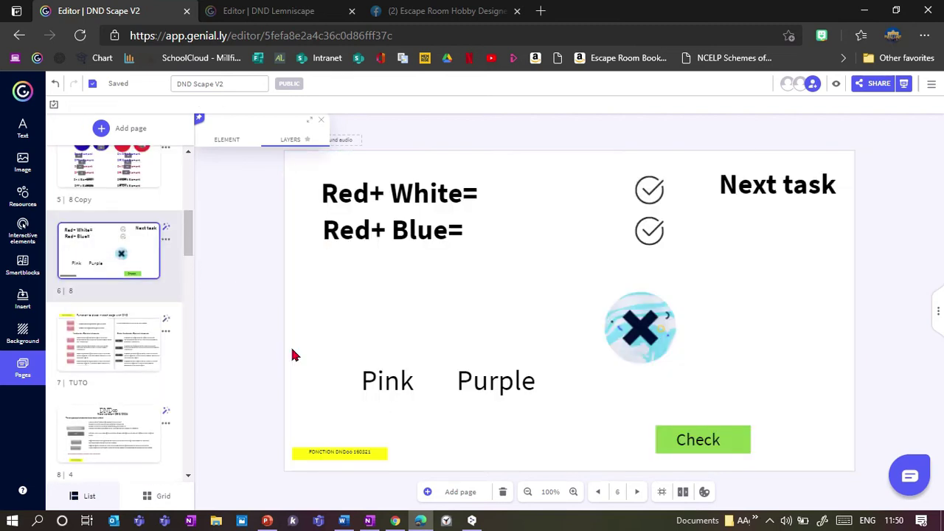
{"action": "key", "text": "ctrl+v"}
{"action": "left_click_drag", "start_coordinate": [360, 218], "coordinate": [393, 323]}
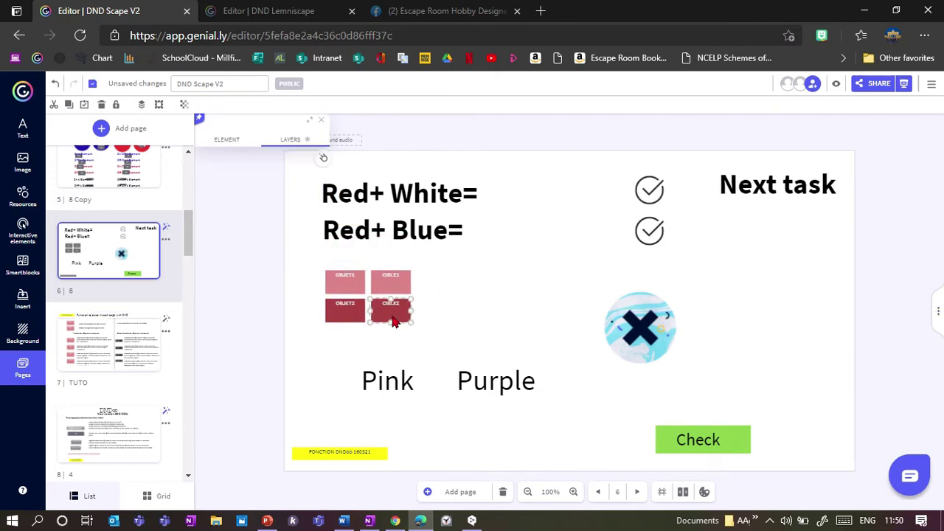
Step: Place OBJET1 over the word "Pink" and OBJET2 over "Purple", grouping each block with its word
{"action": "left_click_drag", "start_coordinate": [350, 281], "coordinate": [386, 382]}
{"action": "left_click_drag", "start_coordinate": [336, 365], "coordinate": [428, 413]}
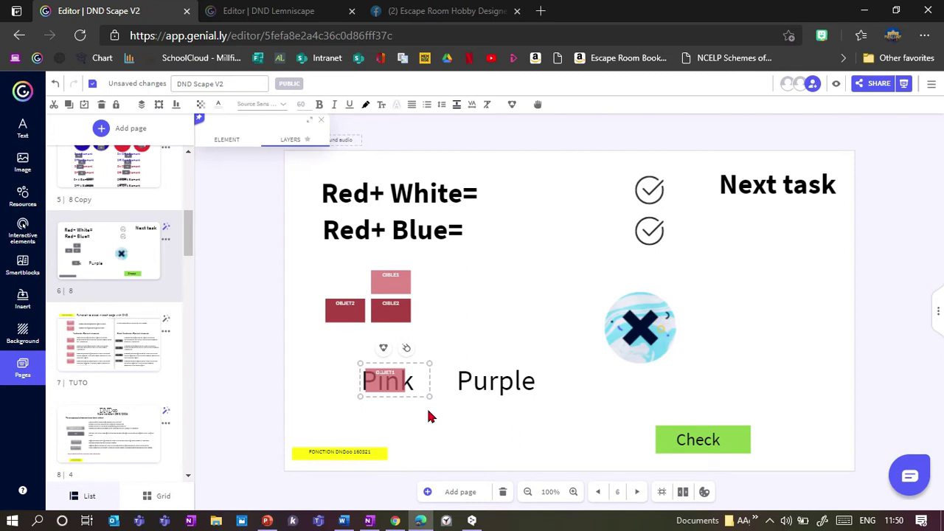
{"action": "left_click", "coordinate": [373, 373]}
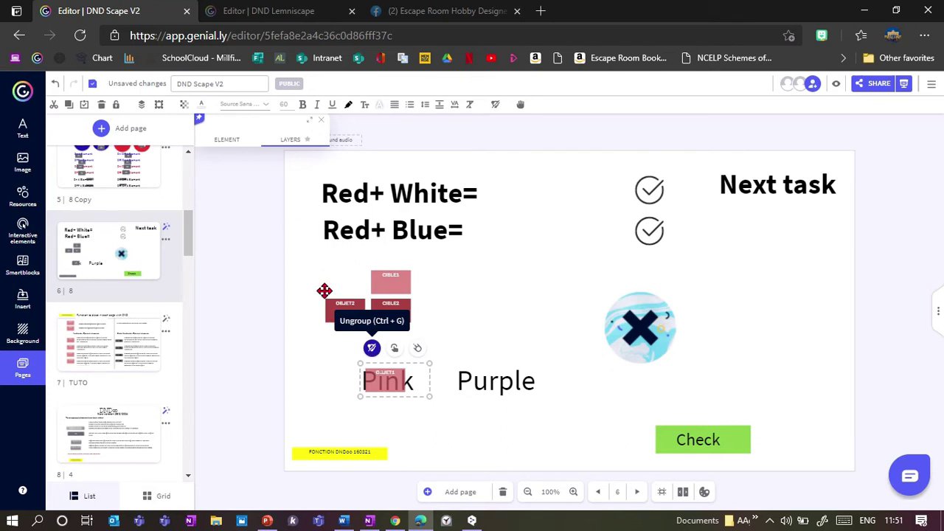
{"action": "left_click_drag", "start_coordinate": [331, 301], "coordinate": [467, 357]}
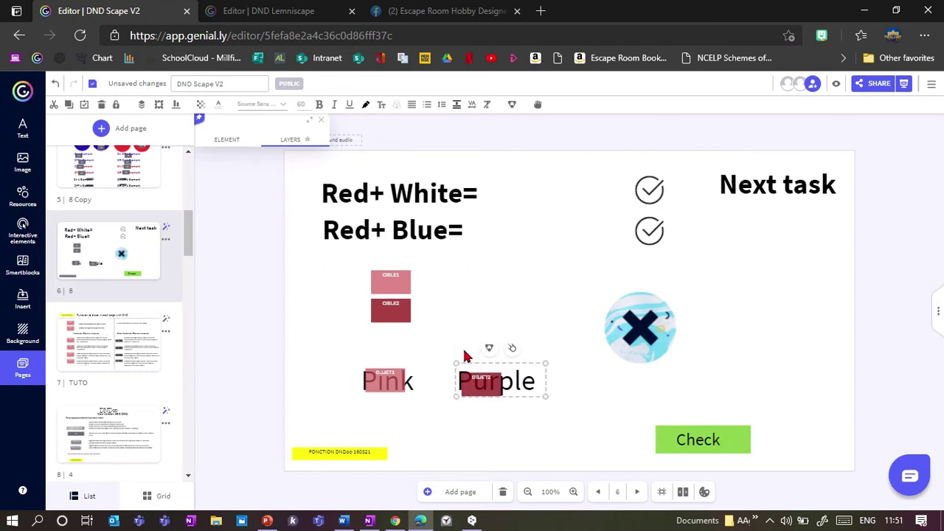
Step: Narrow the "Red+ Blue=" and "Red+ White=" text boxes so they end just after the equals signs
{"action": "left_click", "coordinate": [558, 231]}
{"action": "left_click_drag", "start_coordinate": [562, 230], "coordinate": [478, 238]}
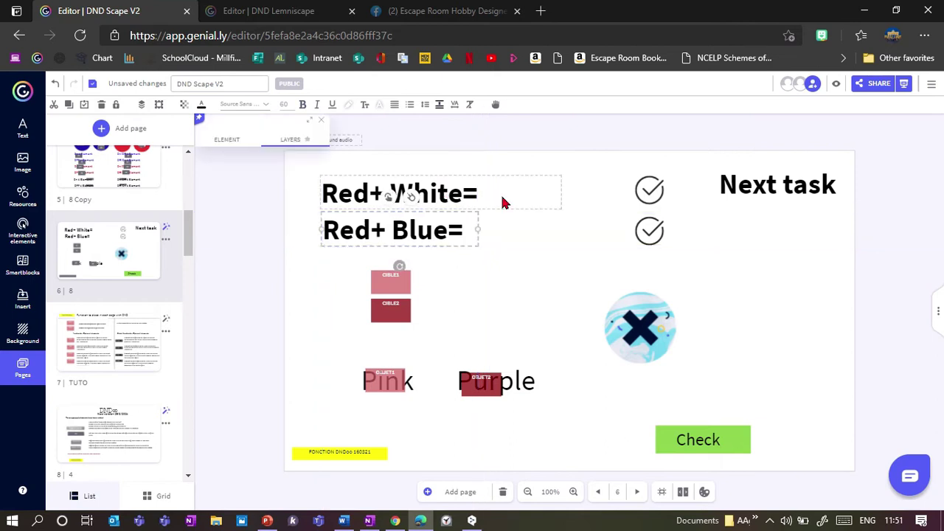
{"action": "left_click_drag", "start_coordinate": [556, 192], "coordinate": [478, 193]}
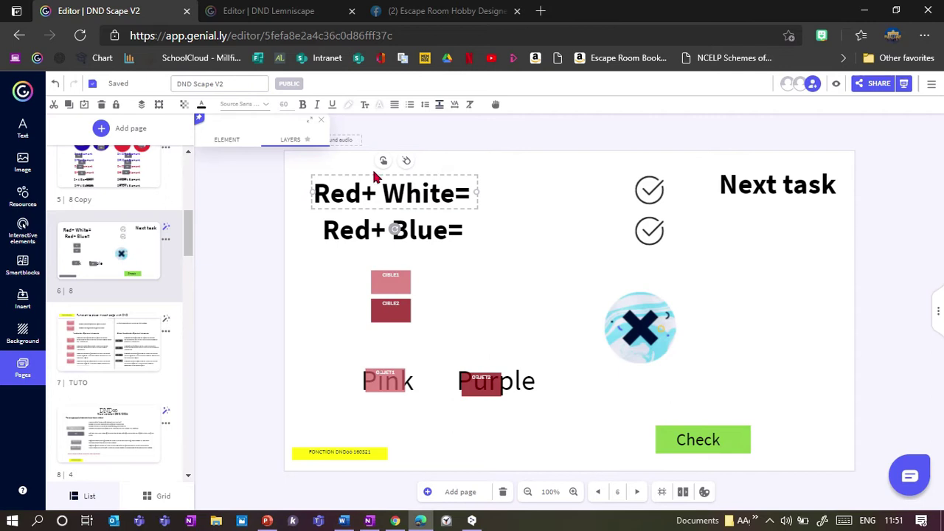
Step: Insert a grey square shape and resize it into a wide answer rectangle between "Red+ White=" and its tick
{"action": "left_click", "coordinate": [23, 163]}
{"action": "left_click", "coordinate": [22, 196]}
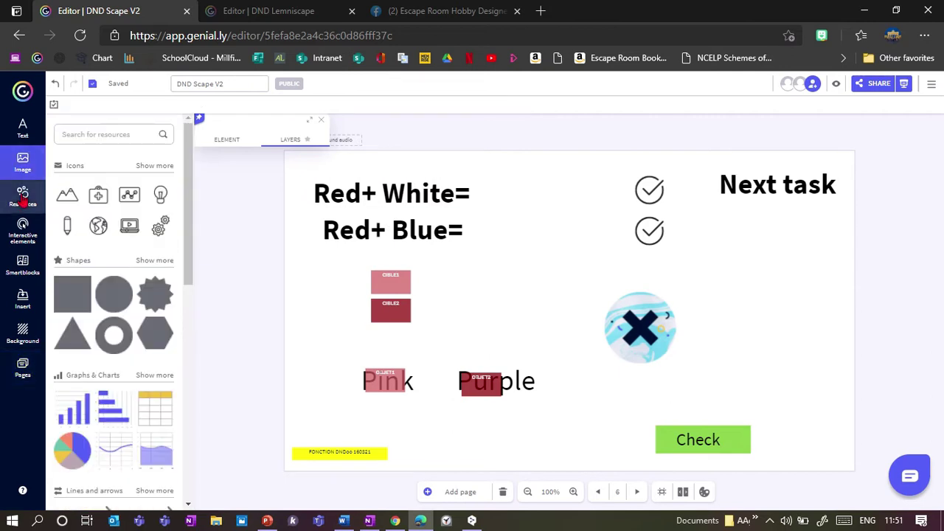
{"action": "left_click", "coordinate": [83, 302]}
{"action": "left_click_drag", "start_coordinate": [539, 267], "coordinate": [526, 224]}
{"action": "left_click_drag", "start_coordinate": [525, 265], "coordinate": [525, 212]}
{"action": "left_click_drag", "start_coordinate": [572, 195], "coordinate": [617, 192]}
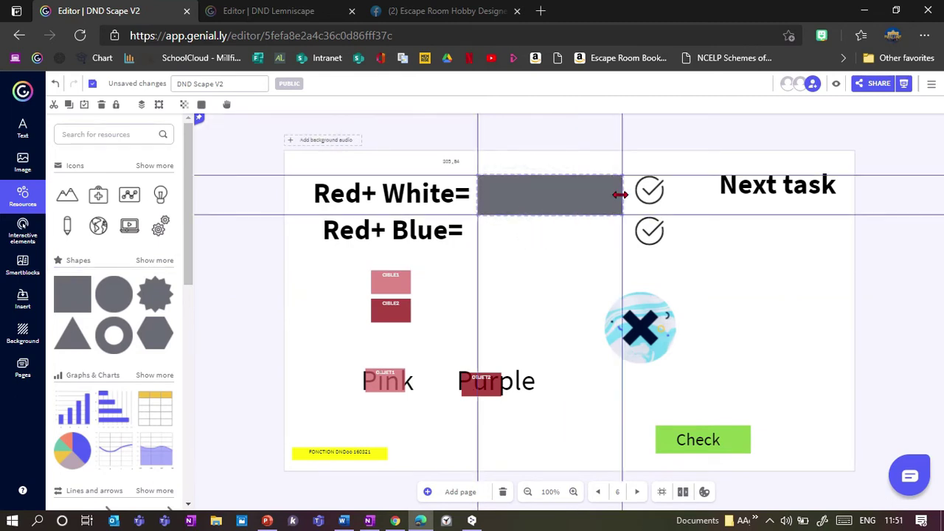
{"action": "left_click_drag", "start_coordinate": [533, 186], "coordinate": [529, 197]}
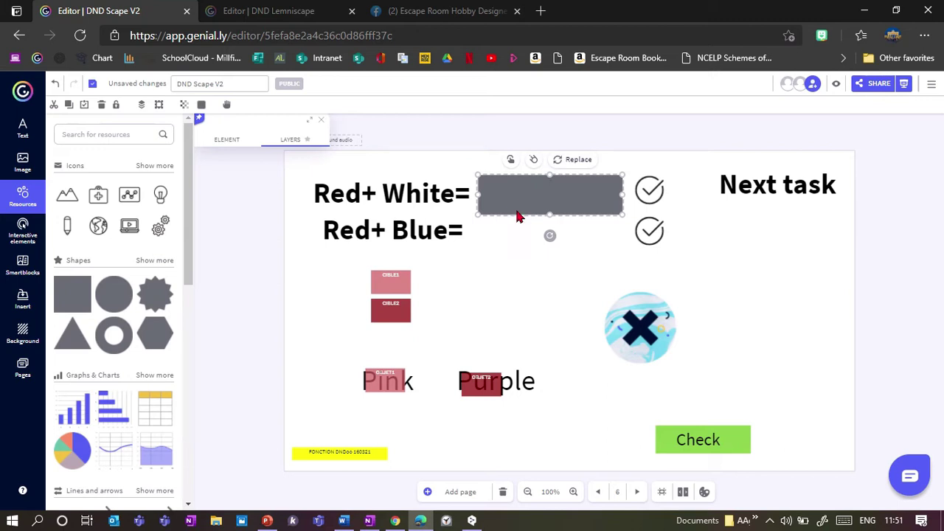
{"action": "left_click", "coordinate": [185, 105]}
{"action": "left_click_drag", "start_coordinate": [234, 124], "coordinate": [316, 138]}
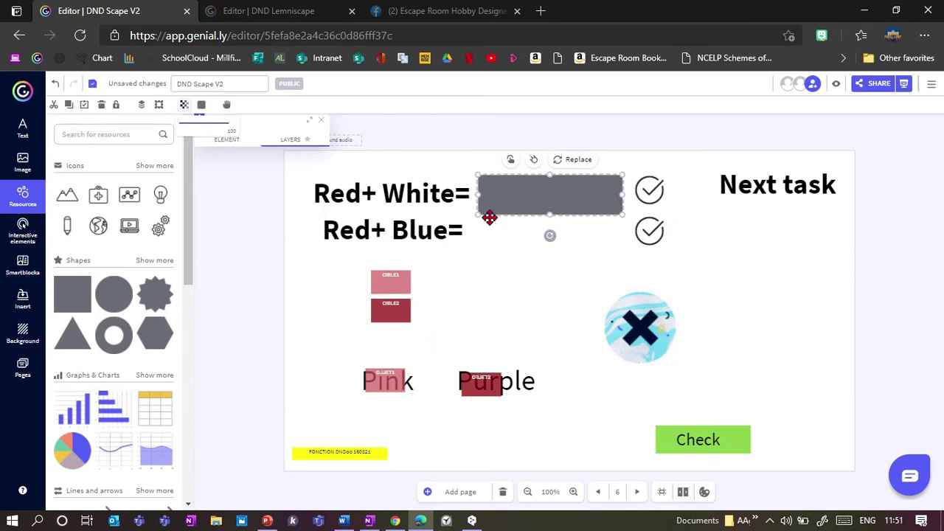
Step: Place the CIBLE1 block on the "Red+ White=" answer rectangle and group the two together
{"action": "left_click_drag", "start_coordinate": [391, 283], "coordinate": [538, 195]}
{"action": "left_click", "coordinate": [141, 105]}
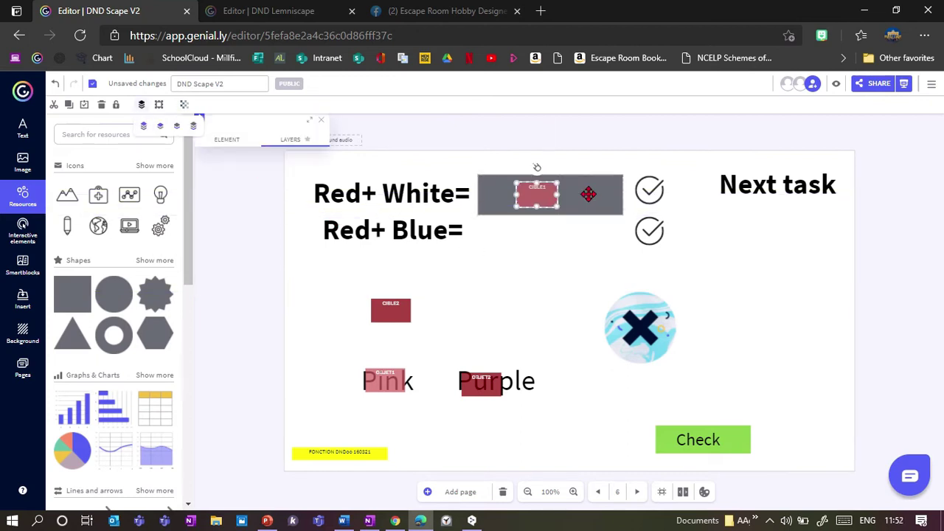
{"action": "left_click", "coordinate": [587, 200]}
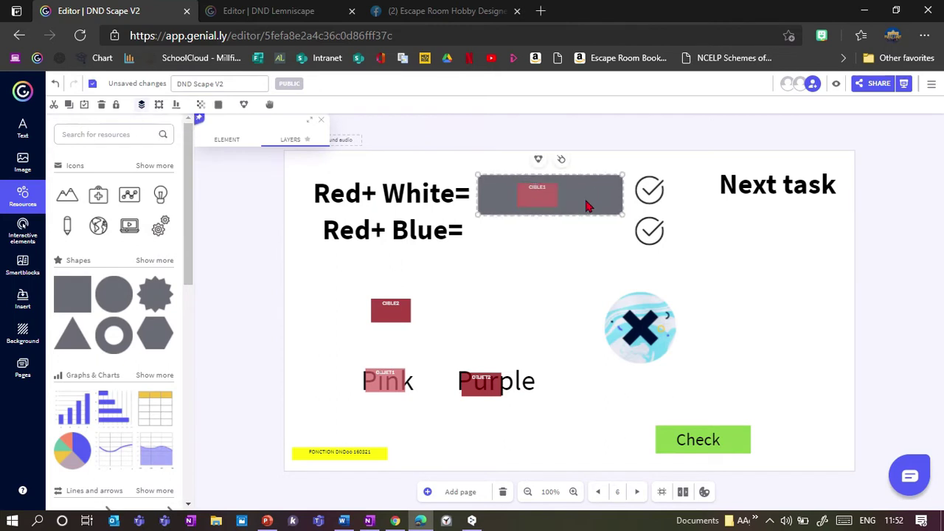
{"action": "left_click", "coordinate": [537, 161]}
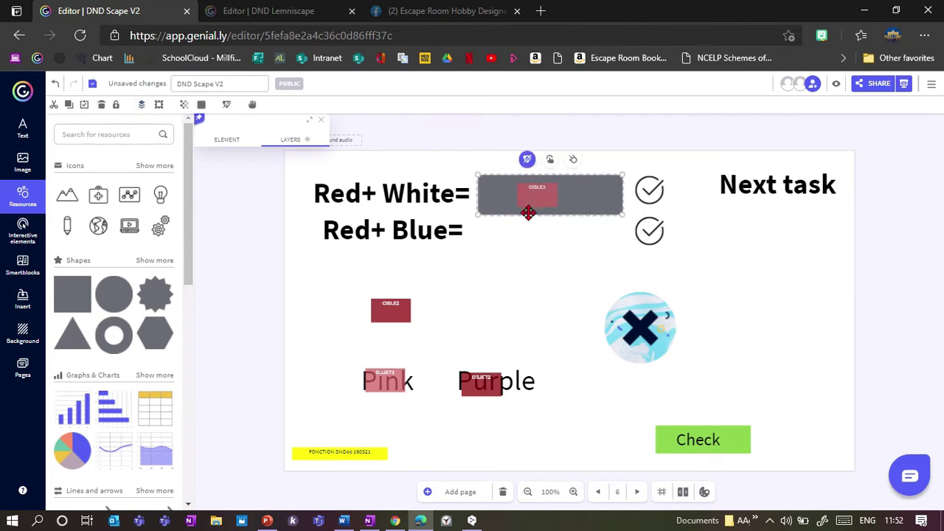
Step: Move CIBLE2 closer to the "Red+ Blue=" line and add a second grey answer rectangle beside that text
{"action": "scroll", "coordinate": [536, 197], "scroll_direction": "up", "scroll_amount": 3}
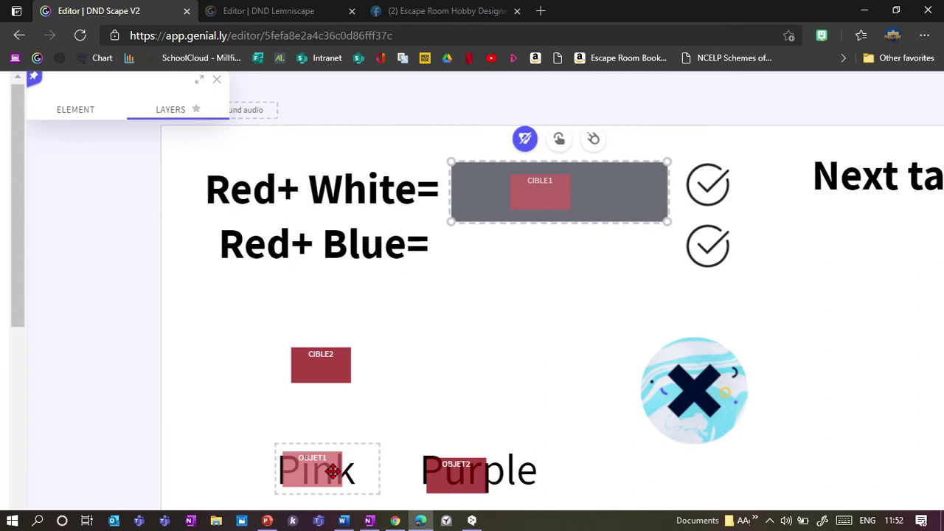
{"action": "left_click_drag", "start_coordinate": [324, 363], "coordinate": [517, 319]}
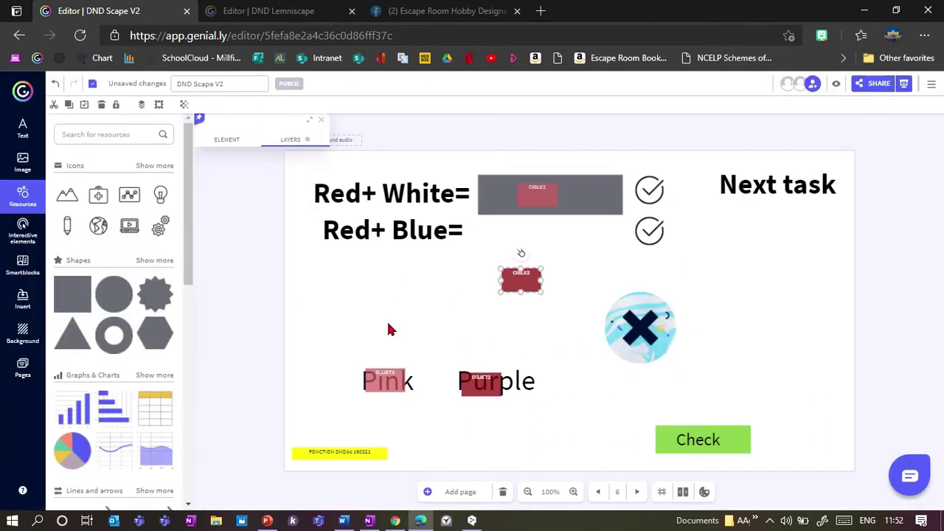
{"action": "left_click_drag", "start_coordinate": [388, 325], "coordinate": [79, 304]}
{"action": "left_click", "coordinate": [76, 299]}
{"action": "left_click_drag", "start_coordinate": [527, 271], "coordinate": [511, 239]}
{"action": "left_click_drag", "start_coordinate": [560, 266], "coordinate": [491, 223]}
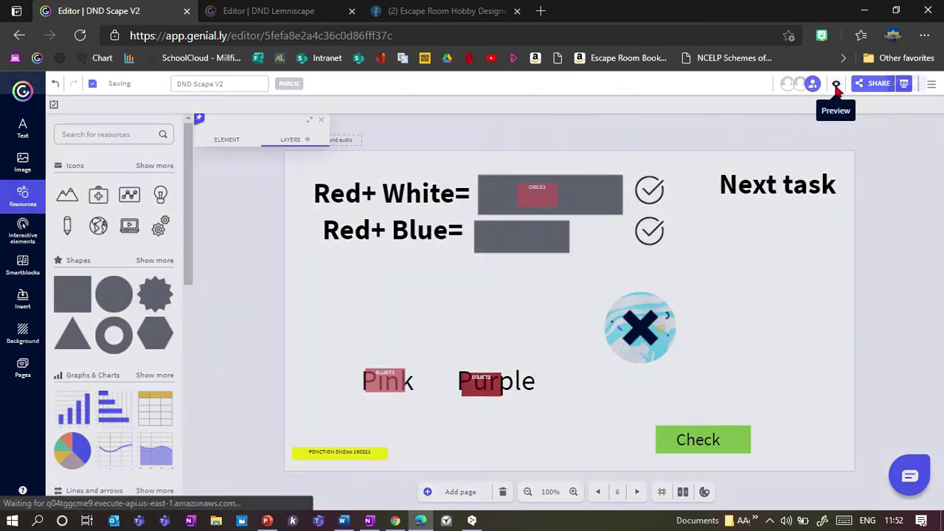
Step: Preview page 6, return to editing and turn on view-mode dragging for the group of "Pink" and OBJET1
{"action": "left_click", "coordinate": [836, 83]}
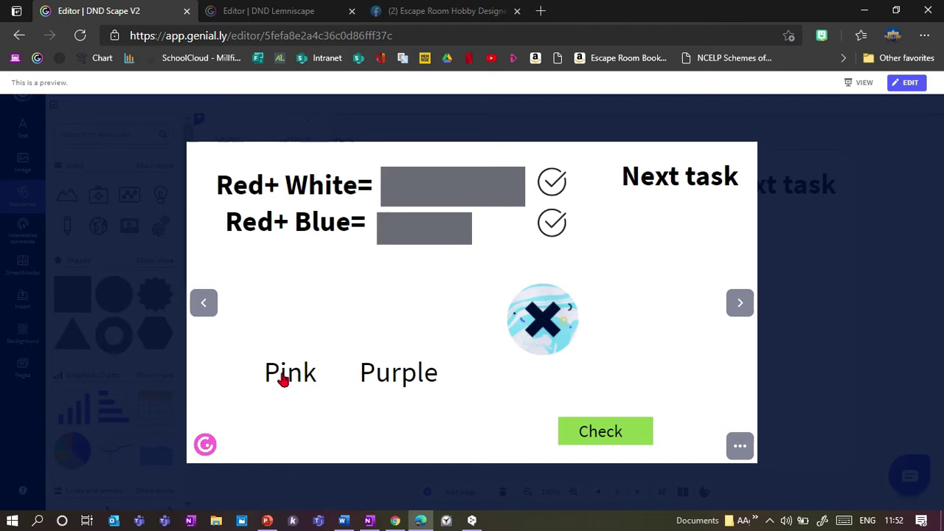
{"action": "left_click", "coordinate": [806, 371]}
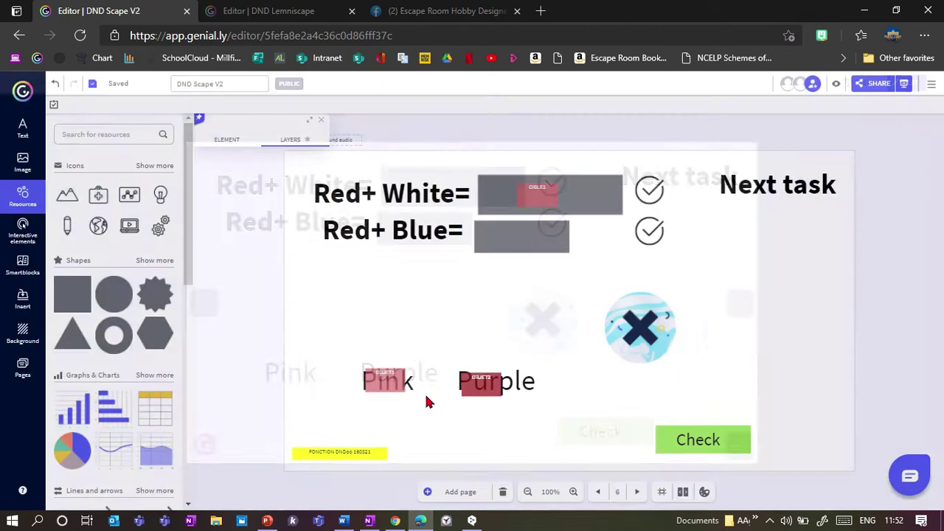
{"action": "left_click", "coordinate": [394, 389]}
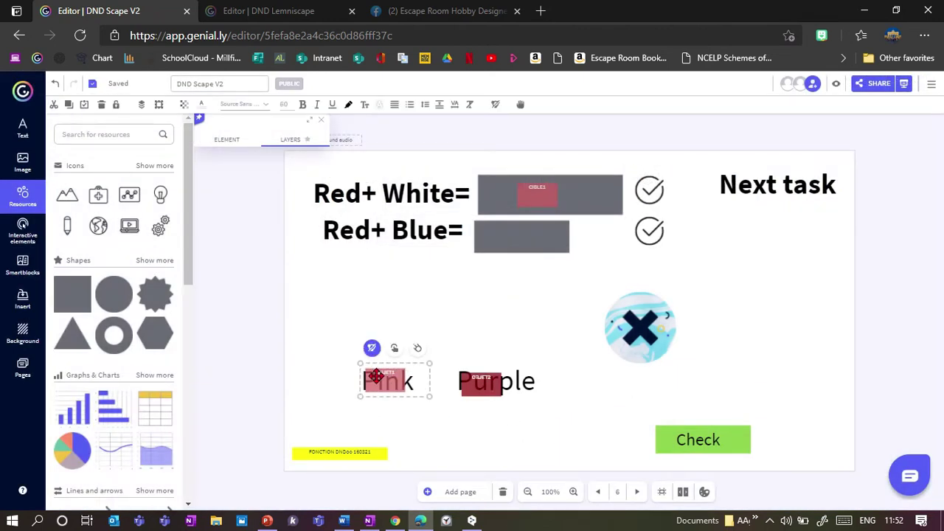
{"action": "left_click", "coordinate": [521, 106]}
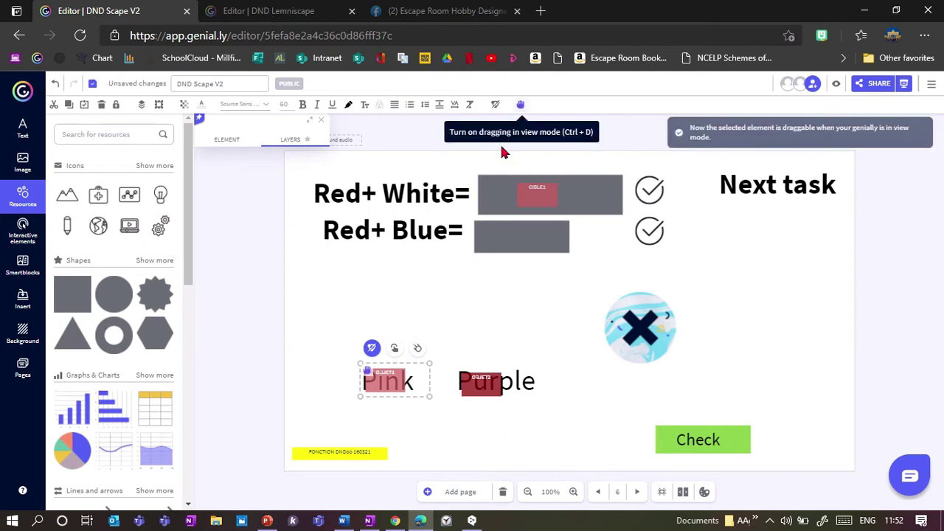
Step: Send the two grey answer rectangles to the back so that the Pink and Purple groups stack above them
{"action": "left_click", "coordinate": [592, 186]}
{"action": "left_click", "coordinate": [540, 248], "text": "shift"}
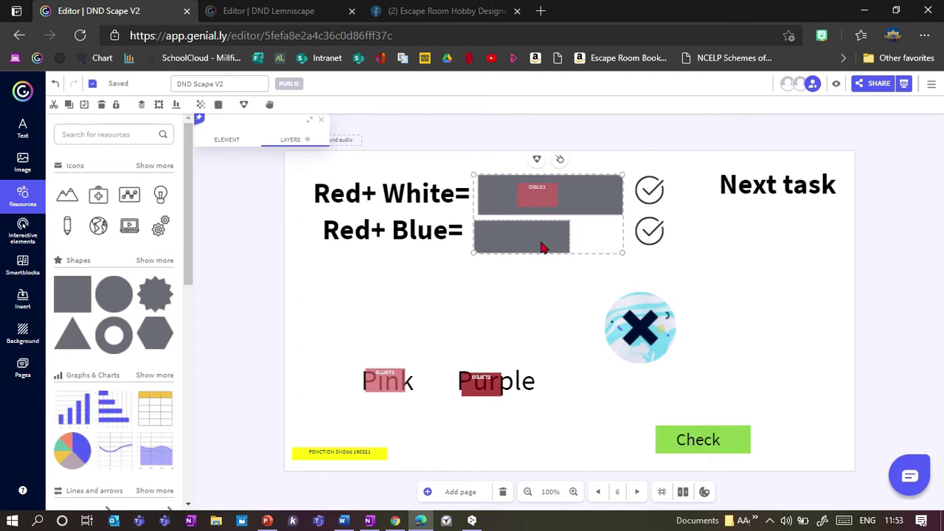
{"action": "left_click", "coordinate": [142, 104]}
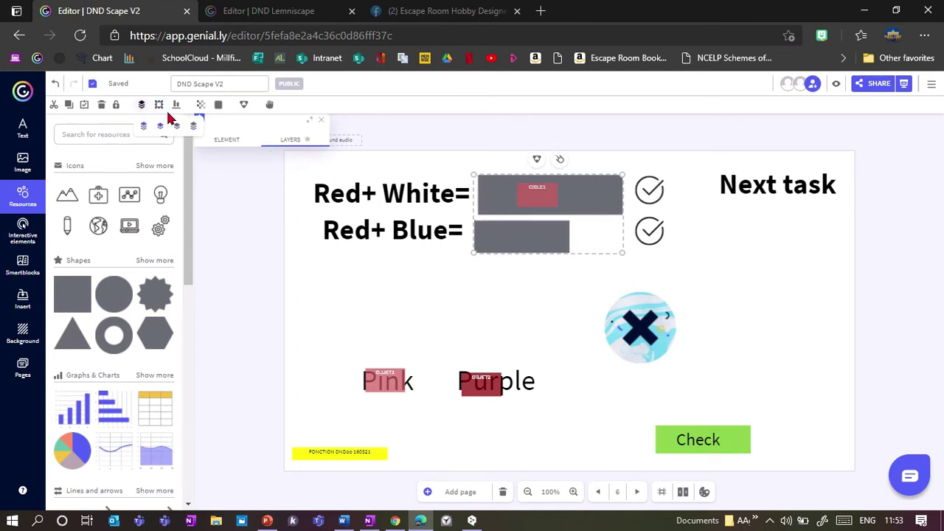
{"action": "left_click", "coordinate": [193, 129]}
{"action": "left_click_drag", "start_coordinate": [349, 342], "coordinate": [559, 420]}
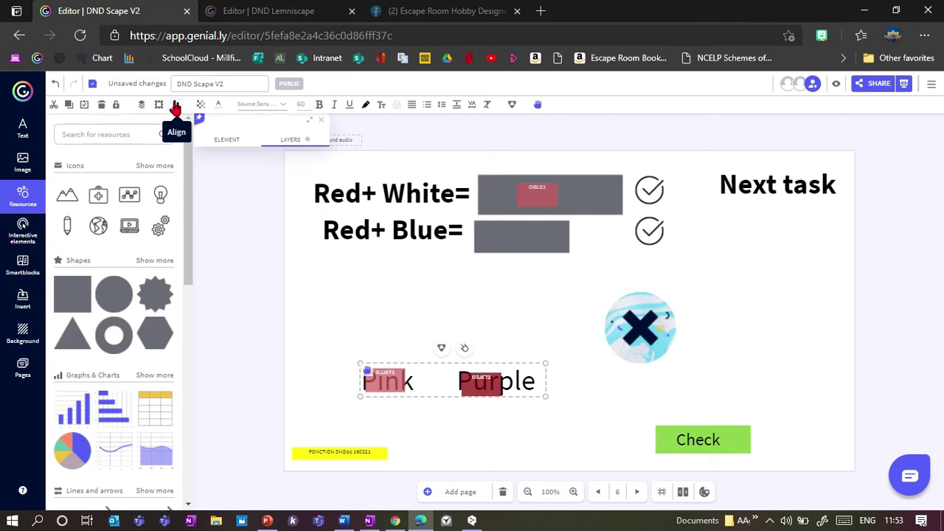
{"action": "left_click", "coordinate": [142, 104]}
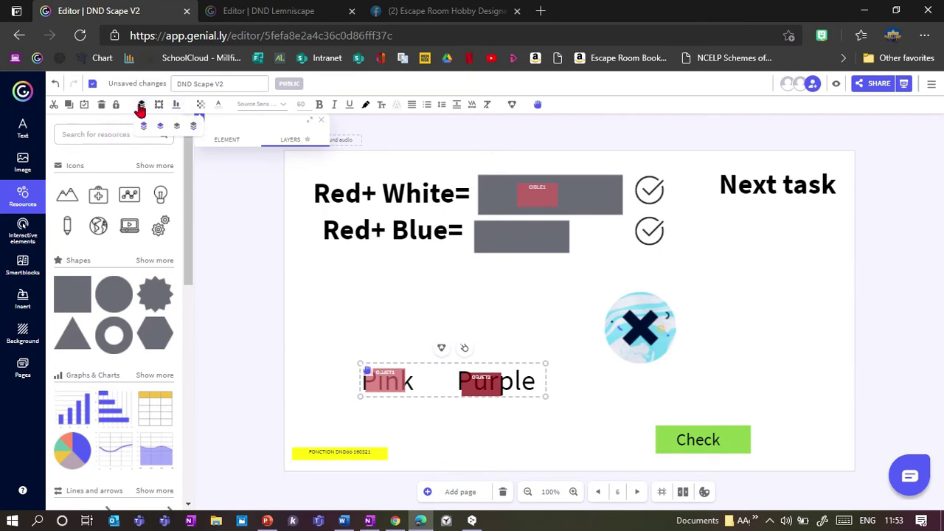
{"action": "left_click", "coordinate": [384, 310]}
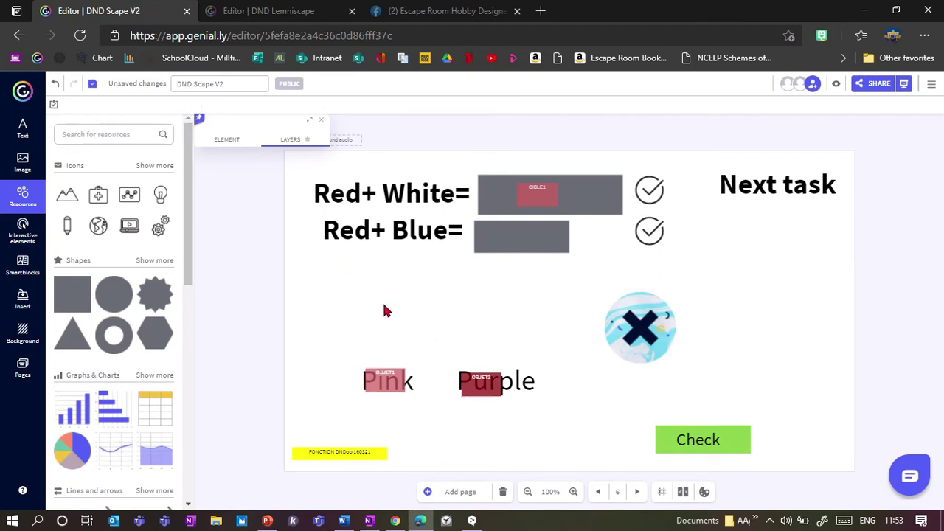
Step: Open the PAGE DE CREATION page and examine the ON1, OFF1 and ONOFF1 blocks in its first row
{"action": "left_click", "coordinate": [21, 367]}
{"action": "left_click_drag", "start_coordinate": [187, 258], "coordinate": [188, 281]}
{"action": "left_click", "coordinate": [88, 246]}
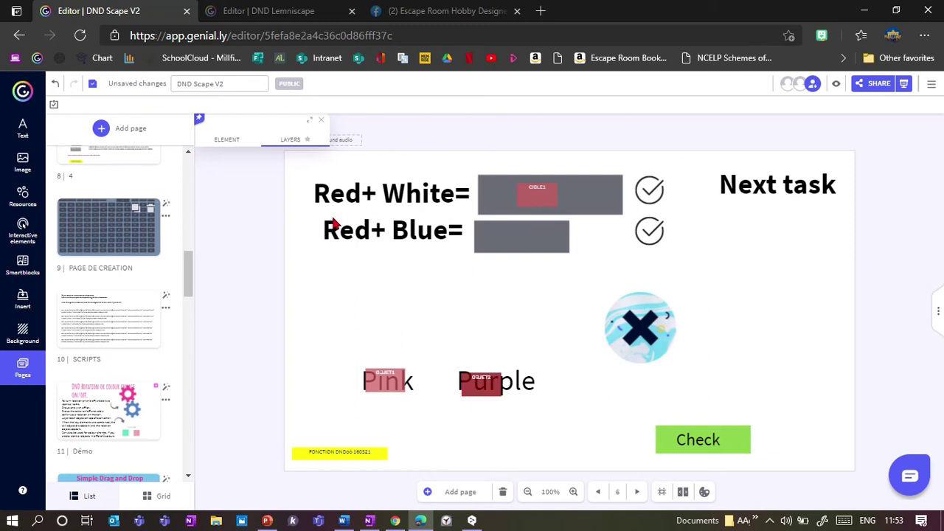
{"action": "scroll", "coordinate": [343, 203], "scroll_direction": "up", "scroll_amount": 5}
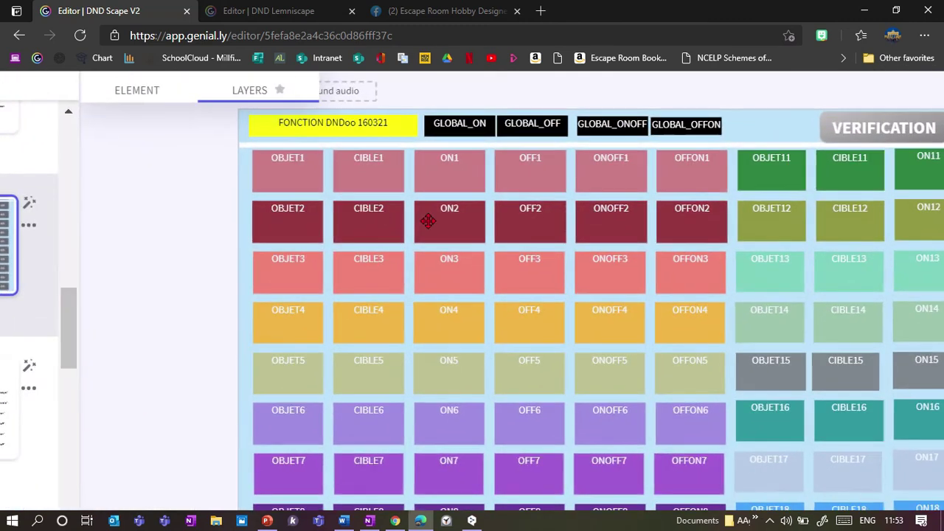
{"action": "left_click", "coordinate": [446, 183]}
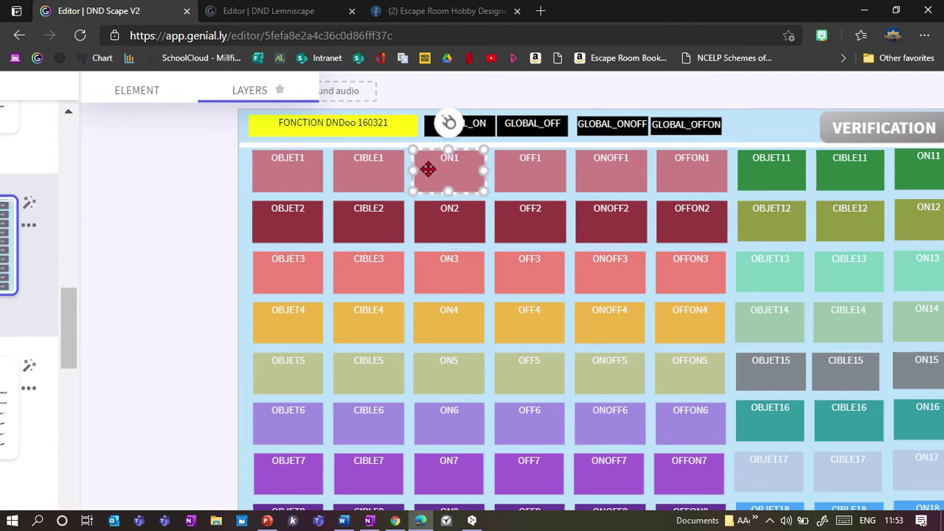
{"action": "left_click_drag", "start_coordinate": [447, 177], "coordinate": [449, 177]}
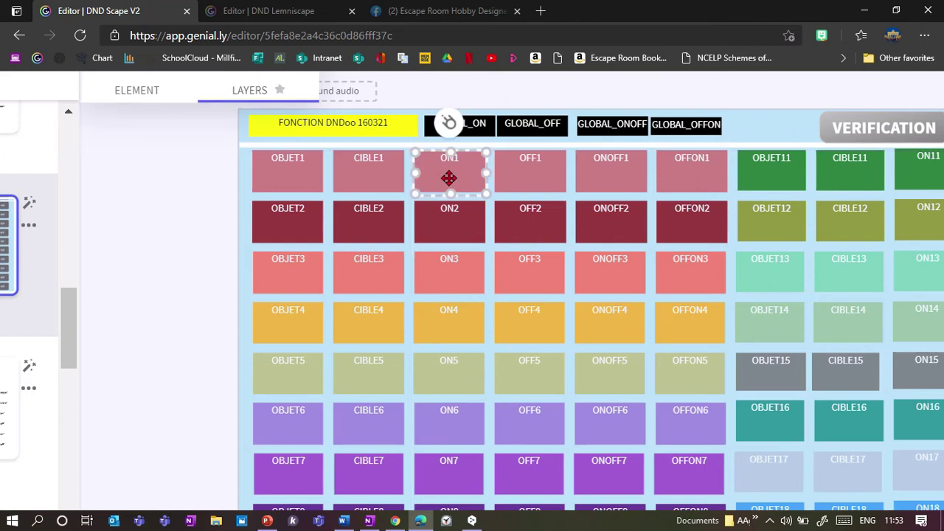
{"action": "left_click", "coordinate": [529, 184]}
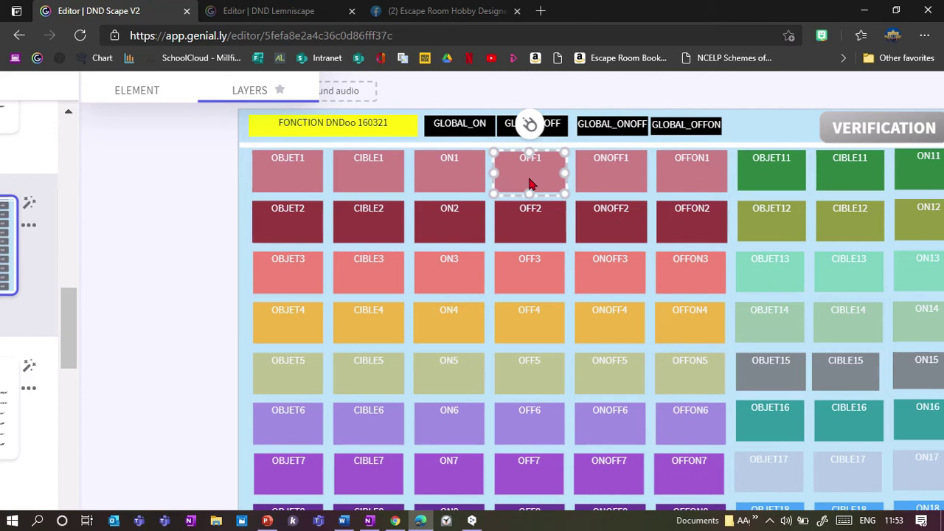
{"action": "left_click", "coordinate": [437, 181]}
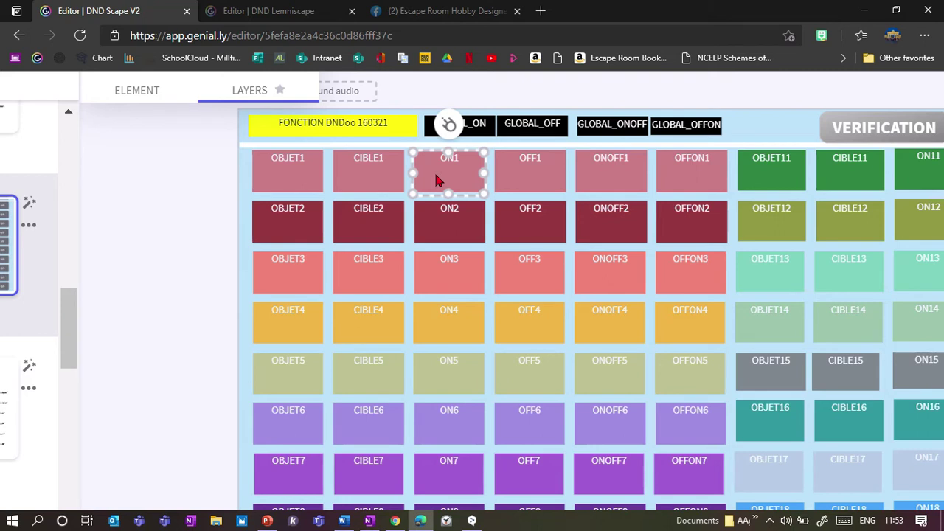
{"action": "left_click", "coordinate": [527, 179]}
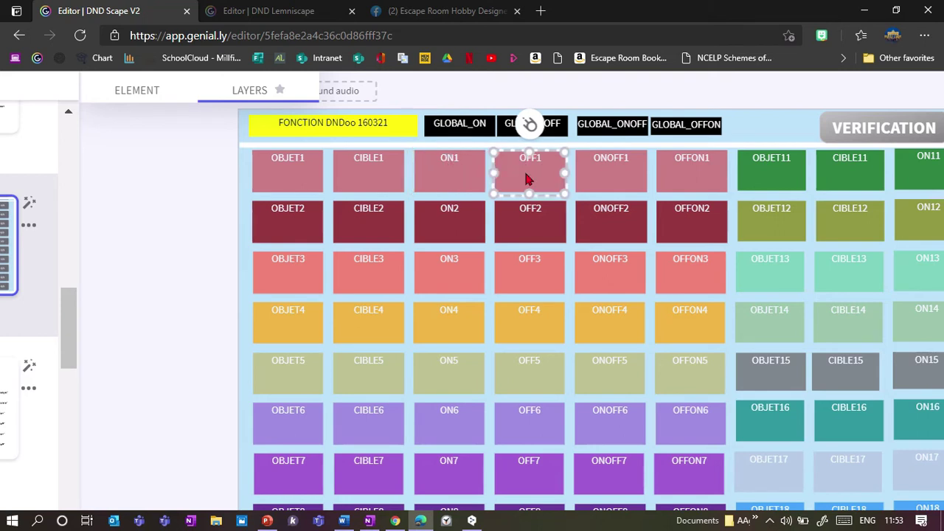
{"action": "left_click", "coordinate": [625, 176]}
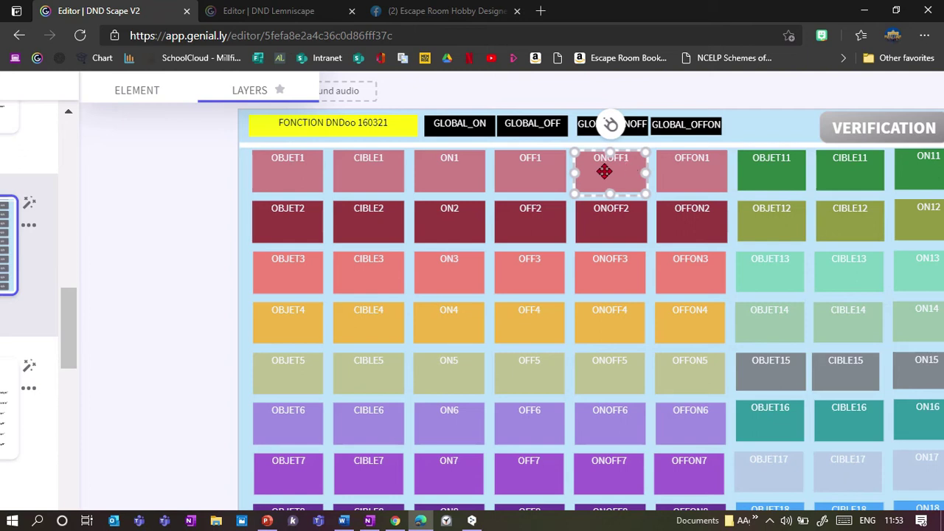
Step: Copy the ON1 block to page 6, place it over the check mark beside "Red+ White=" and group the two together
{"action": "left_click", "coordinate": [448, 183]}
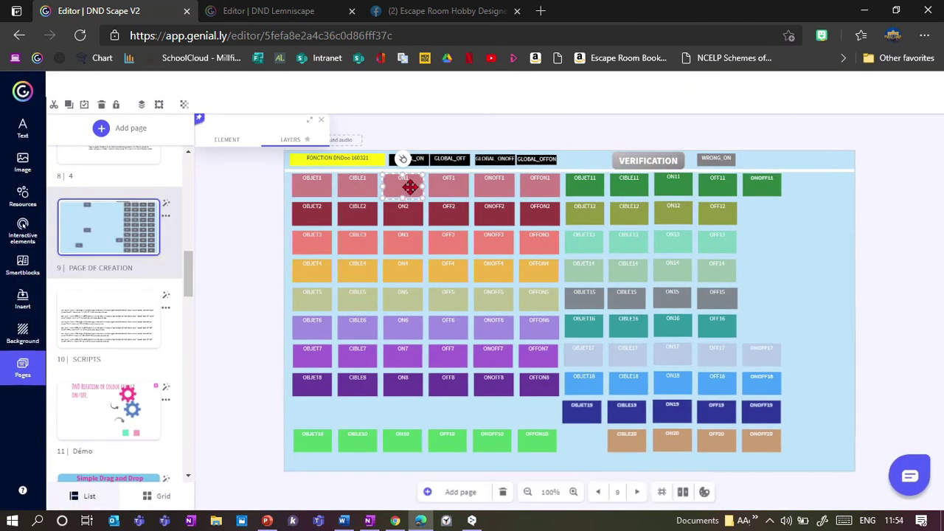
{"action": "left_click_drag", "start_coordinate": [191, 280], "coordinate": [190, 234]}
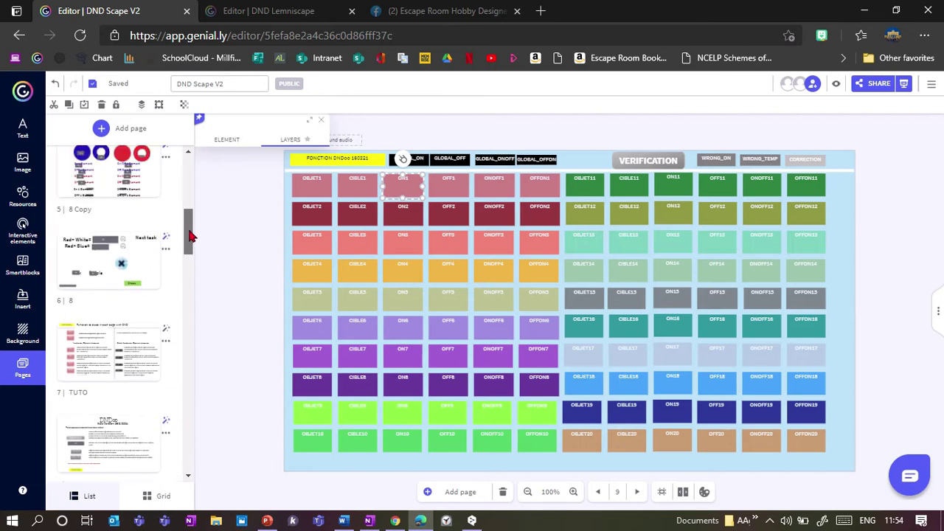
{"action": "left_click", "coordinate": [135, 266]}
{"action": "key", "text": "ctrl+v"}
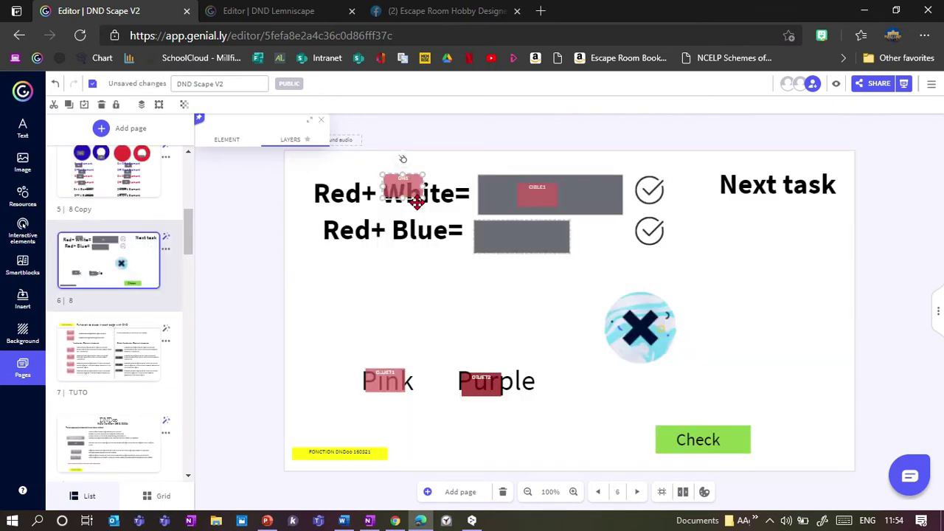
{"action": "left_click_drag", "start_coordinate": [574, 206], "coordinate": [658, 189]}
{"action": "left_click", "coordinate": [653, 186]}
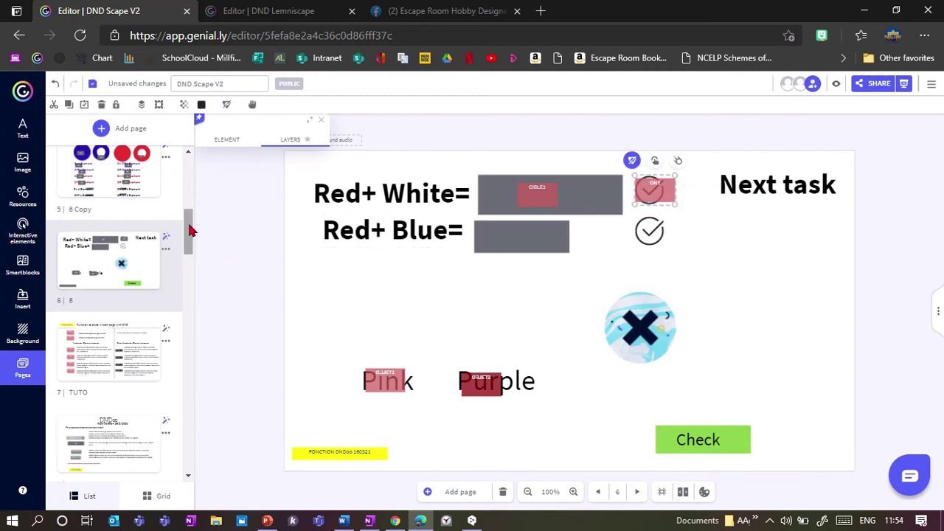
Step: Copy the ON2 block from PAGE DE CREATION to page 6 and group it with the check mark of the "Red+ Blue=" line
{"action": "left_click_drag", "start_coordinate": [189, 238], "coordinate": [190, 268]}
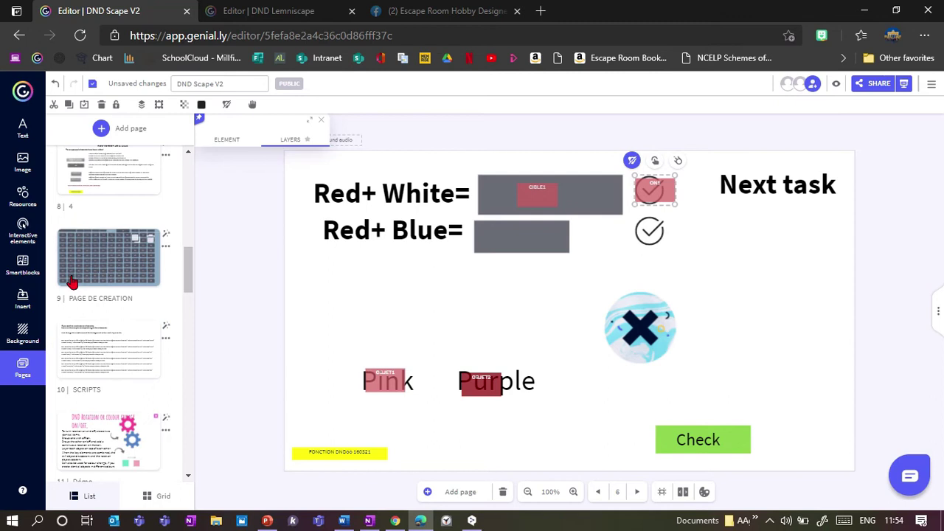
{"action": "left_click", "coordinate": [105, 259]}
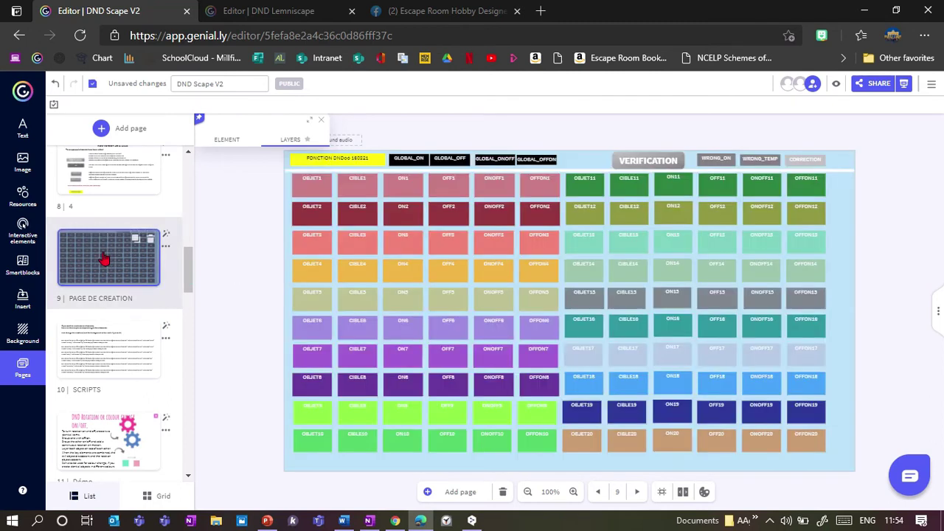
{"action": "left_click", "coordinate": [402, 215]}
{"action": "left_click_drag", "start_coordinate": [189, 276], "coordinate": [189, 244]}
{"action": "left_click", "coordinate": [108, 193]}
{"action": "key", "text": "ctrl+v"}
{"action": "left_click_drag", "start_coordinate": [397, 206], "coordinate": [648, 225]}
{"action": "left_click", "coordinate": [641, 211], "text": "shift"}
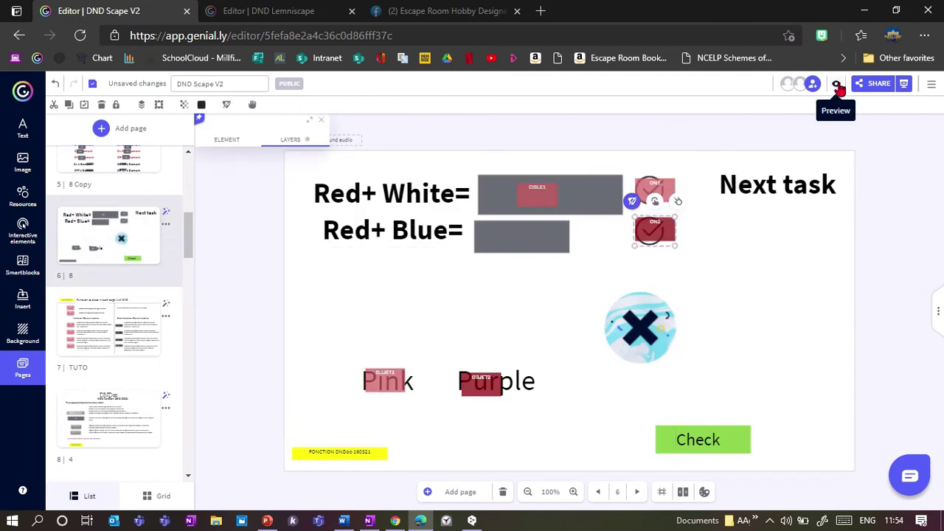
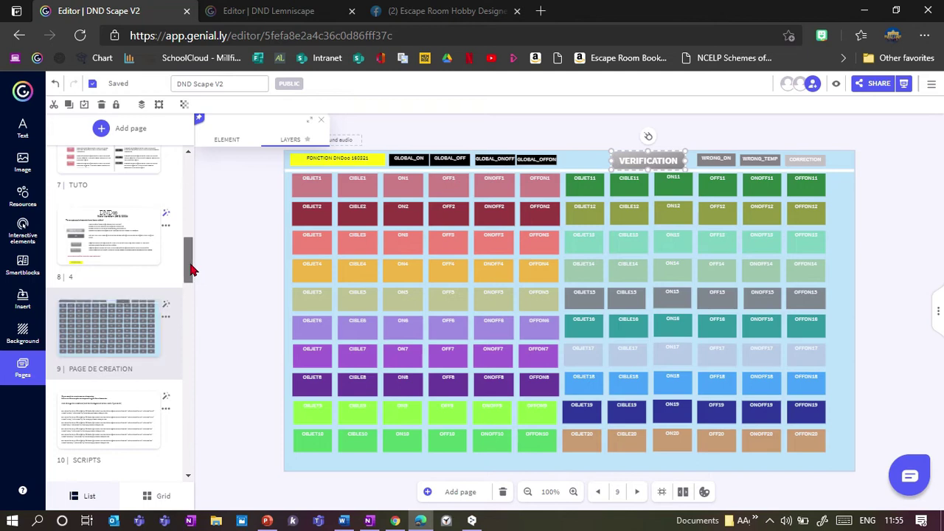
Step: Paste the VERIFICATION block on page 6, move it just above the "Check" button and enlarge it to about the button's size
{"action": "left_click", "coordinate": [94, 365]}
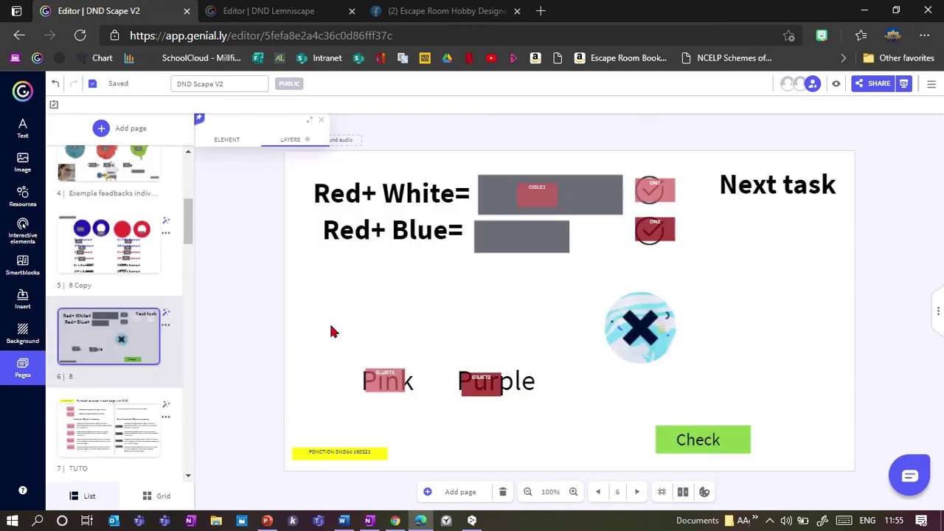
{"action": "left_click_drag", "start_coordinate": [627, 163], "coordinate": [679, 395]}
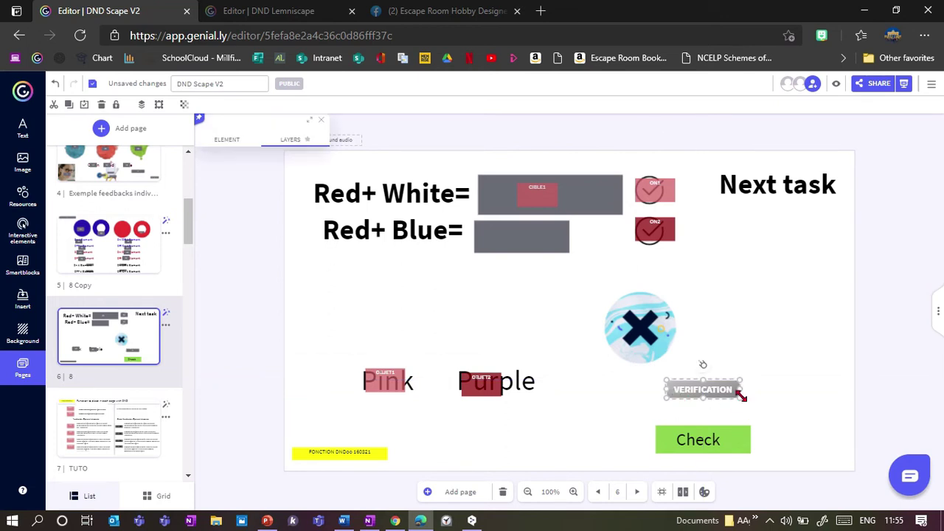
{"action": "mouse_move", "coordinate": [741, 396]}
{"action": "left_mouse_down"}
{"action": "mouse_move", "coordinate": [777, 415]}
{"action": "mouse_move", "coordinate": [742, 394]}
{"action": "mouse_move", "coordinate": [742, 403]}
{"action": "left_mouse_up"}
Step: Group the "Check" text with its green rectangle and shift the group slightly to line up under the VERIFICATION block
{"action": "left_click_drag", "start_coordinate": [772, 453], "coordinate": [617, 426]}
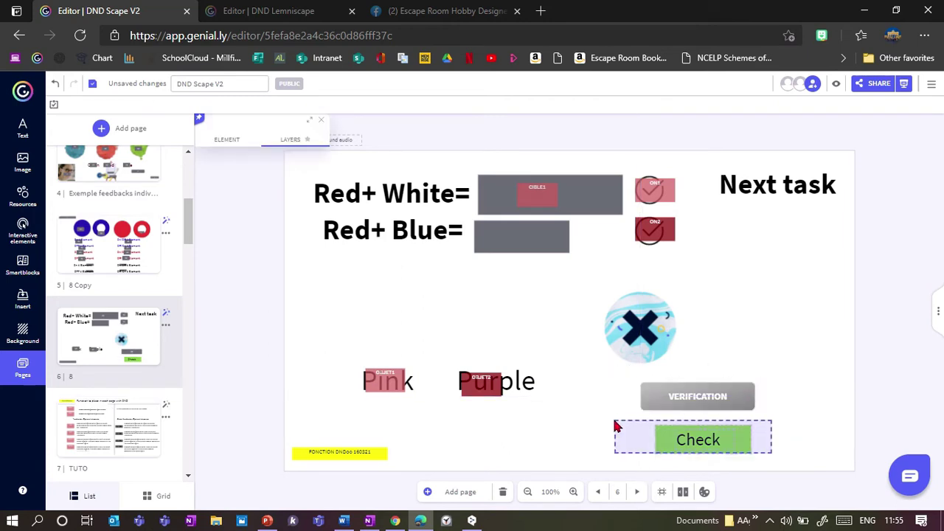
{"action": "left_click_drag", "start_coordinate": [715, 425], "coordinate": [699, 451]}
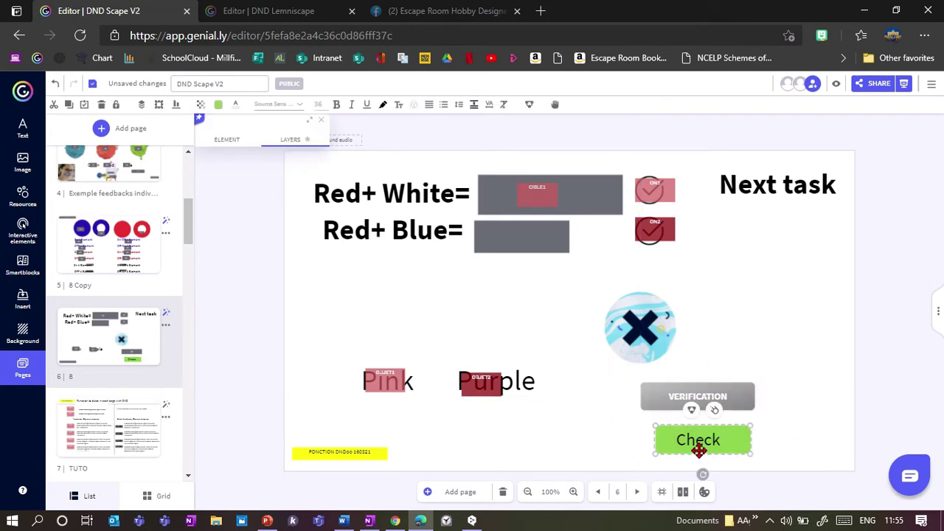
{"action": "left_click", "coordinate": [691, 411]}
{"action": "left_click_drag", "start_coordinate": [721, 443], "coordinate": [716, 441]}
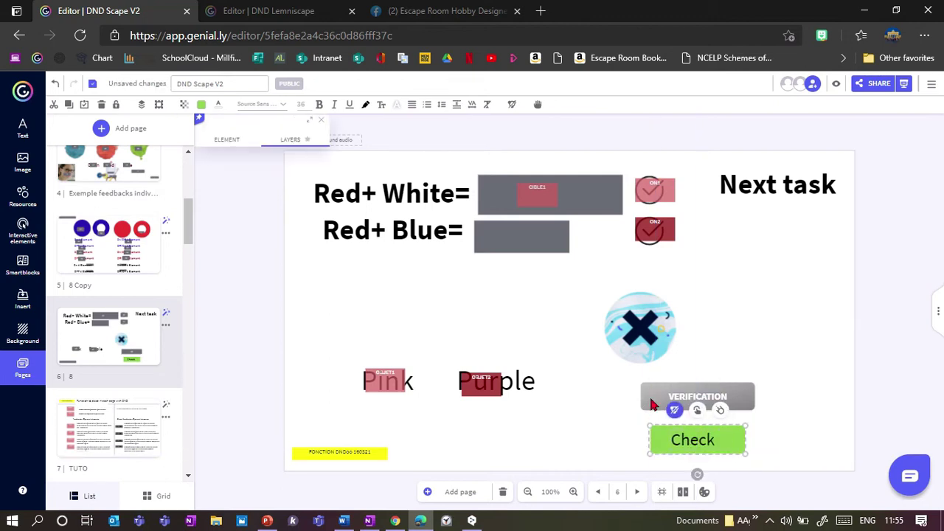
Step: Lay the VERIFICATION block over the "Check" button, bring it to the front and set its opacity to 0
{"action": "left_click", "coordinate": [652, 404]}
{"action": "left_click_drag", "start_coordinate": [650, 407], "coordinate": [646, 441]}
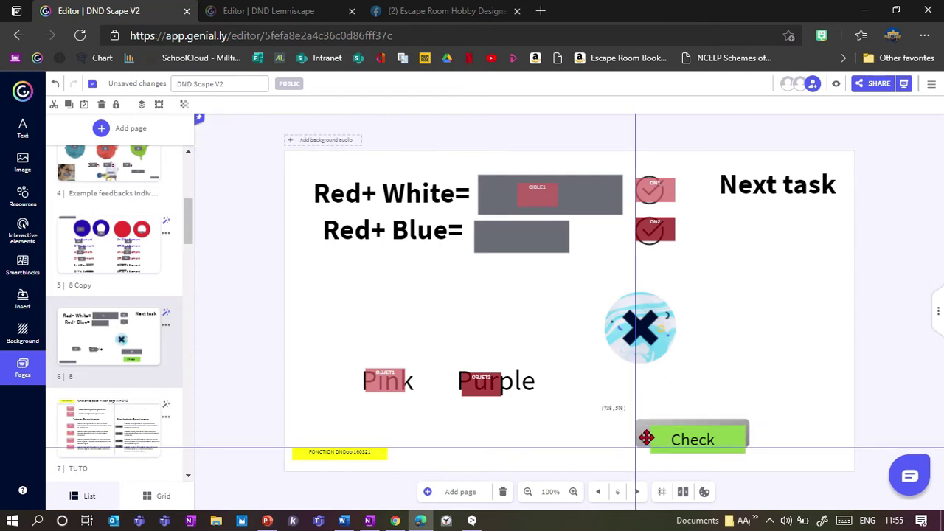
{"action": "left_click", "coordinate": [141, 105]}
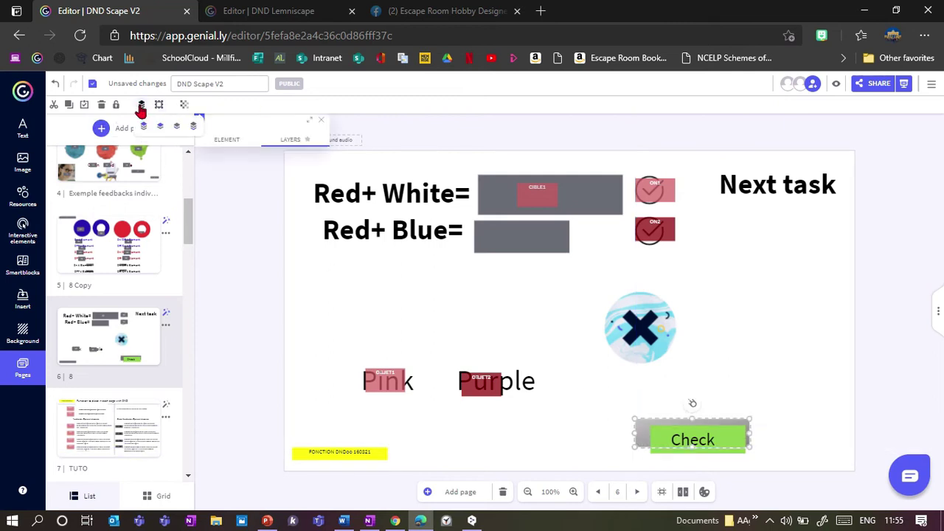
{"action": "left_click", "coordinate": [142, 127]}
{"action": "left_click_drag", "start_coordinate": [648, 431], "coordinate": [654, 437]}
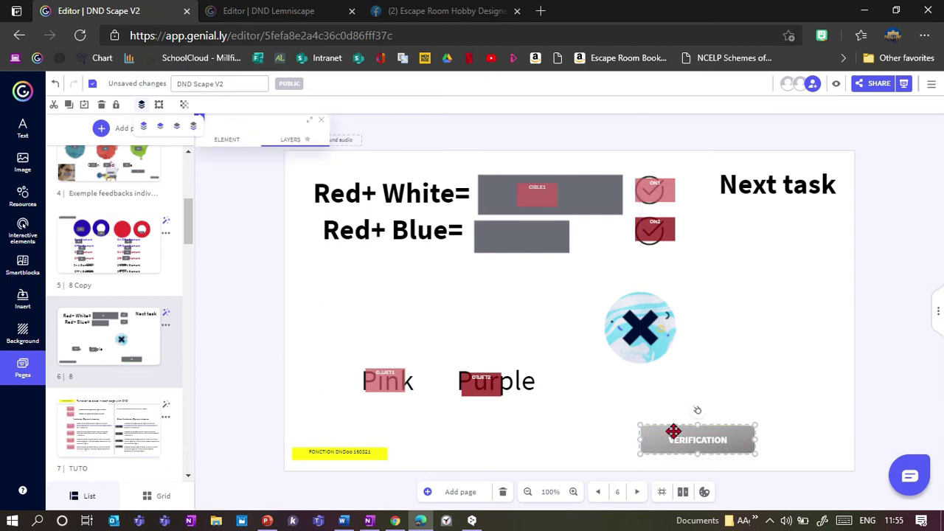
{"action": "left_click", "coordinate": [185, 104]}
{"action": "left_click_drag", "start_coordinate": [232, 129], "coordinate": [182, 130]}
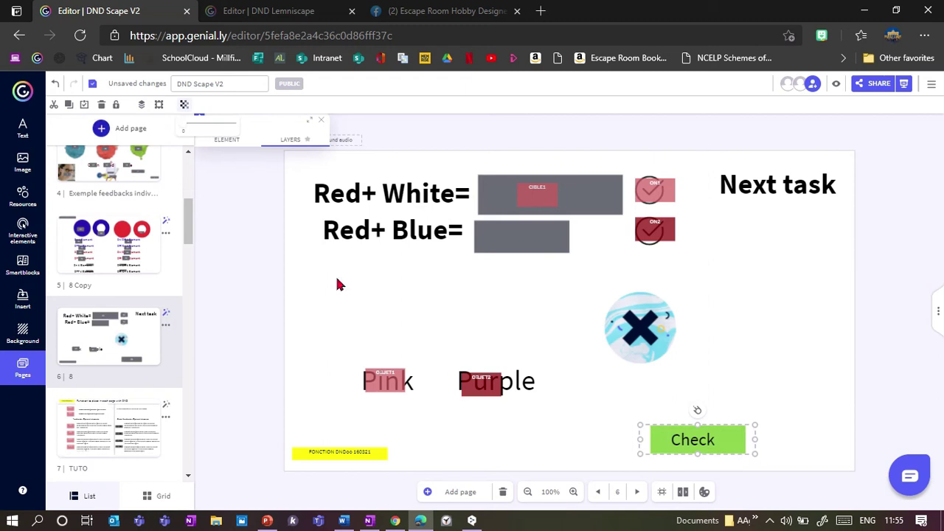
{"action": "left_click", "coordinate": [581, 451]}
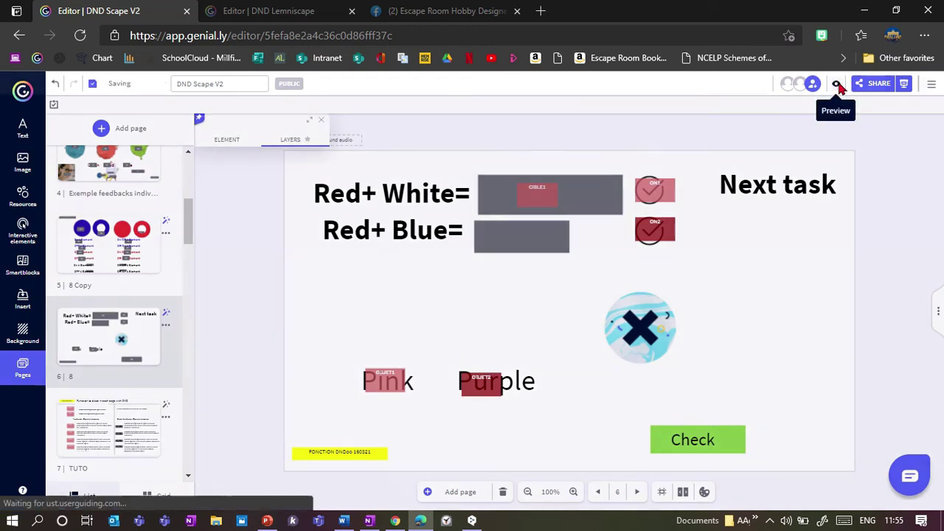
Step: Preview page 6, place "Pink" and "Purple" on their matching answer rectangles and run the check
{"action": "left_click", "coordinate": [837, 85]}
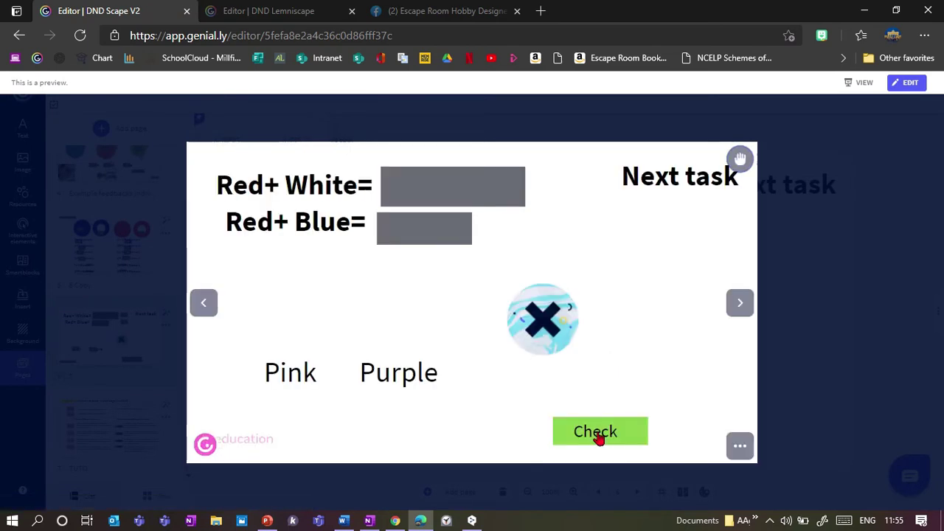
{"action": "left_click", "coordinate": [797, 442]}
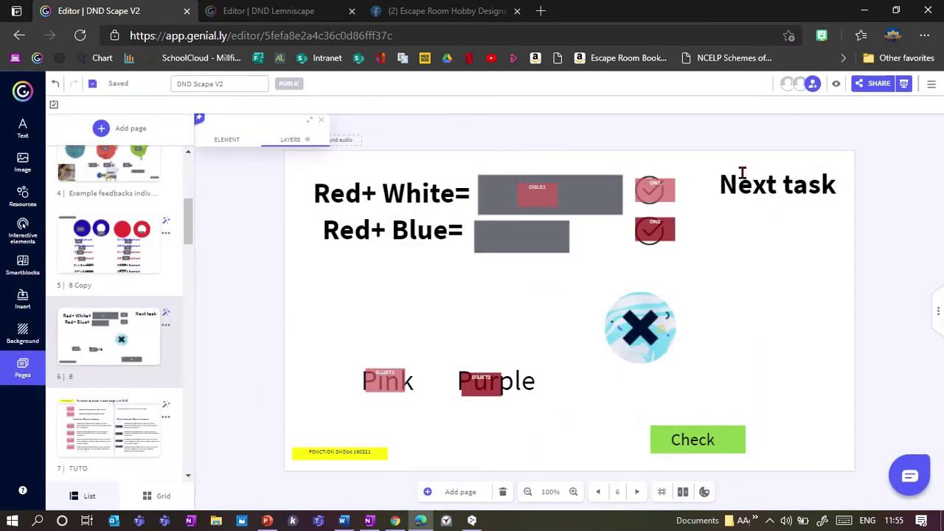
{"action": "left_click", "coordinate": [837, 84]}
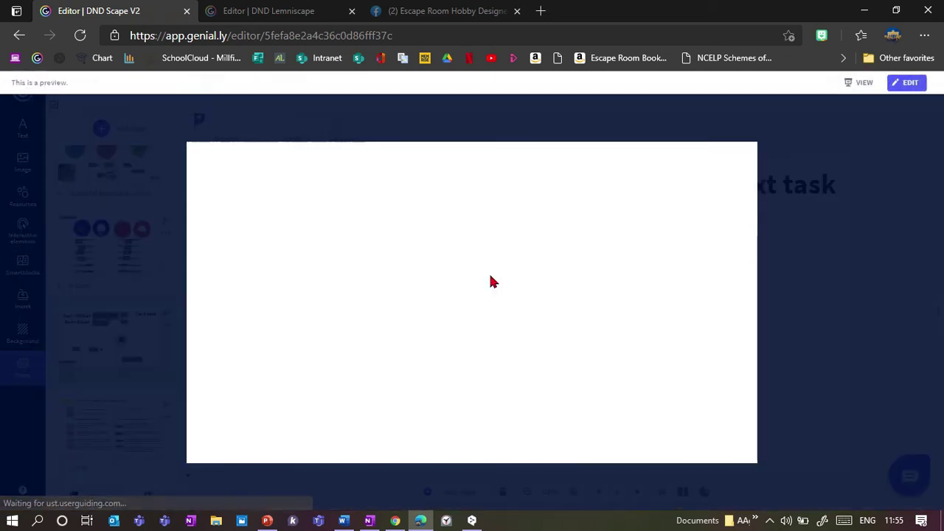
{"action": "left_click_drag", "start_coordinate": [267, 373], "coordinate": [436, 193]}
{"action": "left_click_drag", "start_coordinate": [390, 364], "coordinate": [420, 228]}
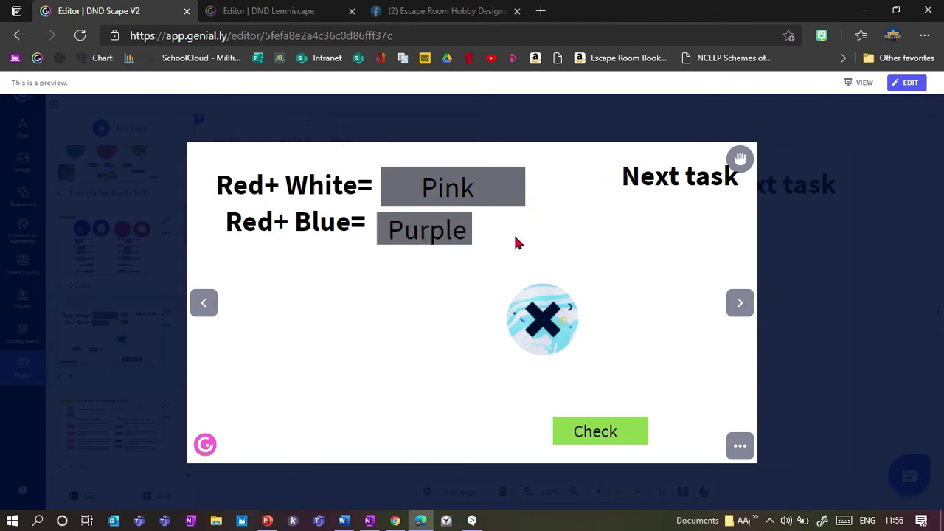
{"action": "left_click", "coordinate": [588, 439]}
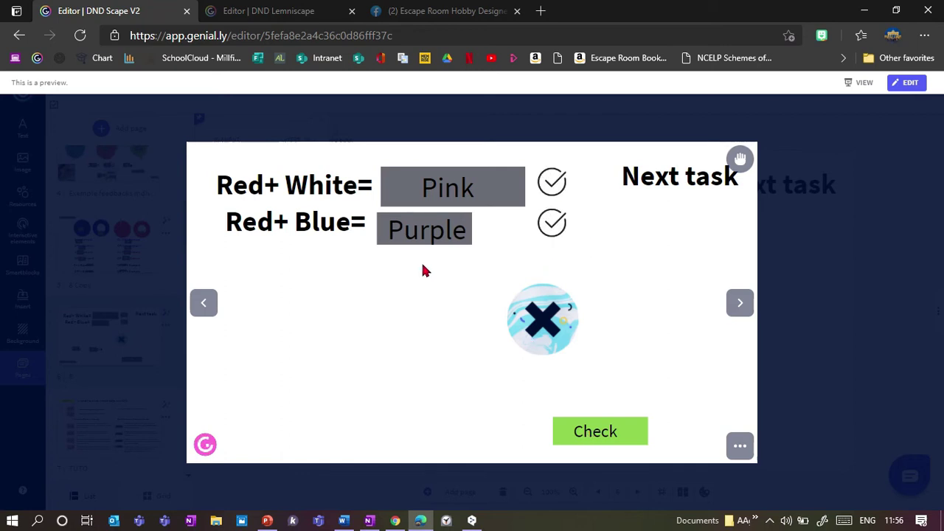
Step: Take "Purple" and "Pink" off the answer rectangles in the preview and return to editing
{"action": "left_click_drag", "start_coordinate": [448, 235], "coordinate": [355, 391]}
{"action": "left_click_drag", "start_coordinate": [447, 189], "coordinate": [408, 379]}
{"action": "key", "text": "Escape"}
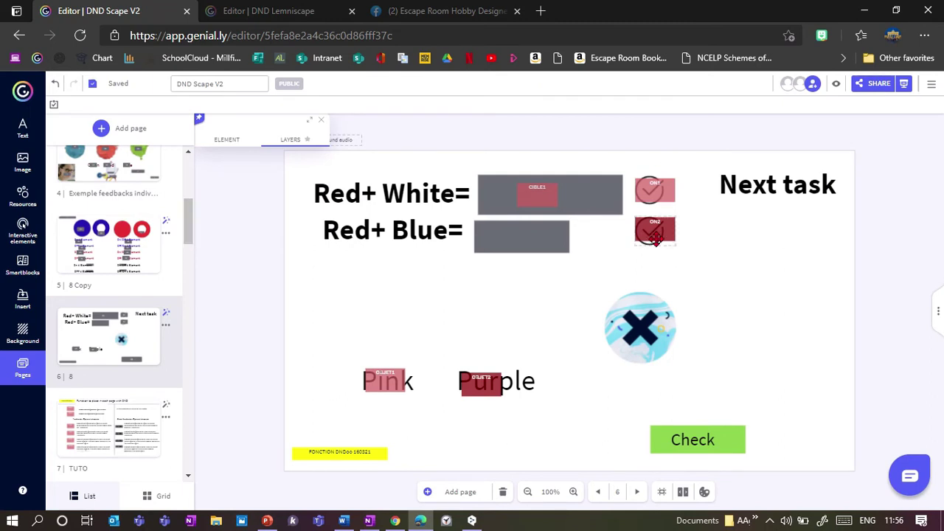
Step: Move the "Next task" text closer to the check marks and copy the GLOBAL_ON block from page 9
{"action": "left_click_drag", "start_coordinate": [774, 190], "coordinate": [743, 207]}
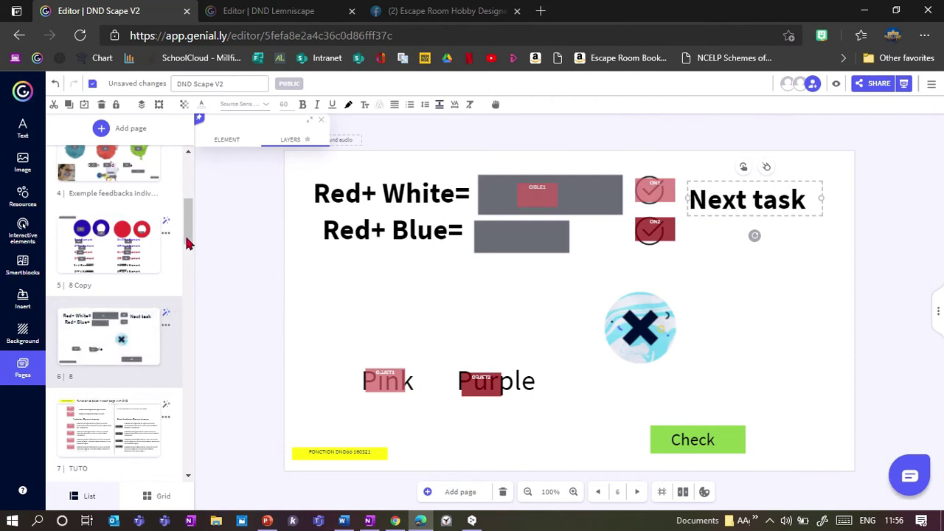
{"action": "scroll", "coordinate": [194, 251], "scroll_direction": "down", "scroll_amount": 4}
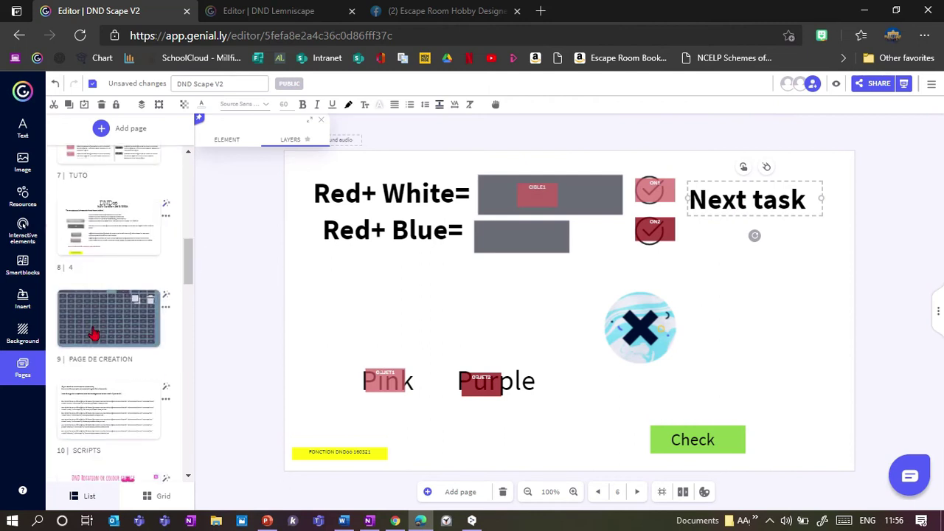
{"action": "left_click", "coordinate": [108, 317]}
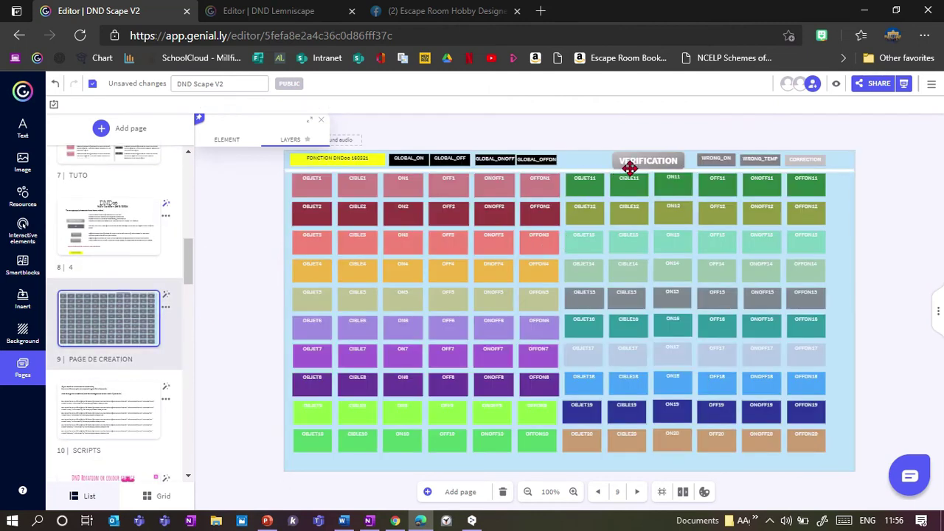
{"action": "left_click", "coordinate": [408, 161]}
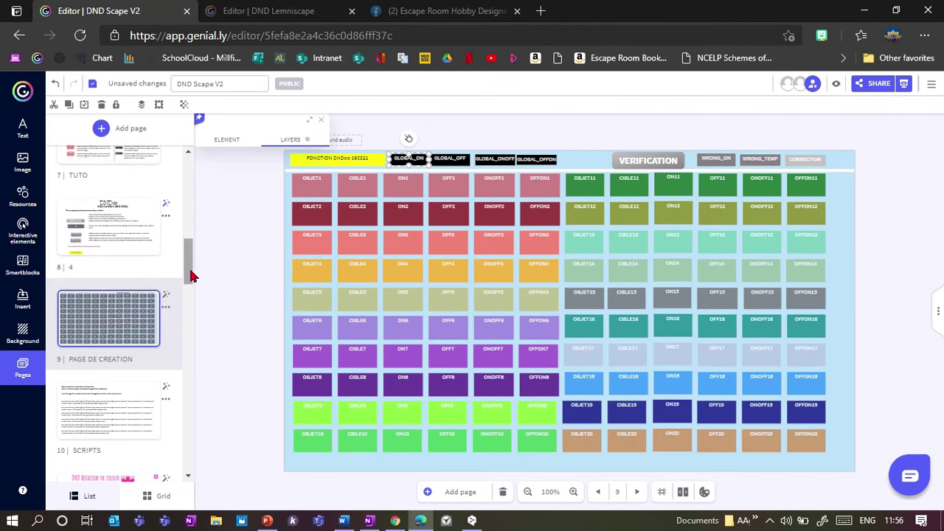
Step: Paste the GLOBAL_ON block on page 6, lay it over "Next task" and group the two
{"action": "left_click_drag", "start_coordinate": [190, 275], "coordinate": [189, 243]}
{"action": "left_click", "coordinate": [181, 312]}
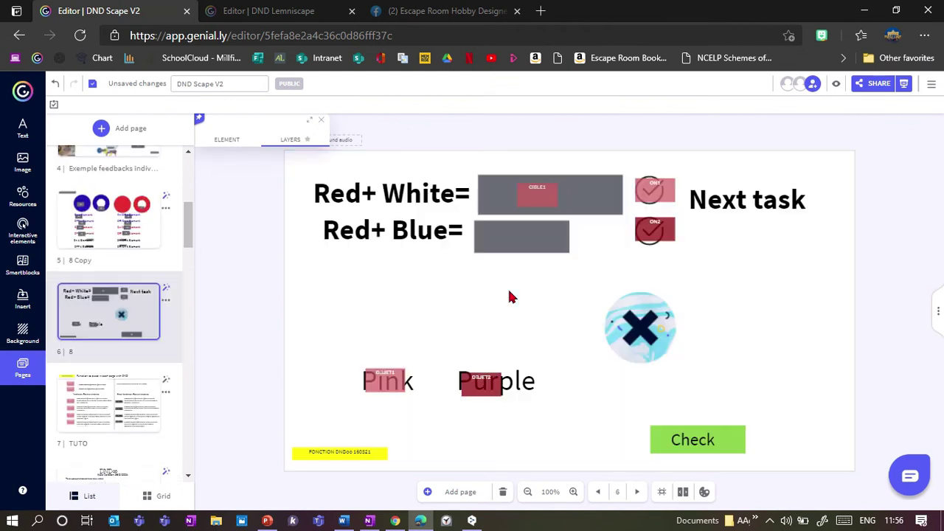
{"action": "left_click_drag", "start_coordinate": [417, 160], "coordinate": [752, 204]}
{"action": "left_click_drag", "start_coordinate": [802, 241], "coordinate": [719, 181]}
{"action": "left_click", "coordinate": [744, 168]}
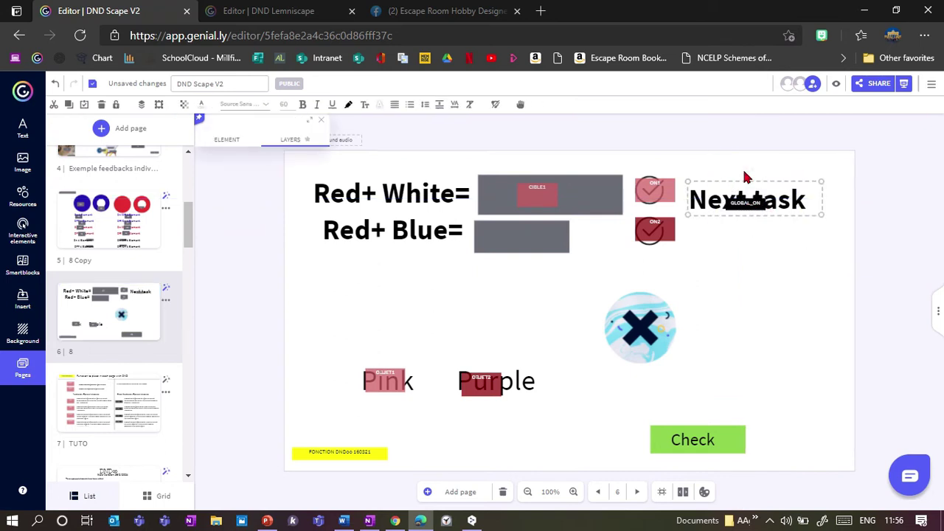
Step: Give the "Next task" group a go-to-page interactivity that leads to the next page
{"action": "left_click", "coordinate": [731, 166]}
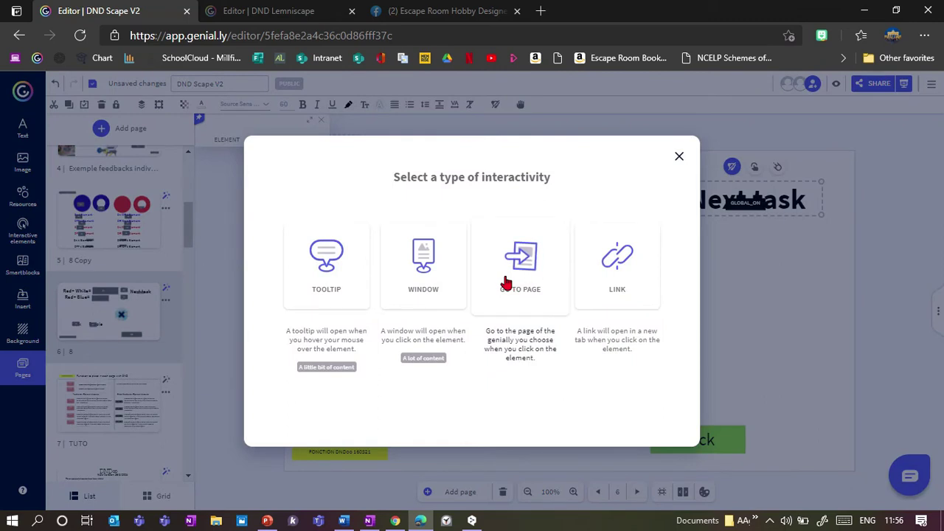
{"action": "left_click", "coordinate": [527, 251]}
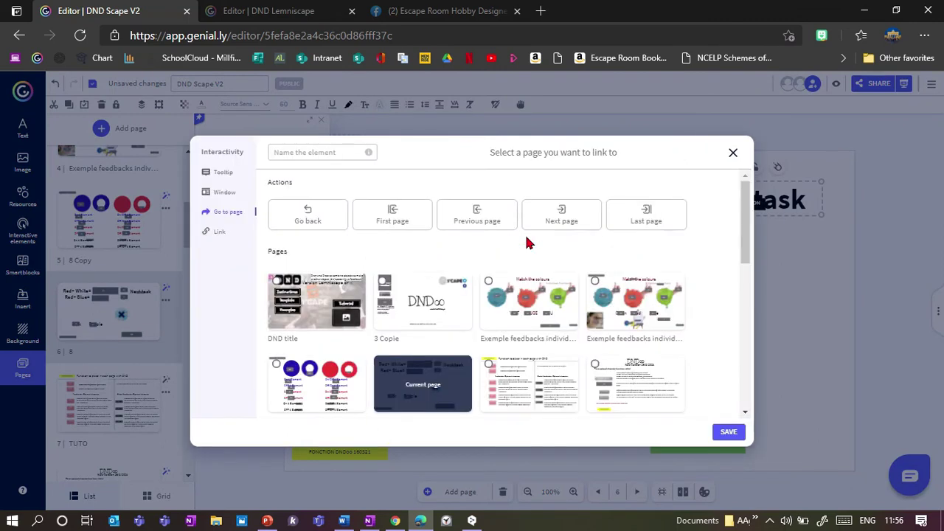
{"action": "left_click", "coordinate": [563, 217]}
{"action": "left_click", "coordinate": [726, 431]}
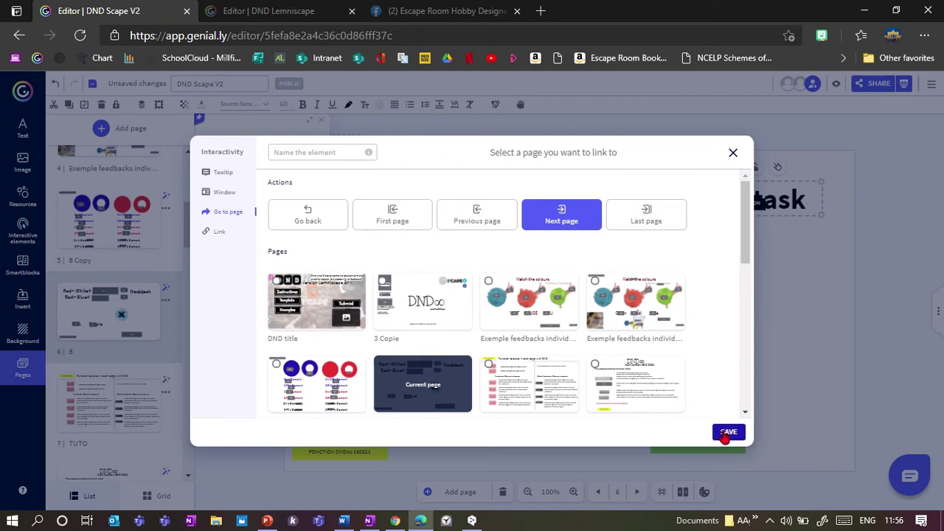
Step: Preview page 6, answer with "Pink" and "Purple" correctly, run the check and follow the "Next task" link before returning to editing
{"action": "left_click", "coordinate": [835, 85]}
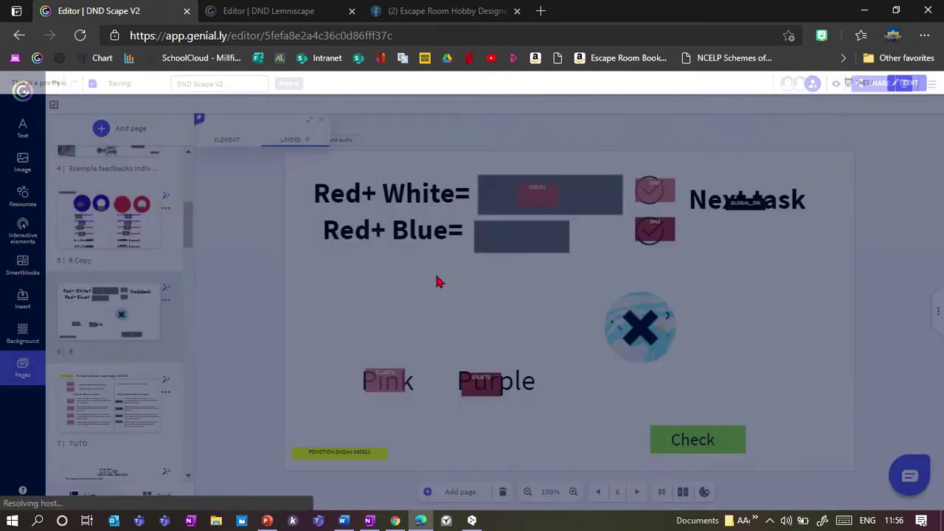
{"action": "left_click_drag", "start_coordinate": [394, 316], "coordinate": [444, 190]}
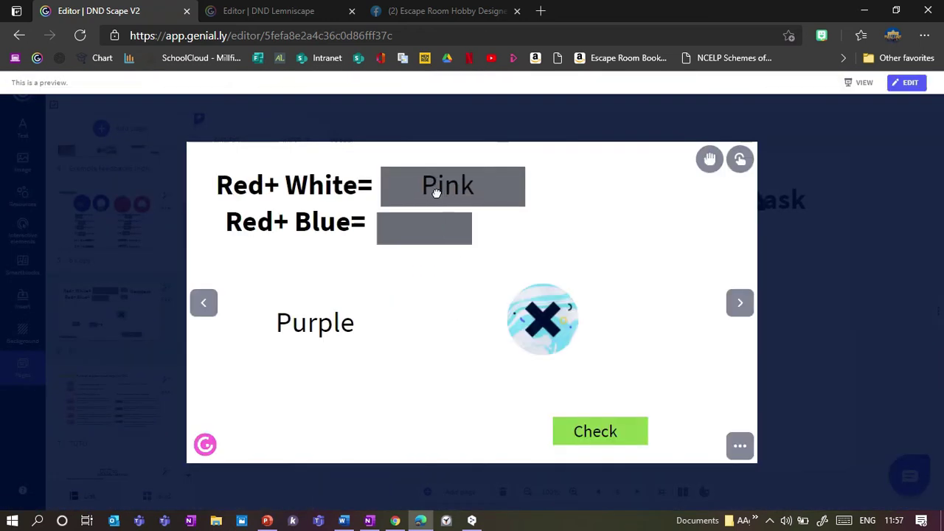
{"action": "left_click_drag", "start_coordinate": [318, 337], "coordinate": [426, 245]}
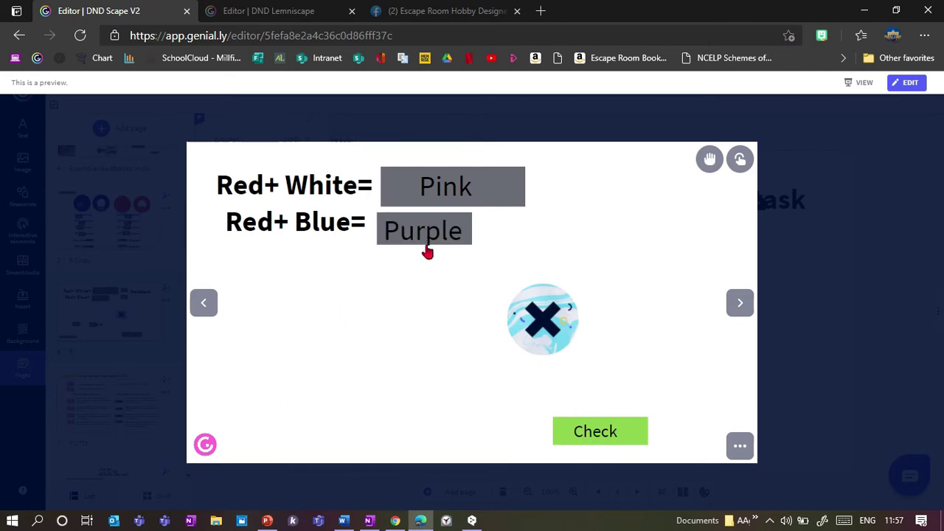
{"action": "left_click", "coordinate": [612, 442]}
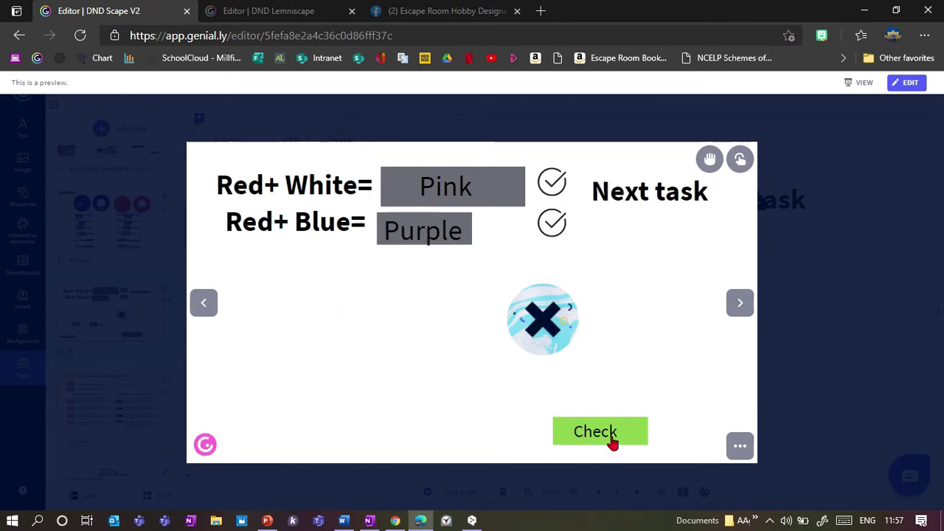
{"action": "left_click", "coordinate": [653, 198]}
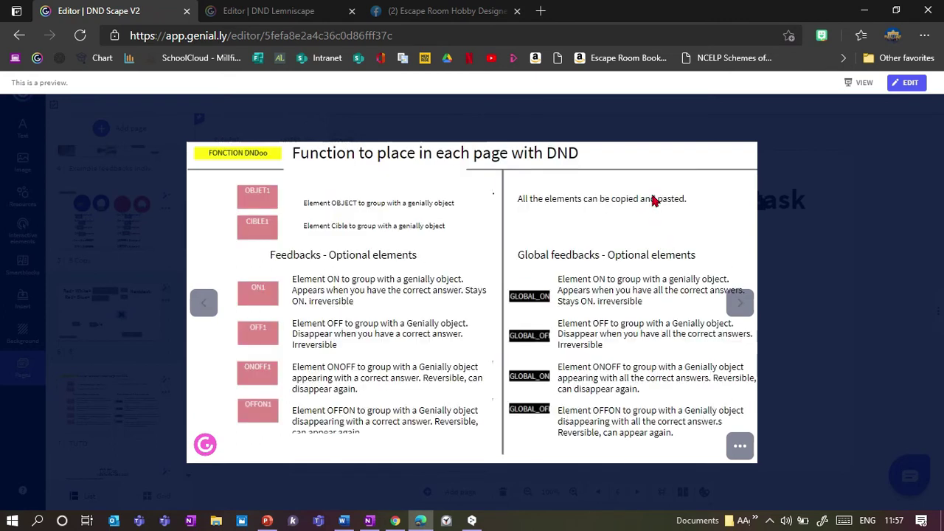
{"action": "key", "text": "Escape"}
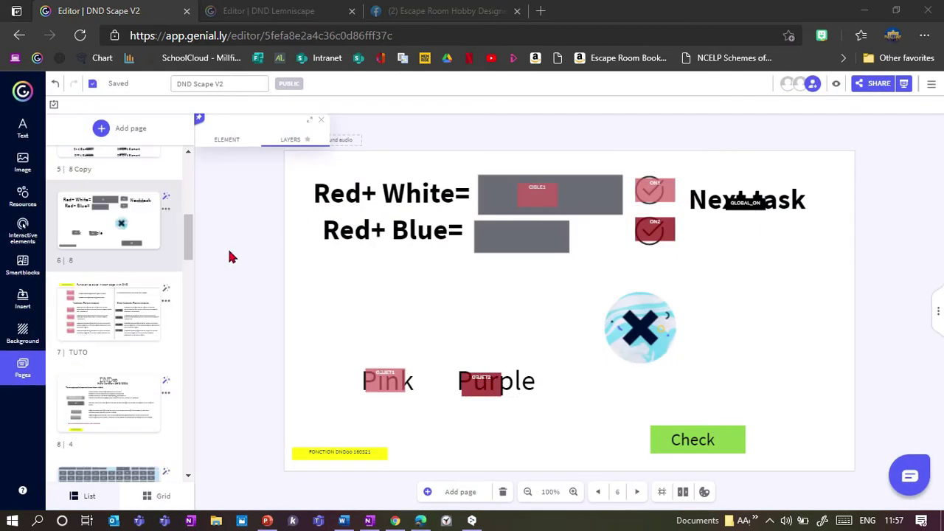
Step: Copy the CORRECTION block from page 9 and paste it onto page 6
{"action": "left_click", "coordinate": [188, 246]}
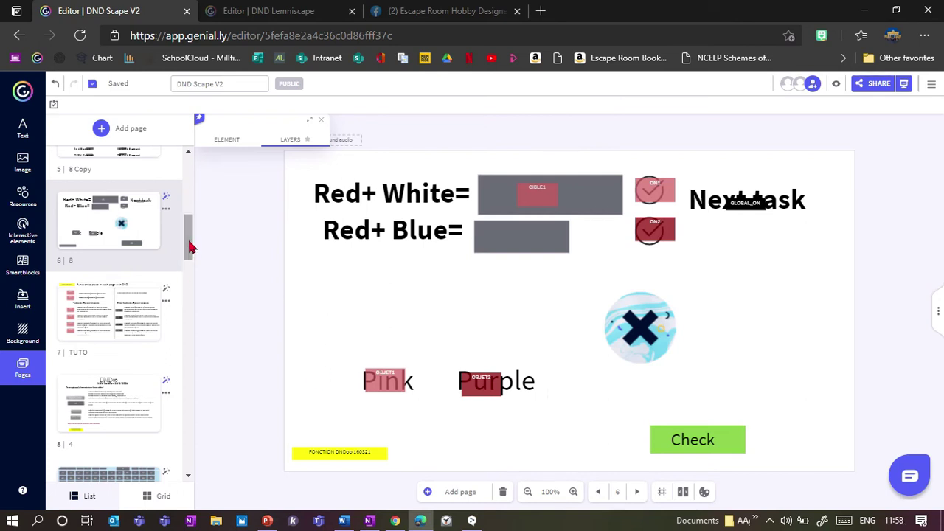
{"action": "left_click_drag", "start_coordinate": [188, 245], "coordinate": [190, 263]}
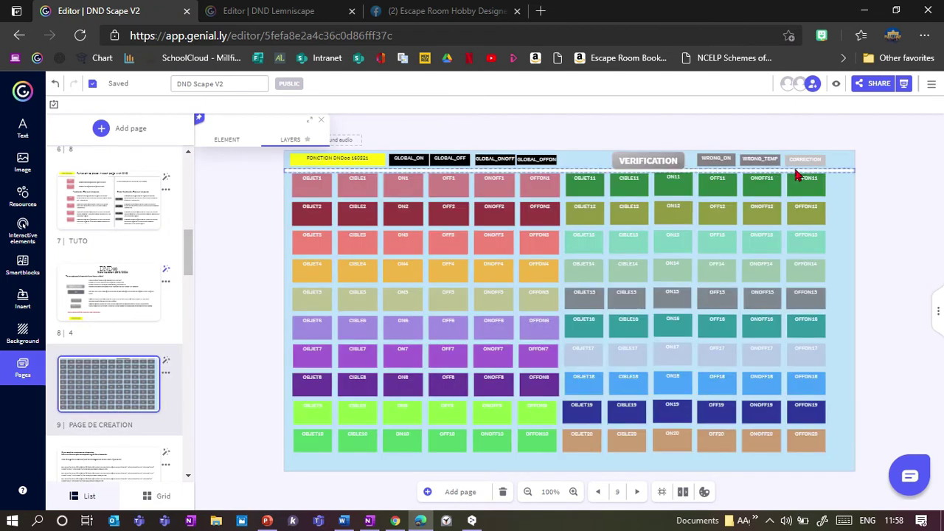
{"action": "scroll", "coordinate": [811, 159], "scroll_direction": "up", "scroll_amount": 2}
{"action": "scroll", "coordinate": [812, 159], "scroll_direction": "up", "scroll_amount": 2}
{"action": "left_click", "coordinate": [812, 160]}
{"action": "scroll", "coordinate": [191, 285], "scroll_direction": "down", "scroll_amount": 2}
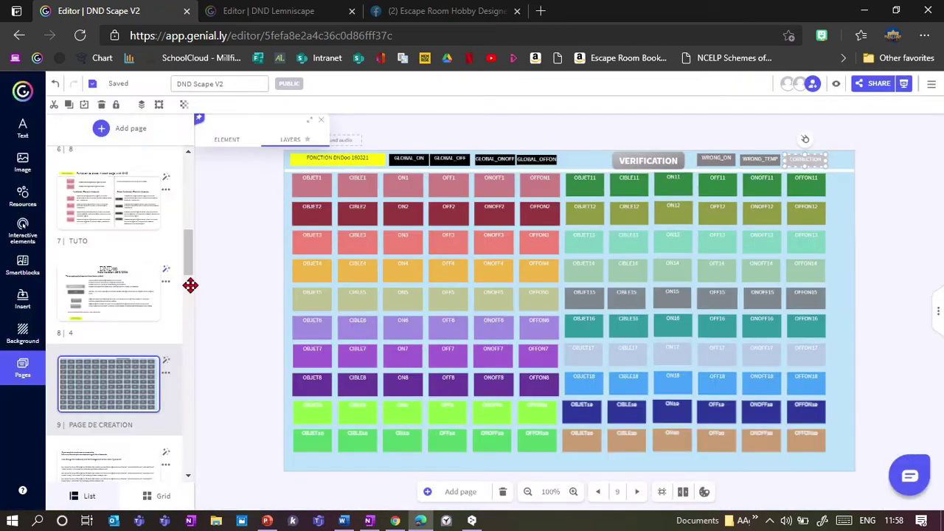
{"action": "left_click_drag", "start_coordinate": [189, 285], "coordinate": [188, 247]}
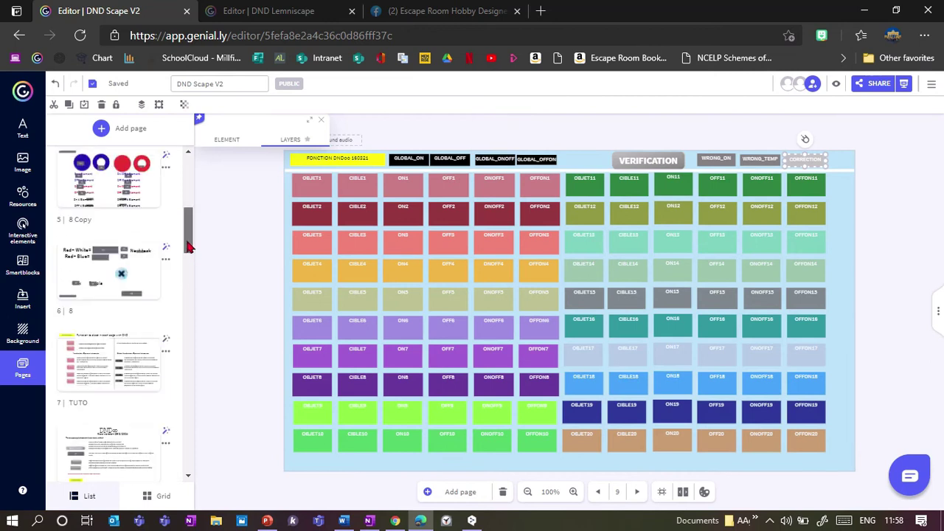
{"action": "left_click", "coordinate": [100, 277]}
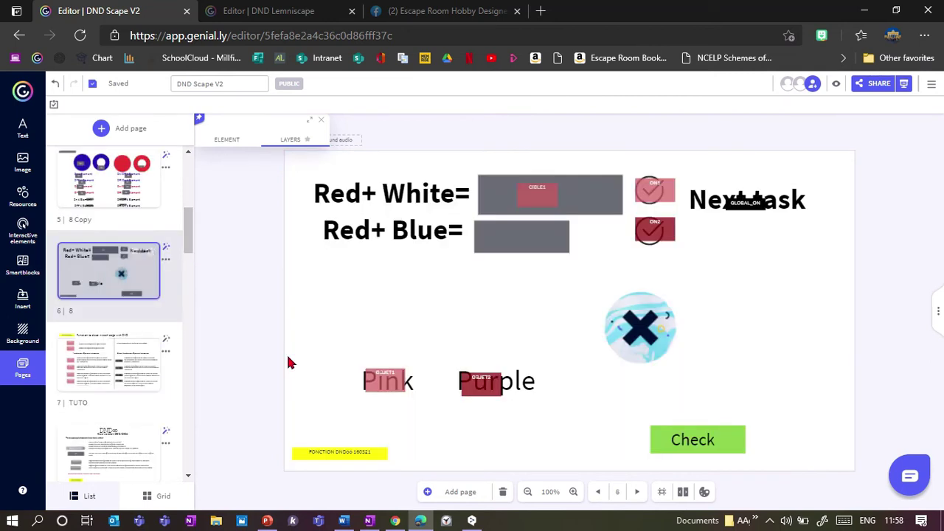
{"action": "left_click", "coordinate": [383, 309]}
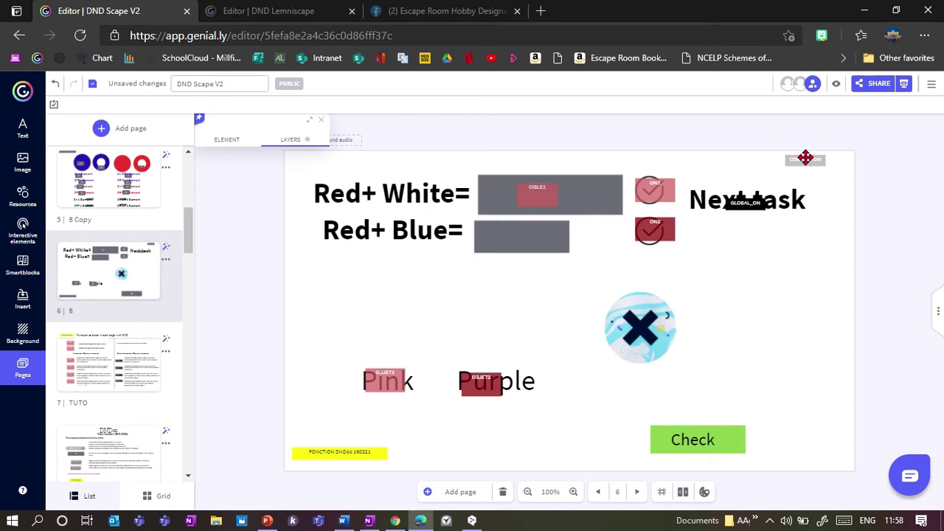
{"action": "left_click", "coordinate": [806, 158]}
Step: Preview page 6, place "Purple" and "Pink" on each other's rectangles, move "Pink" to the Red+ White rectangle and run the check
{"action": "left_click", "coordinate": [837, 84]}
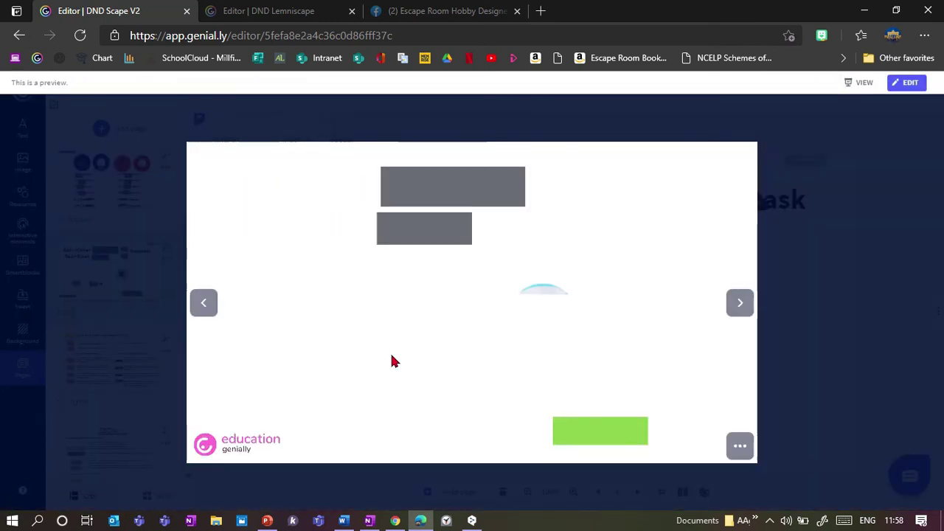
{"action": "left_click_drag", "start_coordinate": [390, 374], "coordinate": [430, 186]}
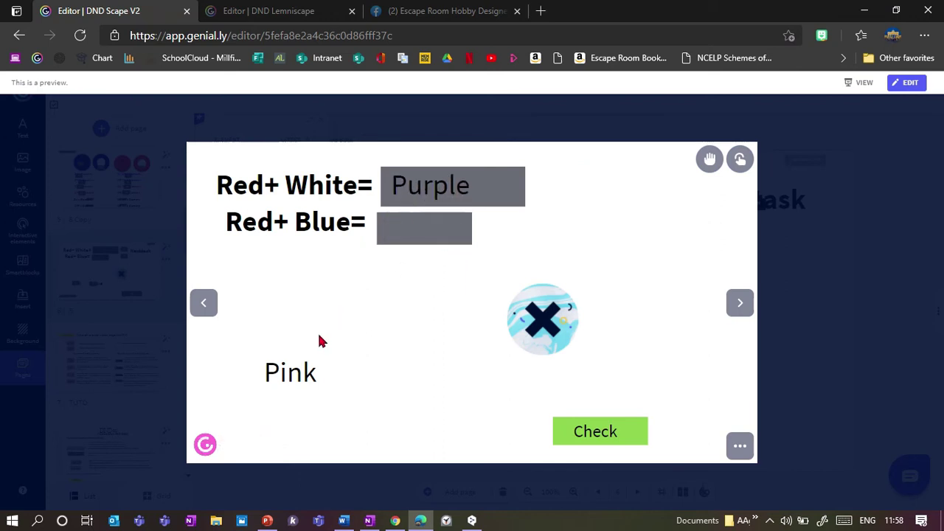
{"action": "left_click_drag", "start_coordinate": [295, 371], "coordinate": [426, 238]}
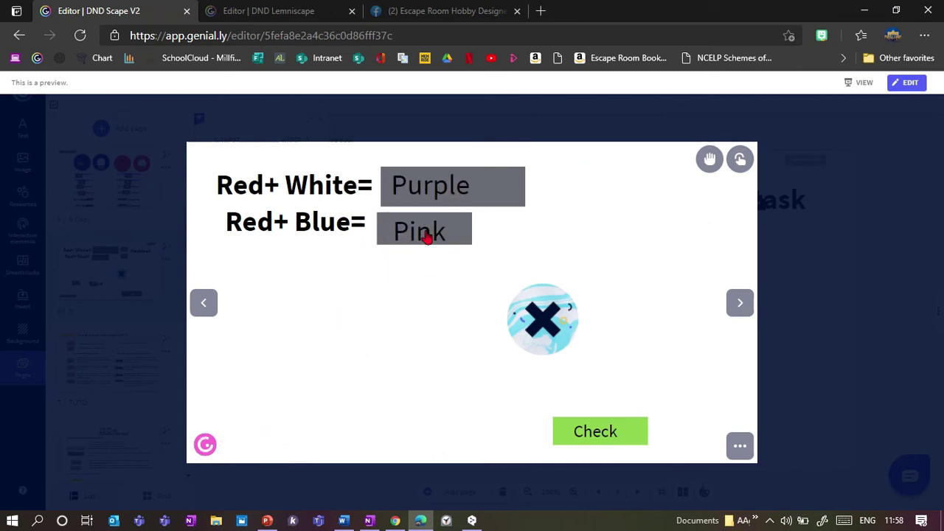
{"action": "left_click_drag", "start_coordinate": [414, 247], "coordinate": [445, 187]}
{"action": "left_click", "coordinate": [601, 429]}
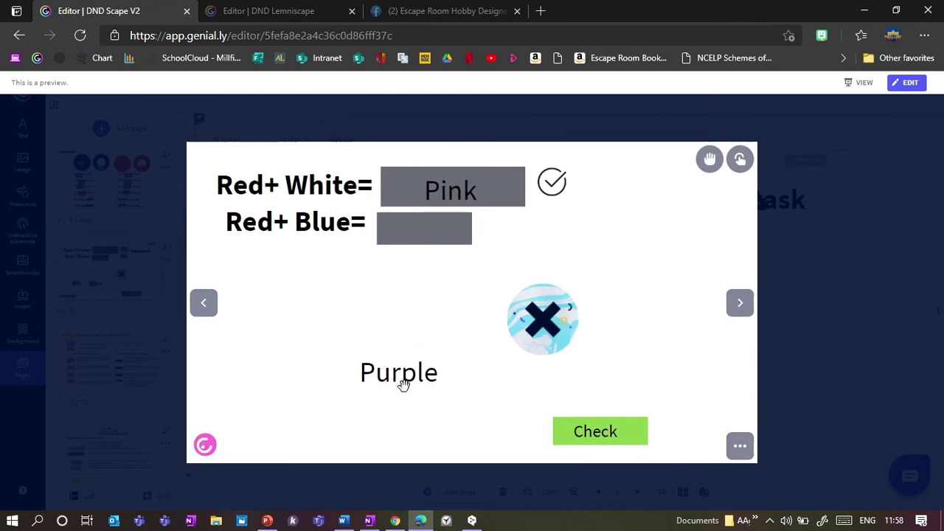
Step: Place "Purple" on the Red+ Blue rectangle, run the check again and return to editing
{"action": "left_click_drag", "start_coordinate": [404, 384], "coordinate": [432, 238]}
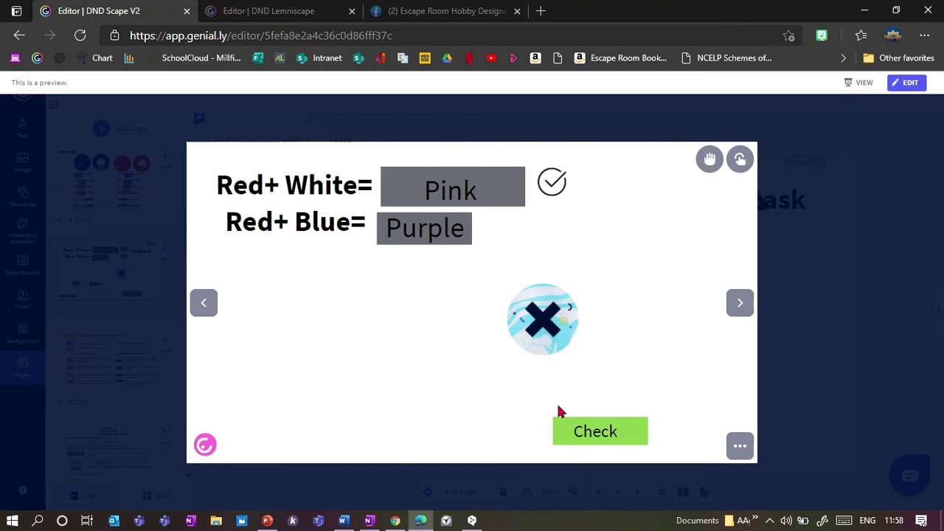
{"action": "left_click", "coordinate": [601, 440]}
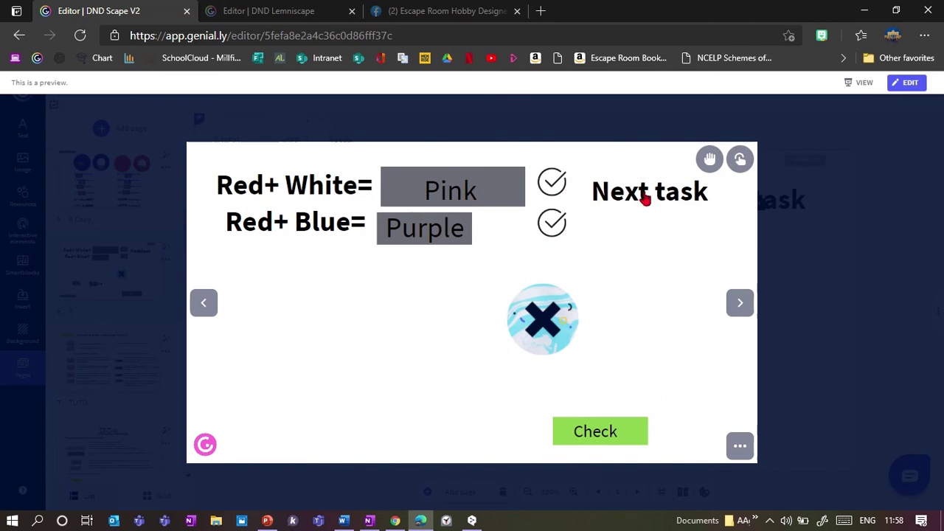
{"action": "left_click", "coordinate": [806, 384]}
Step: Reposition the cross picture on page 6 and copy the WRONG_ON block from page 9
{"action": "left_click_drag", "start_coordinate": [641, 326], "coordinate": [632, 309]}
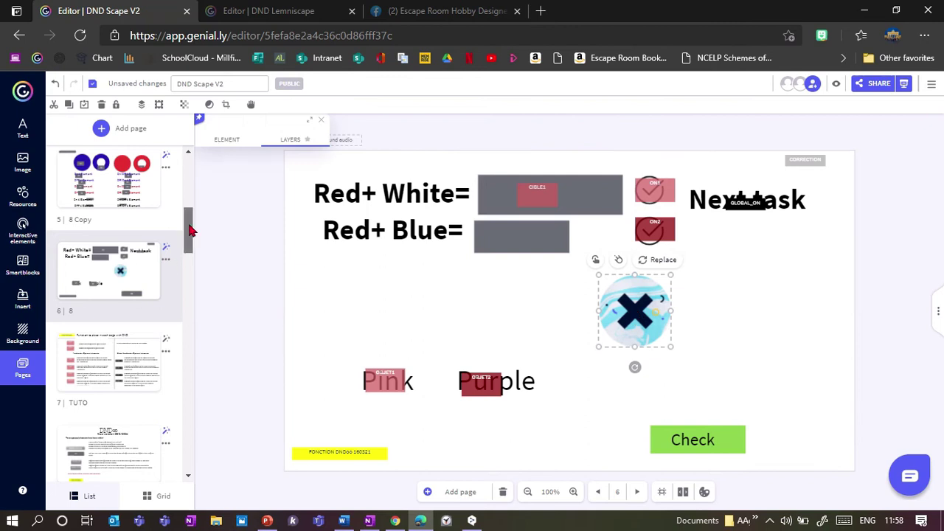
{"action": "scroll", "coordinate": [190, 255], "scroll_direction": "down", "scroll_amount": 3}
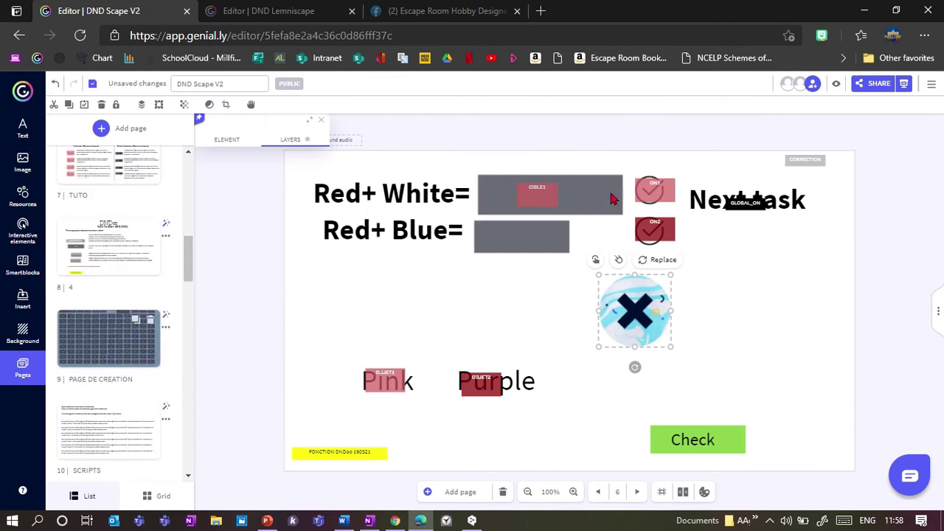
{"action": "scroll", "coordinate": [612, 190], "scroll_direction": "up", "scroll_amount": 3}
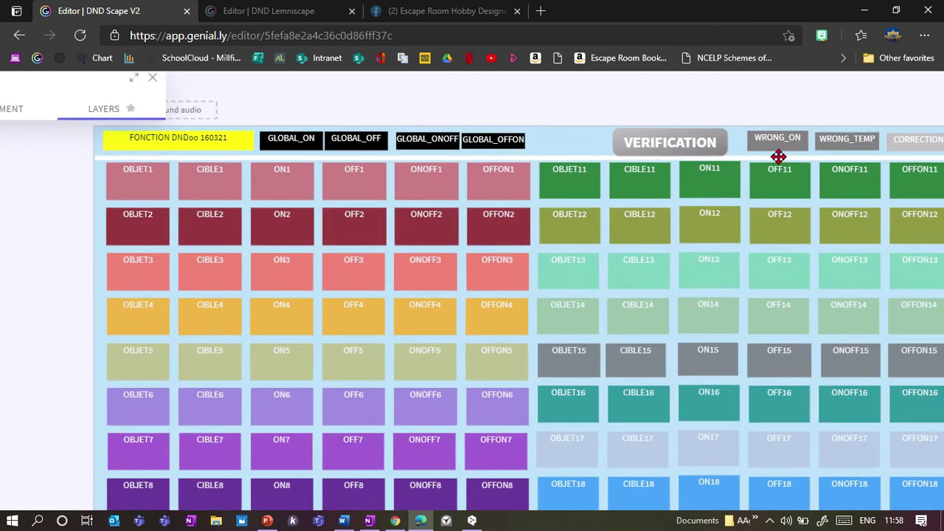
{"action": "left_click", "coordinate": [777, 150]}
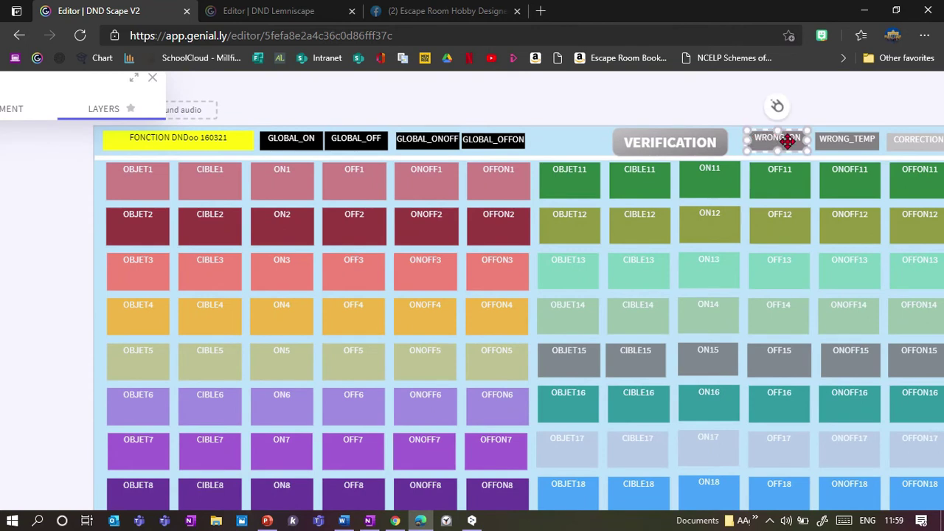
{"action": "left_click", "coordinate": [849, 147]}
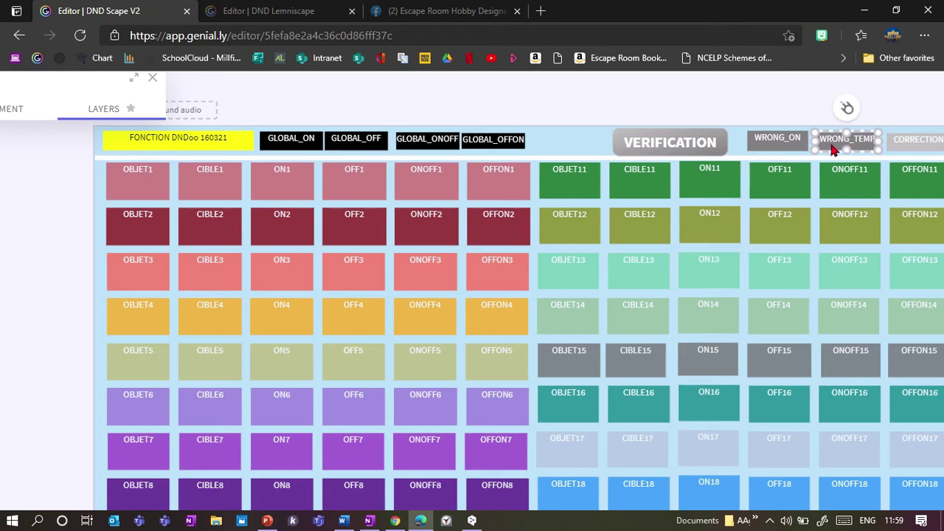
{"action": "left_click", "coordinate": [777, 140]}
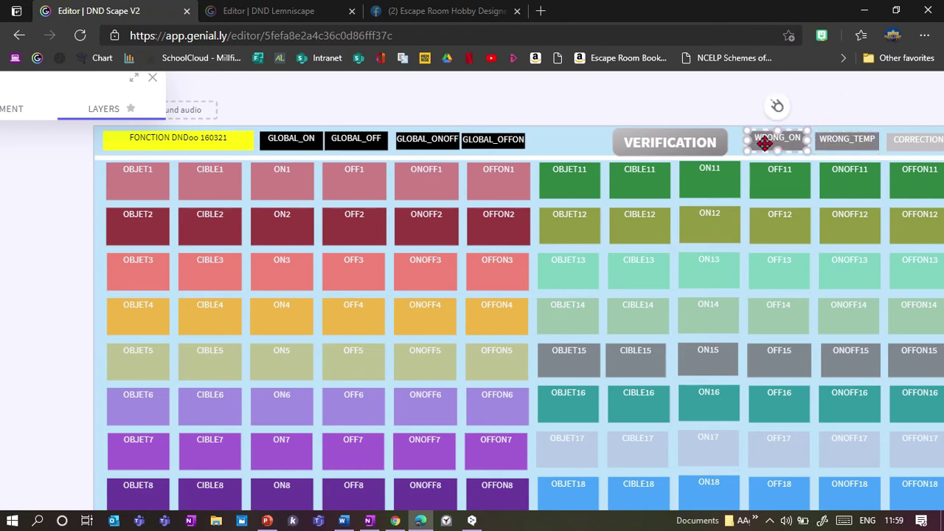
{"action": "left_click", "coordinate": [843, 148]}
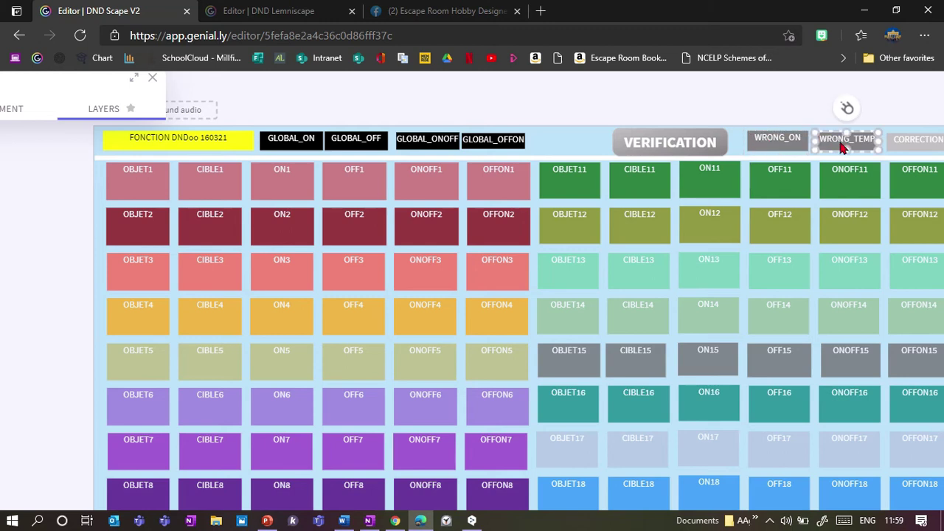
{"action": "left_click", "coordinate": [770, 146]}
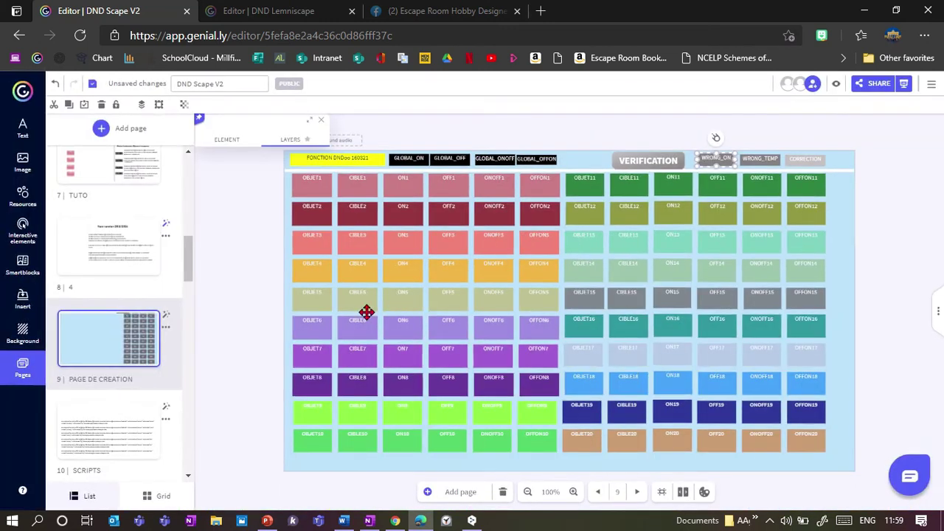
Step: Paste the WRONG_ON block onto page 6, place it on the cross picture and group the two
{"action": "scroll", "coordinate": [188, 266], "scroll_direction": "up", "scroll_amount": 3}
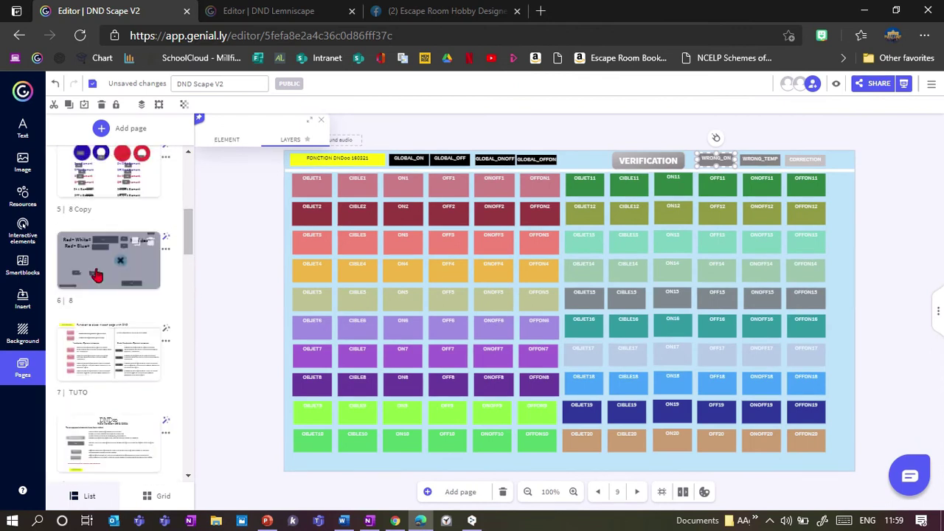
{"action": "left_click", "coordinate": [153, 265]}
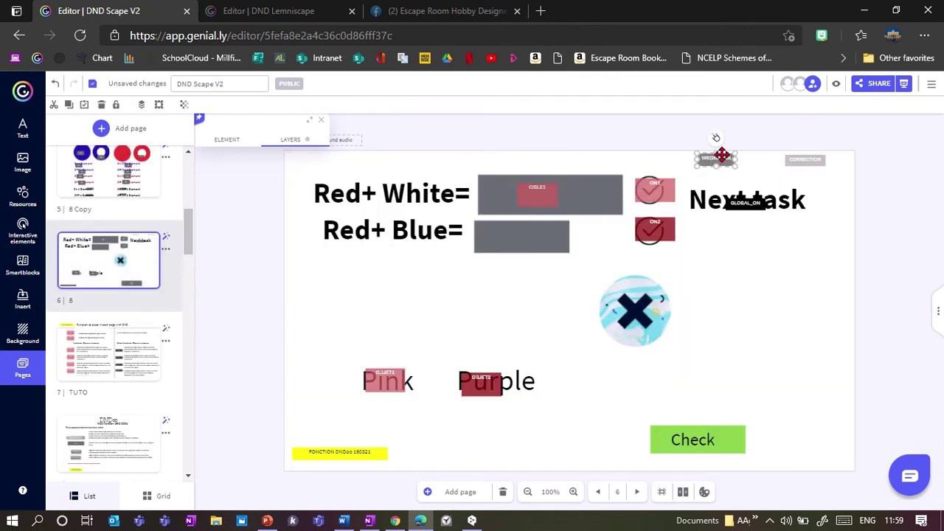
{"action": "left_click_drag", "start_coordinate": [722, 158], "coordinate": [686, 312]}
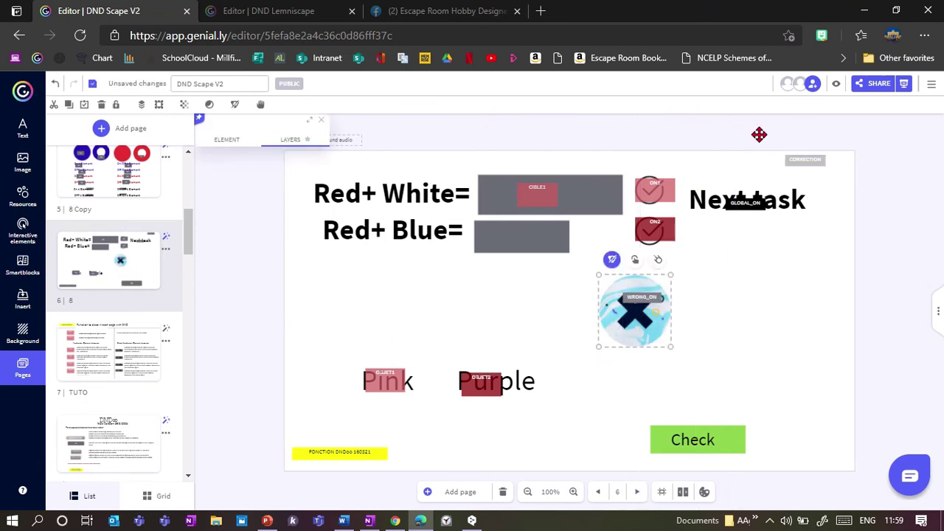
Step: Preview page 6, place "Pink" on the Red+ White rectangle, try "Purple" on the same rectangle and run the check
{"action": "left_click", "coordinate": [836, 83]}
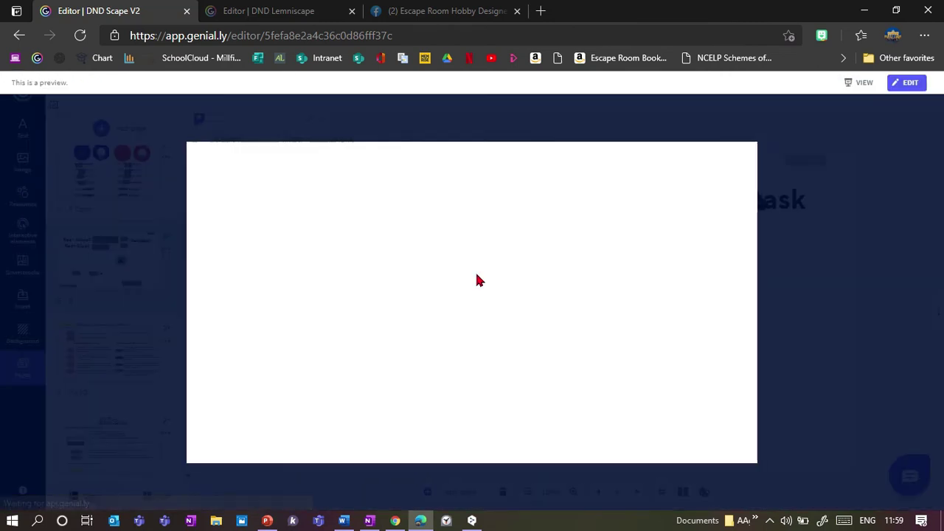
{"action": "left_click_drag", "start_coordinate": [430, 207], "coordinate": [433, 193]}
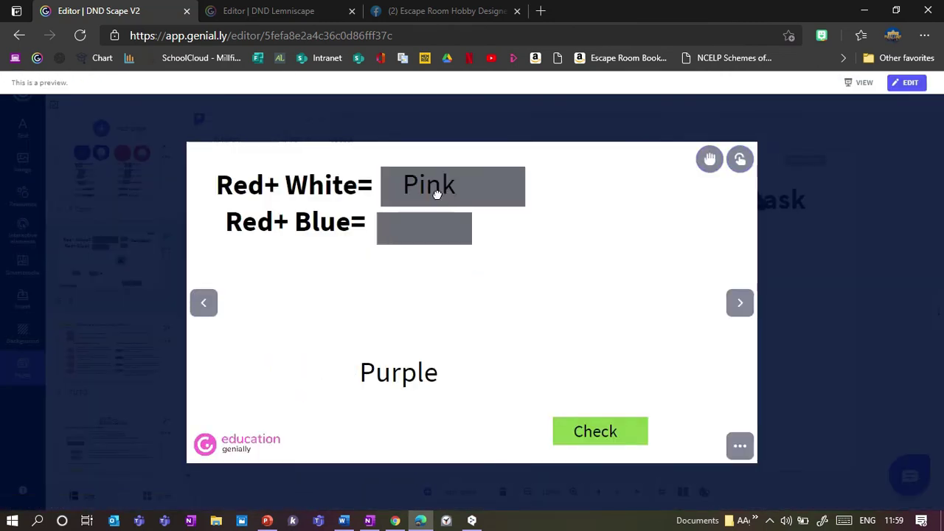
{"action": "left_click_drag", "start_coordinate": [396, 389], "coordinate": [459, 193]}
{"action": "left_click", "coordinate": [600, 431]}
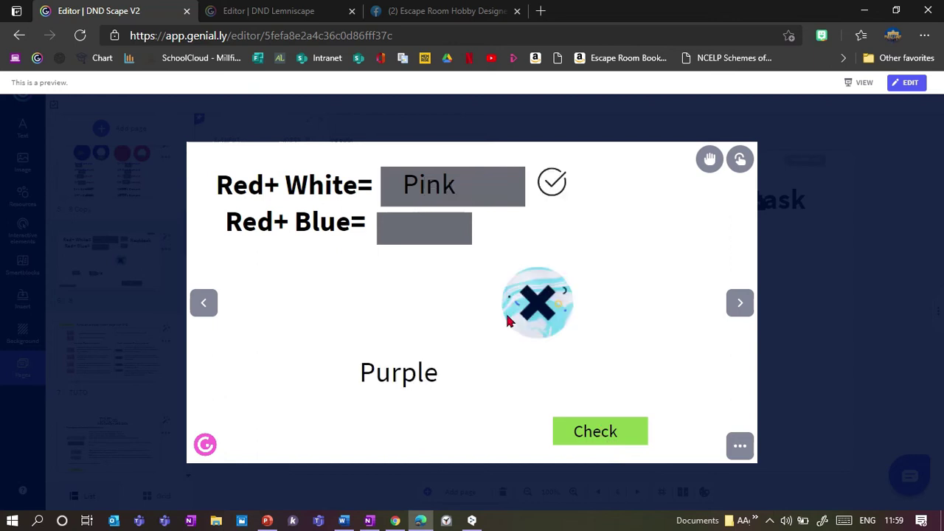
Step: Place "Purple" on the Red+ Blue rectangle, run the check again and return to editing
{"action": "left_click_drag", "start_coordinate": [407, 374], "coordinate": [436, 225]}
{"action": "left_click", "coordinate": [614, 438]}
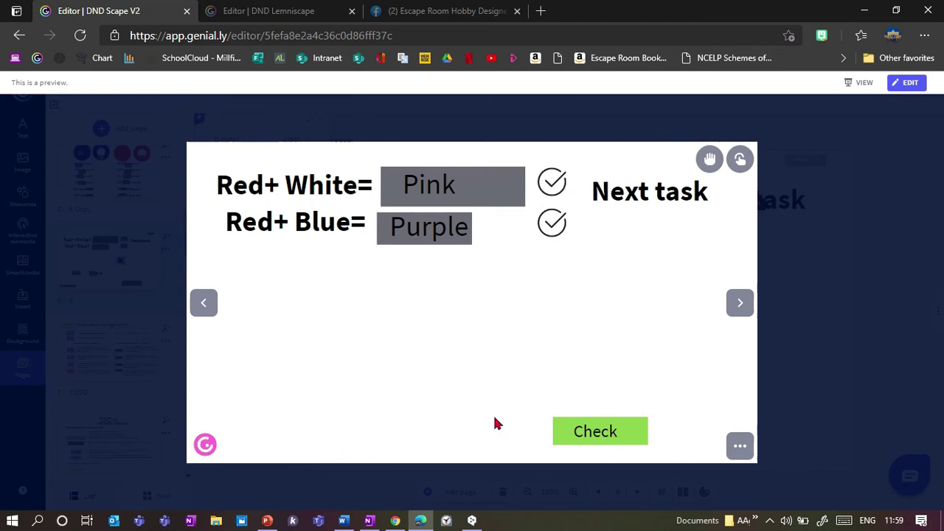
{"action": "left_click", "coordinate": [797, 381]}
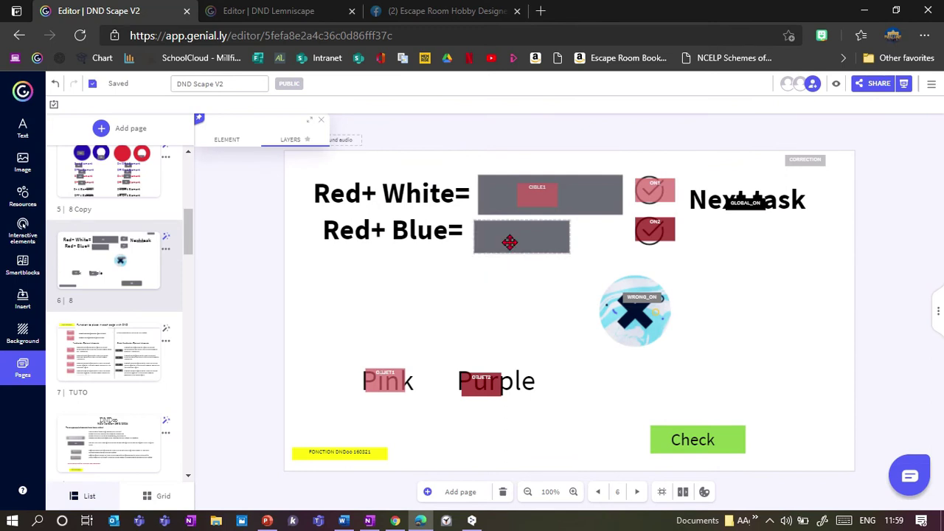
Step: Move both grey answer rectangles side by side below the equations and shift the cross picture clear of them
{"action": "left_click_drag", "start_coordinate": [506, 236], "coordinate": [364, 300]}
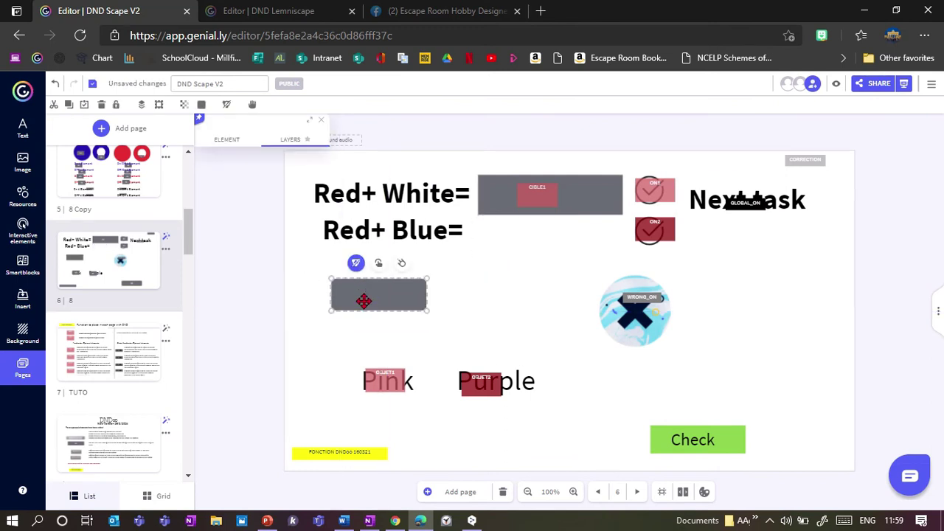
{"action": "left_click_drag", "start_coordinate": [573, 197], "coordinate": [565, 290]}
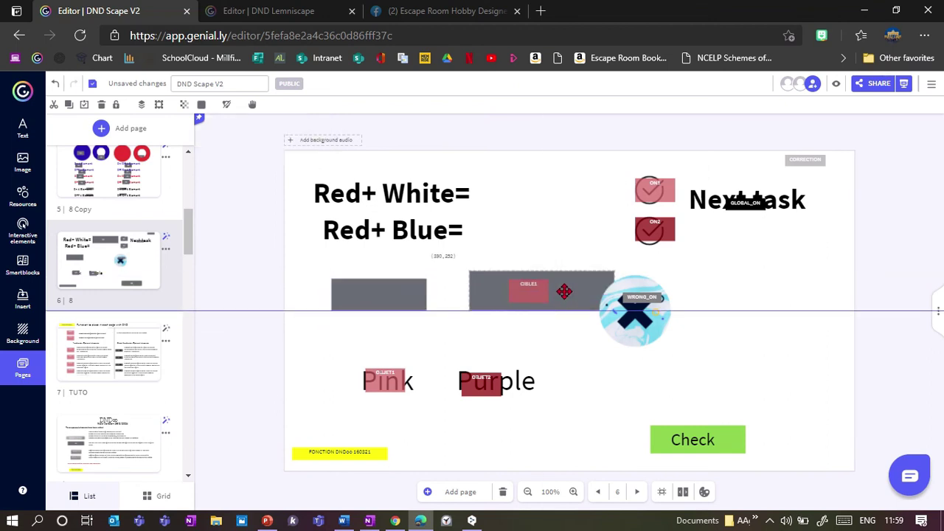
{"action": "left_click_drag", "start_coordinate": [708, 333], "coordinate": [754, 328]}
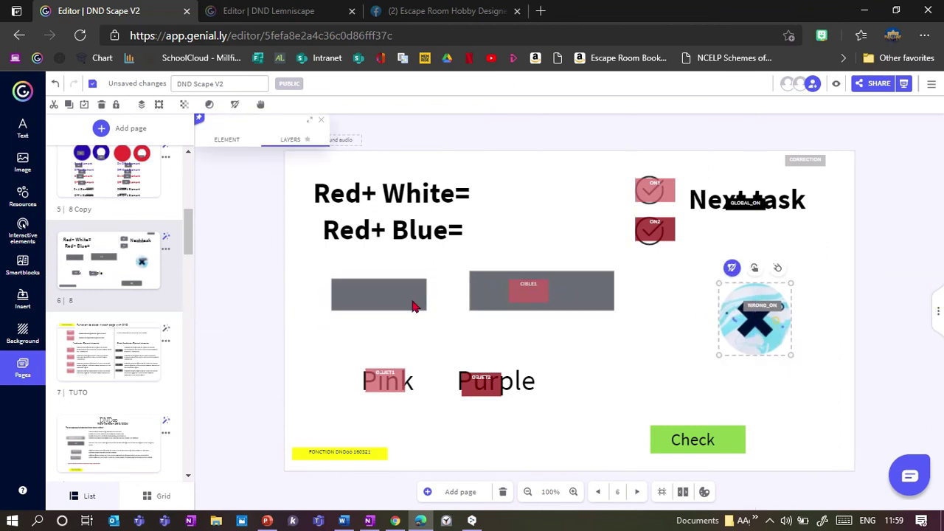
{"action": "left_click_drag", "start_coordinate": [413, 299], "coordinate": [378, 308]}
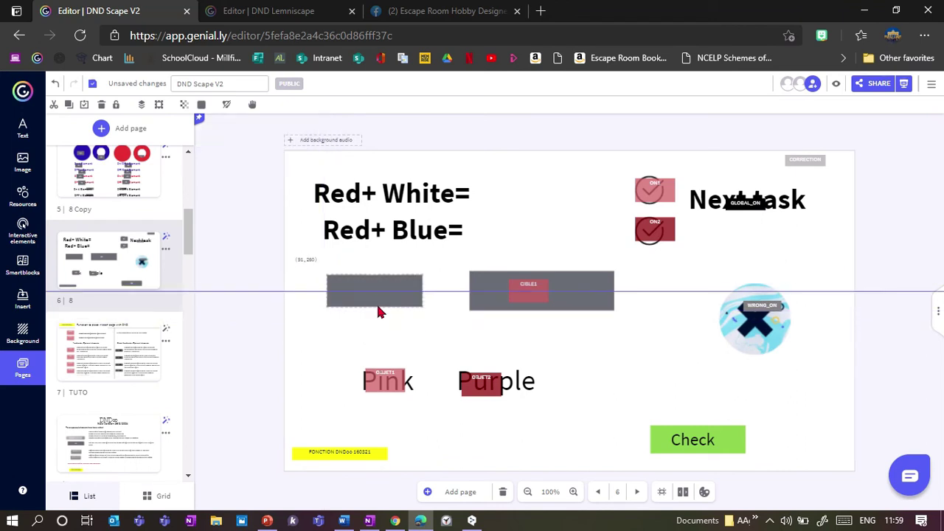
Step: Colour the smaller answer rectangle red and the larger one yellow
{"action": "left_click", "coordinate": [201, 105]}
{"action": "left_click", "coordinate": [208, 186]}
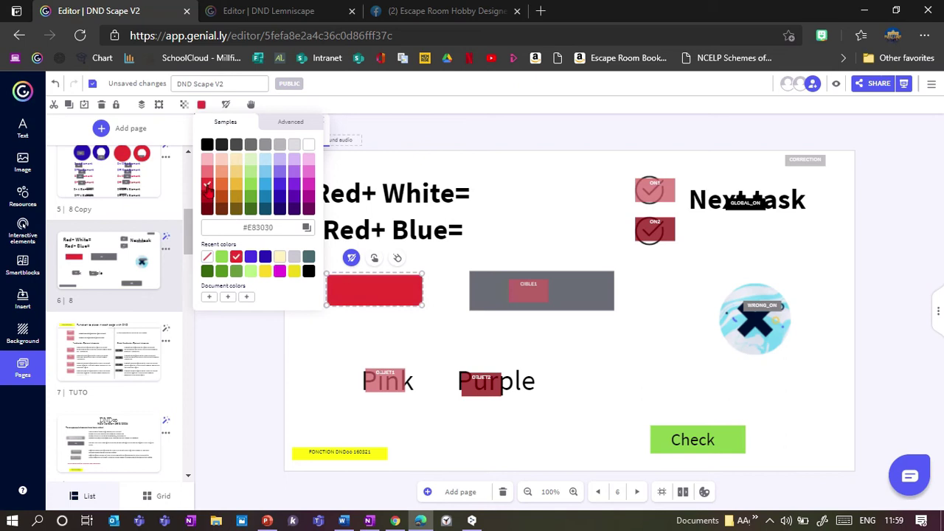
{"action": "left_click", "coordinate": [481, 299]}
{"action": "left_click", "coordinate": [201, 105]}
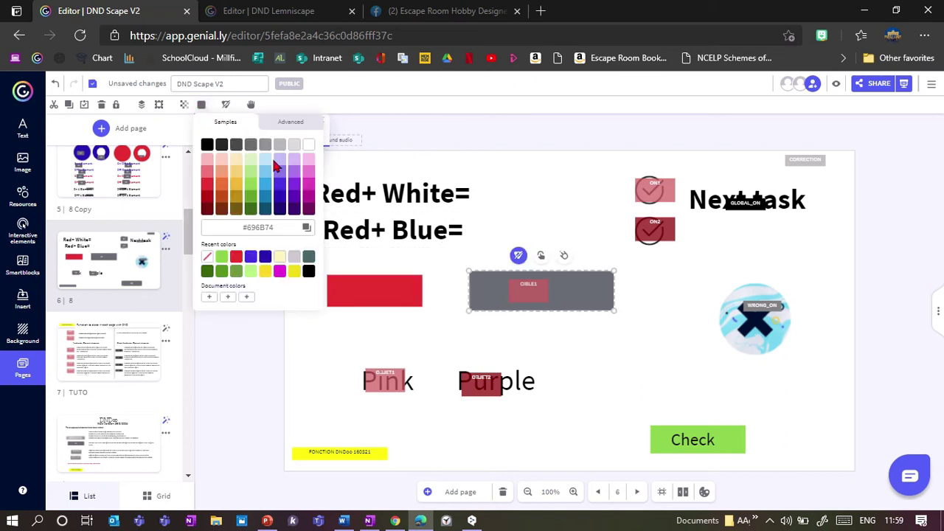
{"action": "left_click", "coordinate": [279, 273]}
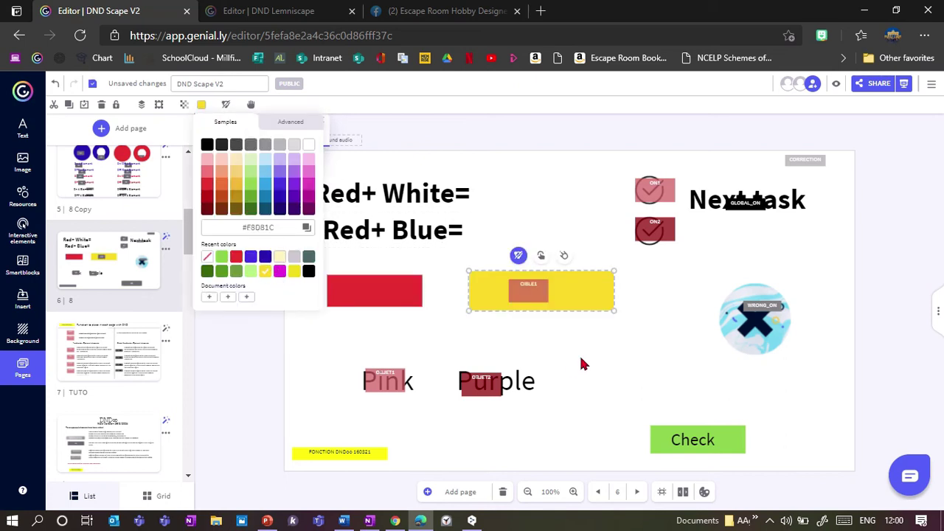
{"action": "left_click", "coordinate": [579, 355]}
Step: Ungroup the yellow rectangle from its CIBLE1 block and move the block onto the red rectangle
{"action": "left_click", "coordinate": [521, 290]}
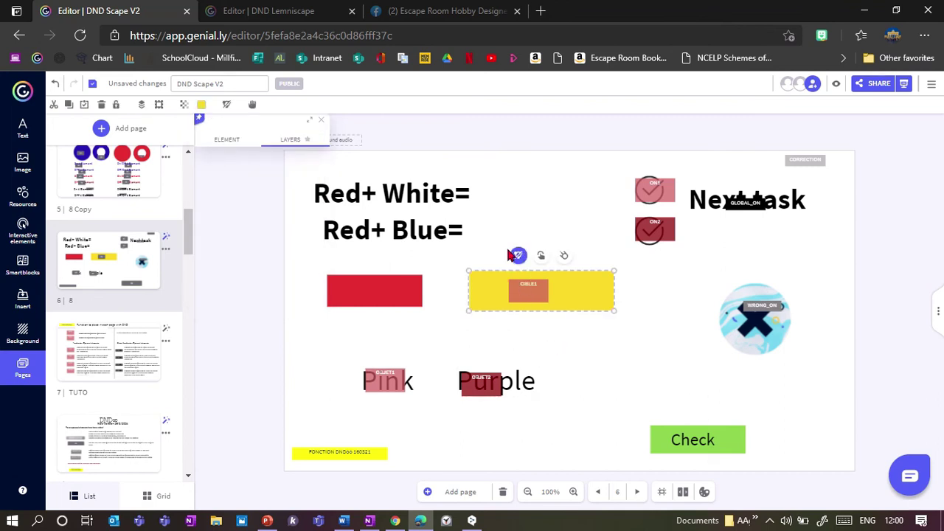
{"action": "left_click", "coordinate": [534, 292]}
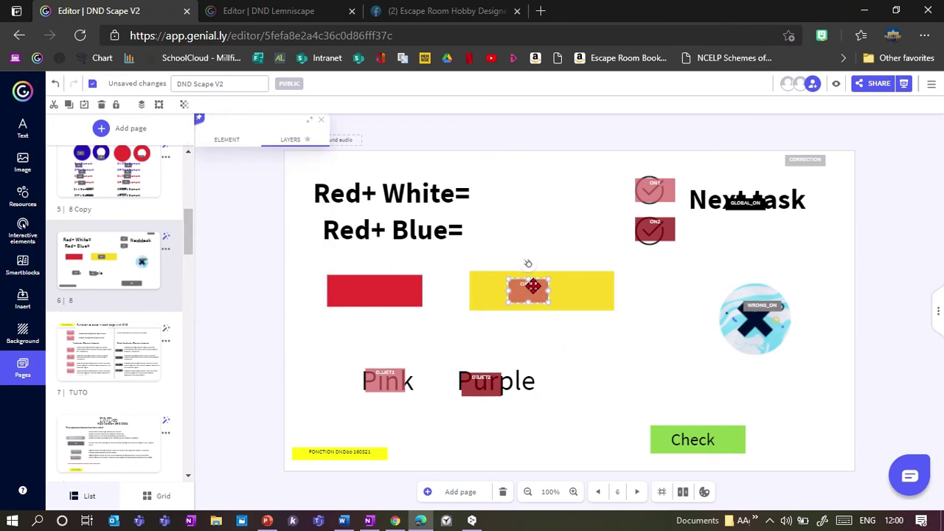
{"action": "left_click_drag", "start_coordinate": [437, 316], "coordinate": [354, 289]}
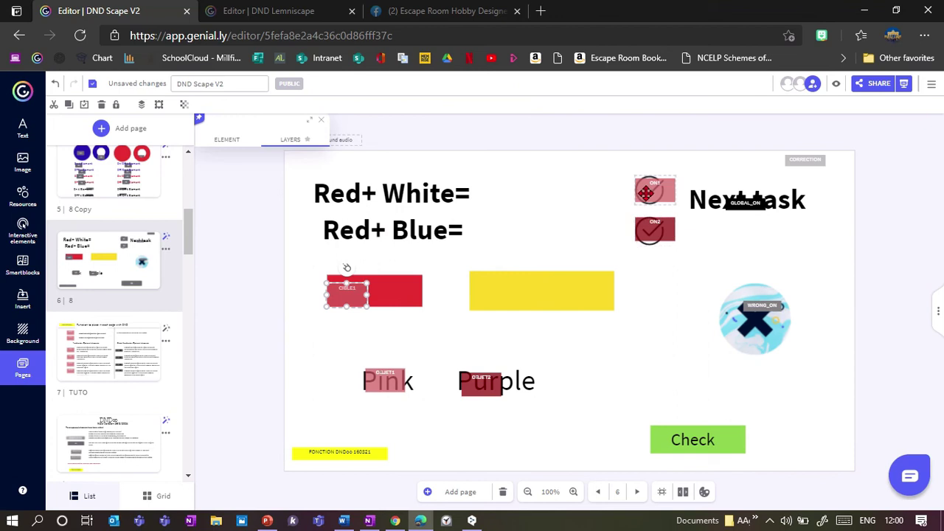
{"action": "left_click", "coordinate": [649, 195]}
{"action": "left_click_drag", "start_coordinate": [496, 292], "coordinate": [404, 301]}
Step: Ungroup the red rectangle, send it to the back, set CIBLE2 beside CIBLE1 and group both blocks with the rectangle
{"action": "left_click", "coordinate": [395, 295]}
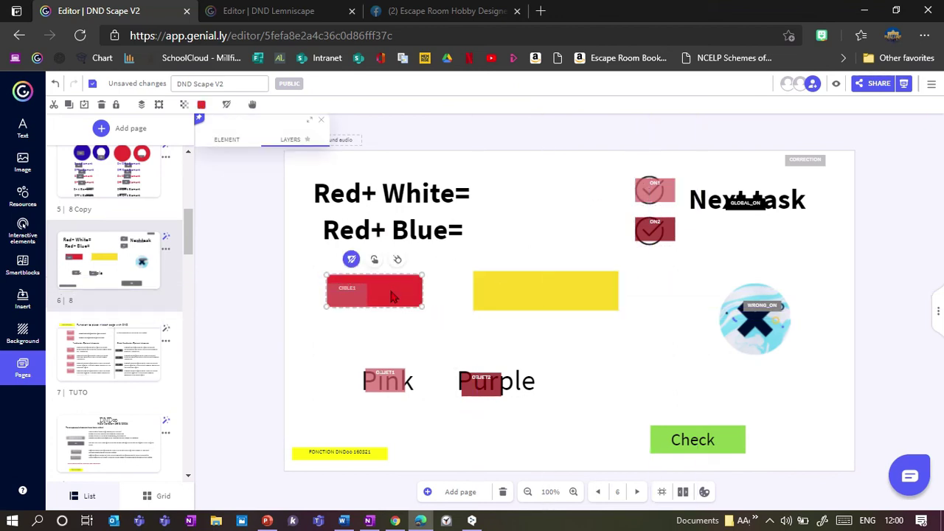
{"action": "left_click", "coordinate": [382, 289]}
{"action": "left_click", "coordinate": [142, 105]}
{"action": "left_click", "coordinate": [194, 129]}
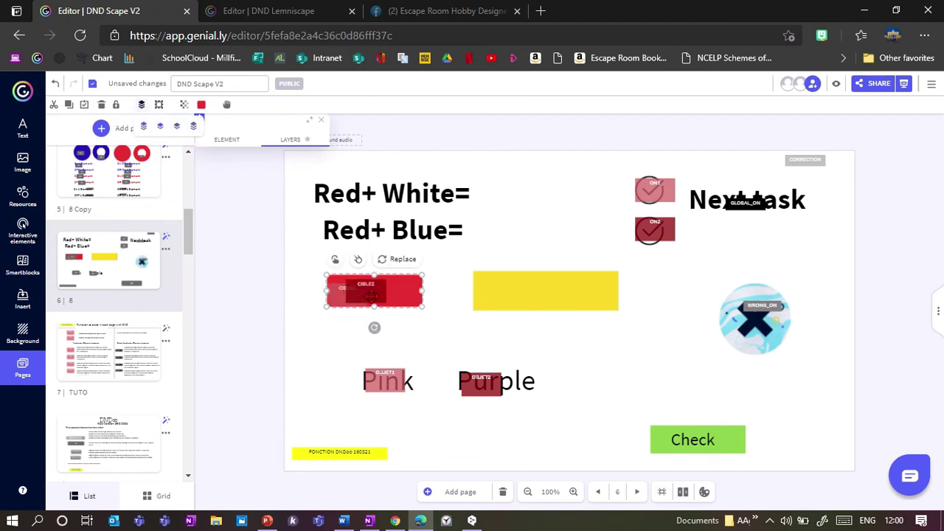
{"action": "left_click_drag", "start_coordinate": [369, 293], "coordinate": [398, 290]}
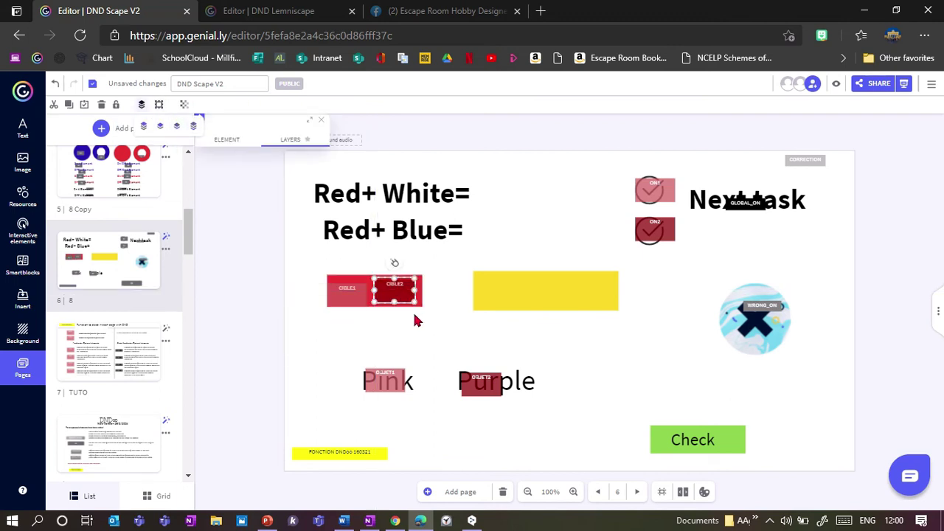
{"action": "left_click", "coordinate": [372, 279]}
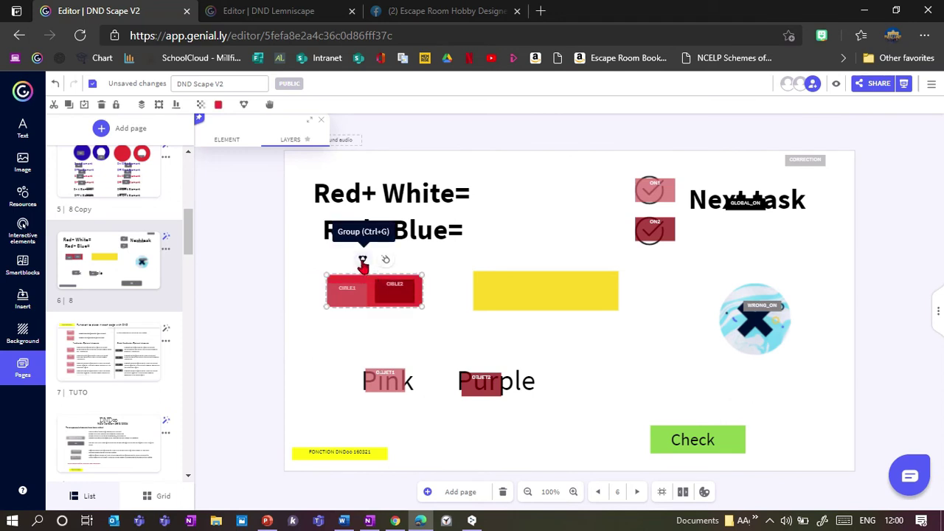
Step: Preview page 6, place "Pink" and "Purple" on the red rectangle, run the check and return to editing
{"action": "left_click", "coordinate": [836, 85]}
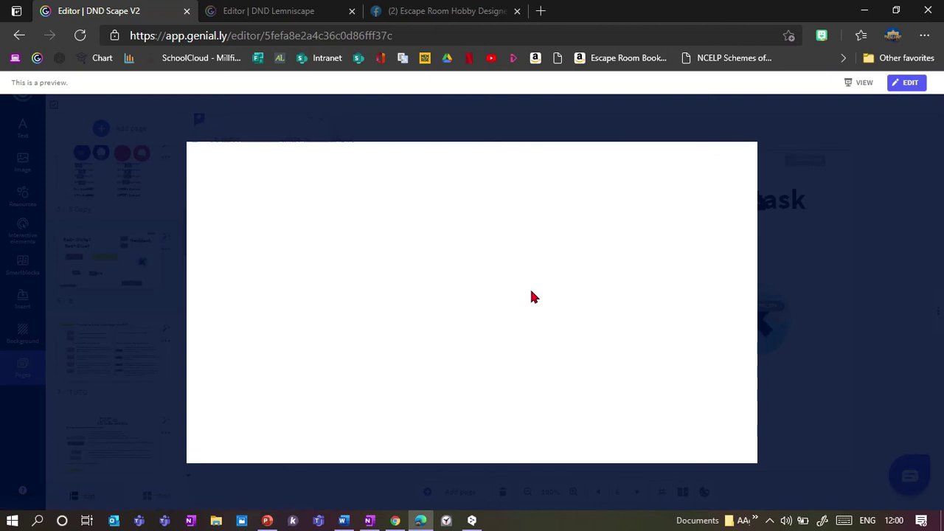
{"action": "left_click_drag", "start_coordinate": [295, 379], "coordinate": [279, 287]}
{"action": "left_click_drag", "start_coordinate": [399, 375], "coordinate": [281, 299]}
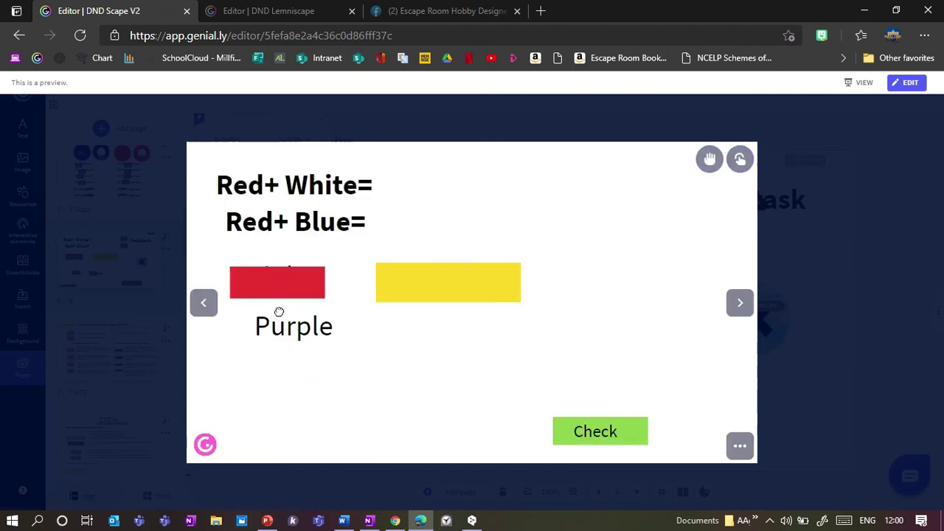
{"action": "left_click", "coordinate": [600, 436]}
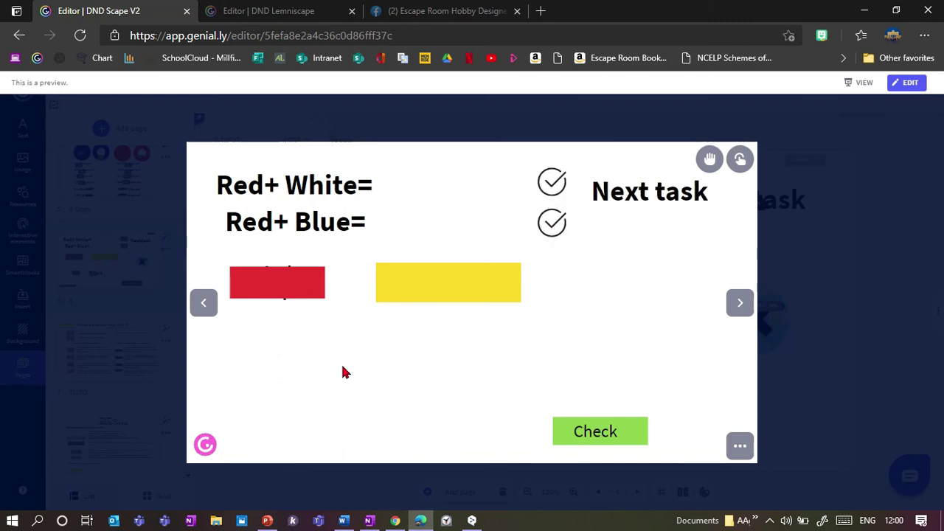
{"action": "left_click", "coordinate": [832, 347]}
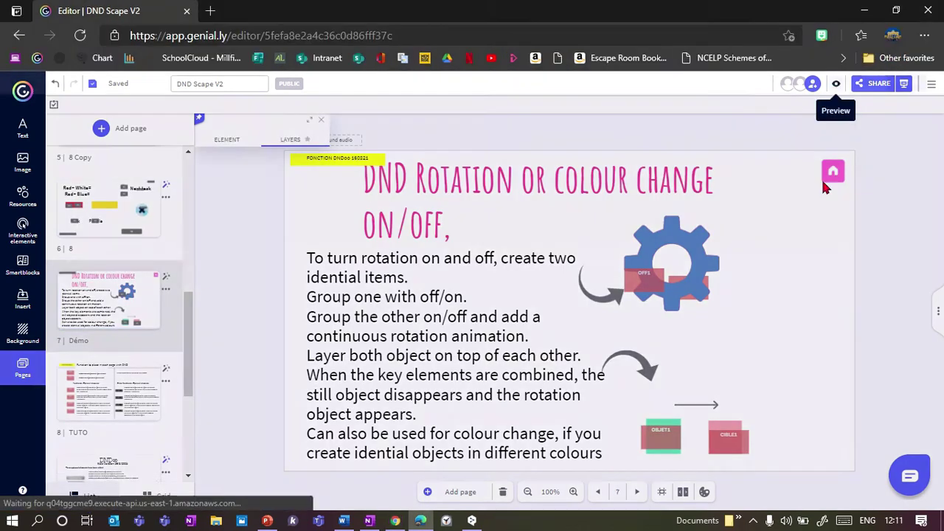
Step: Preview page 7, place the green square on the pink square, reload the page, repeat the test and return to editing
{"action": "left_click", "coordinate": [836, 83]}
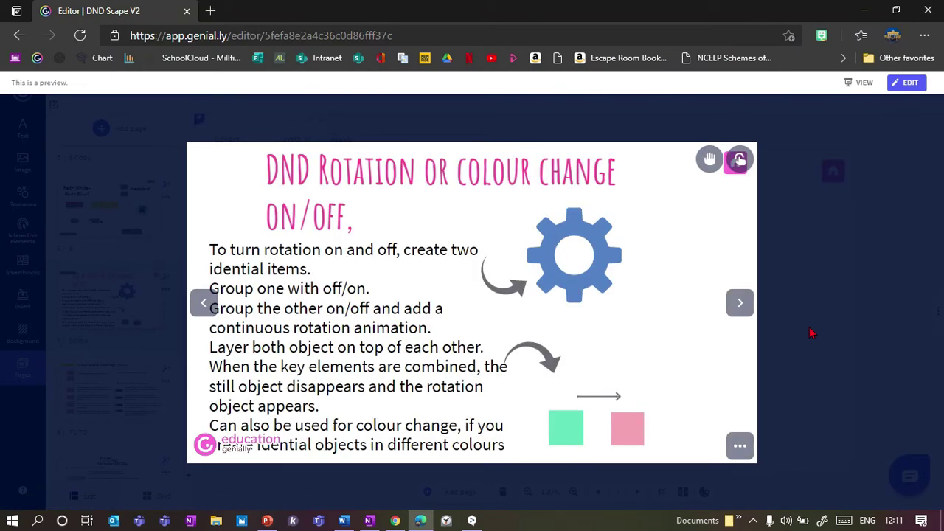
{"action": "left_click_drag", "start_coordinate": [561, 439], "coordinate": [584, 431]}
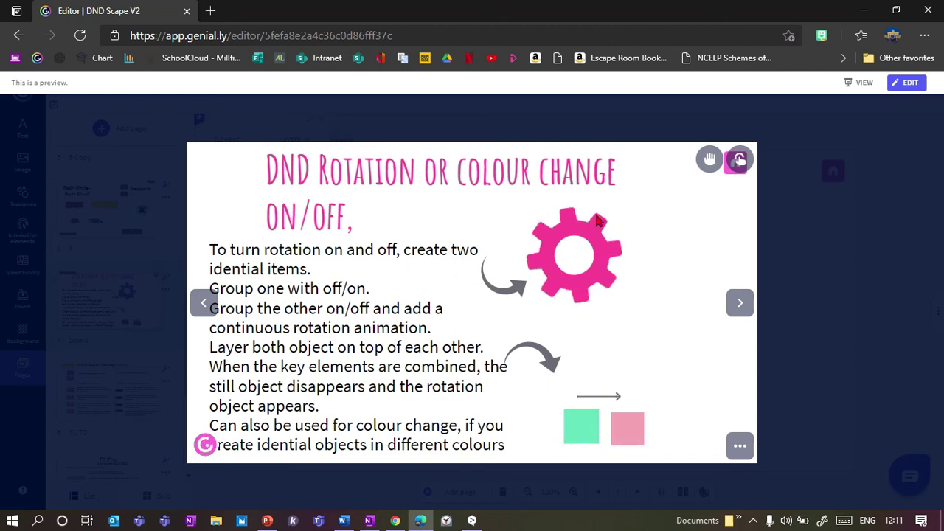
{"action": "left_click", "coordinate": [206, 305]}
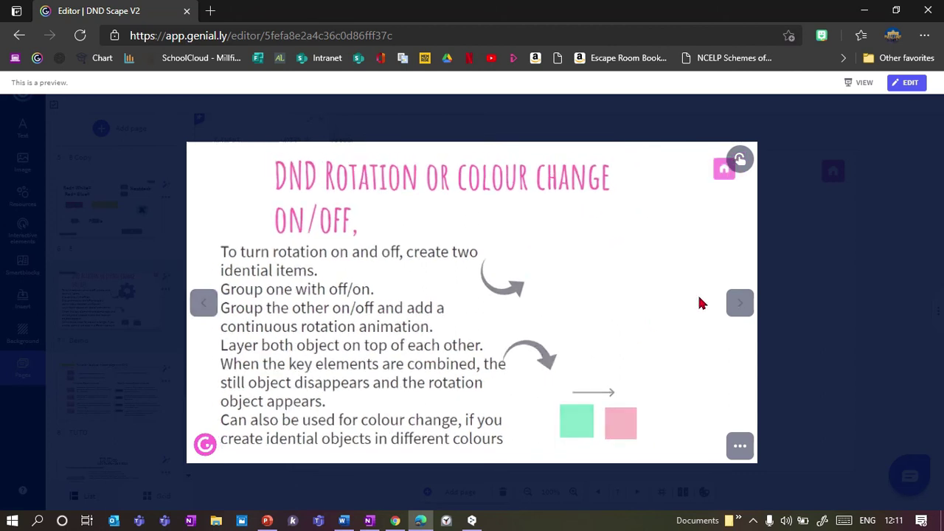
{"action": "left_click", "coordinate": [738, 307]}
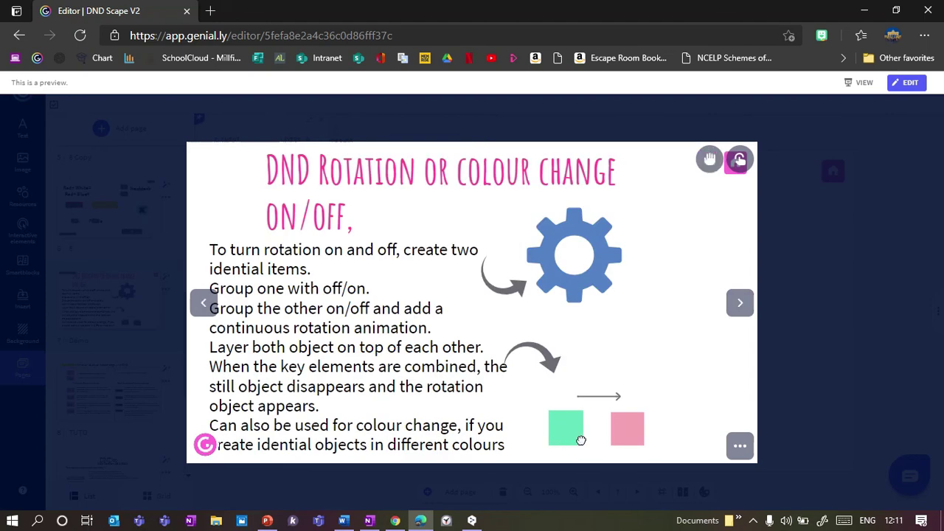
{"action": "left_click_drag", "start_coordinate": [581, 440], "coordinate": [638, 441]}
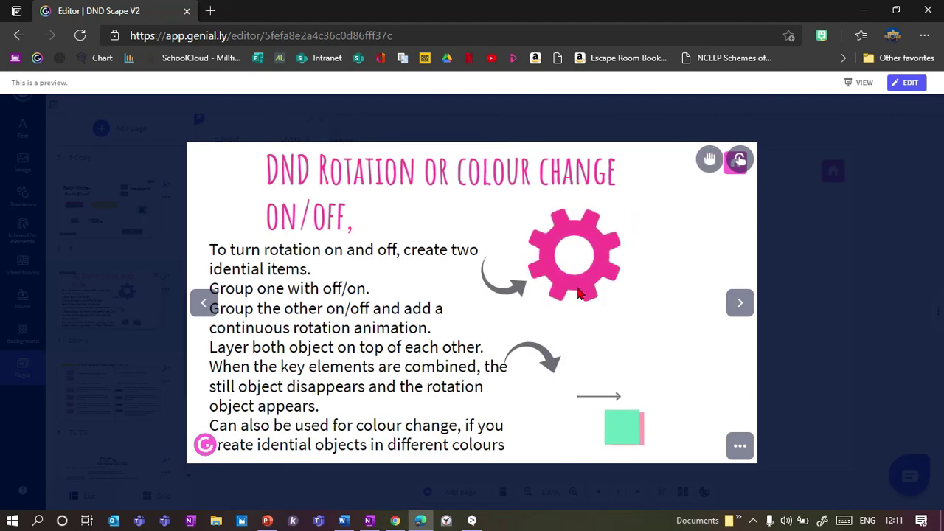
{"action": "key", "text": "Escape"}
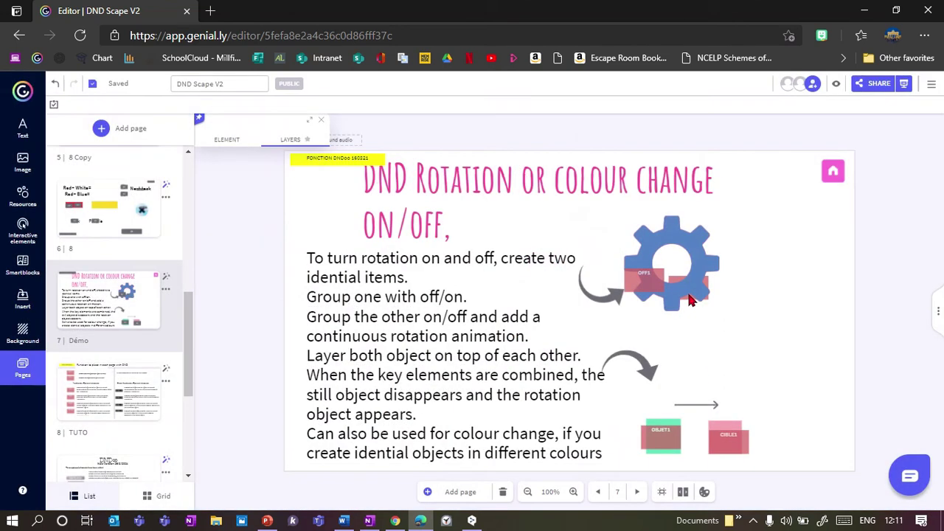
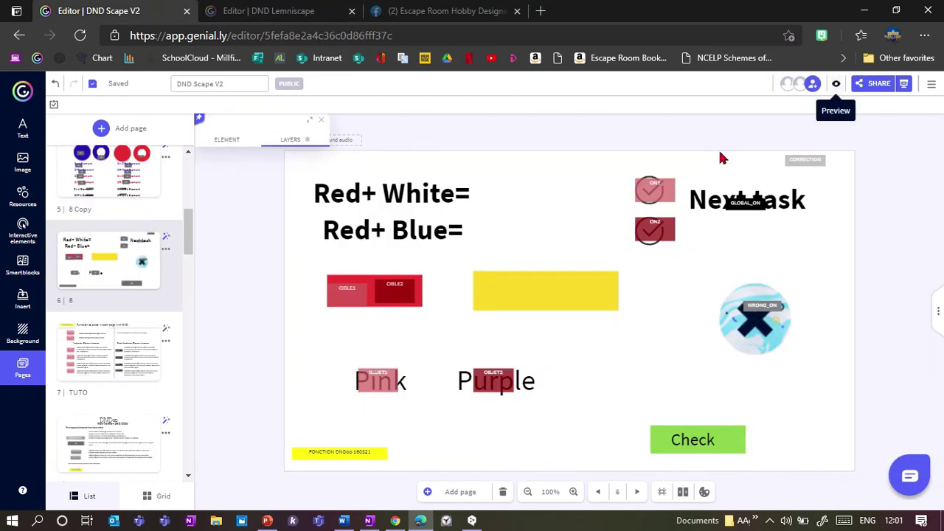
Step: Preview page 6, return to editing and check how the ON2 block sits on its tick
{"action": "left_click", "coordinate": [836, 87]}
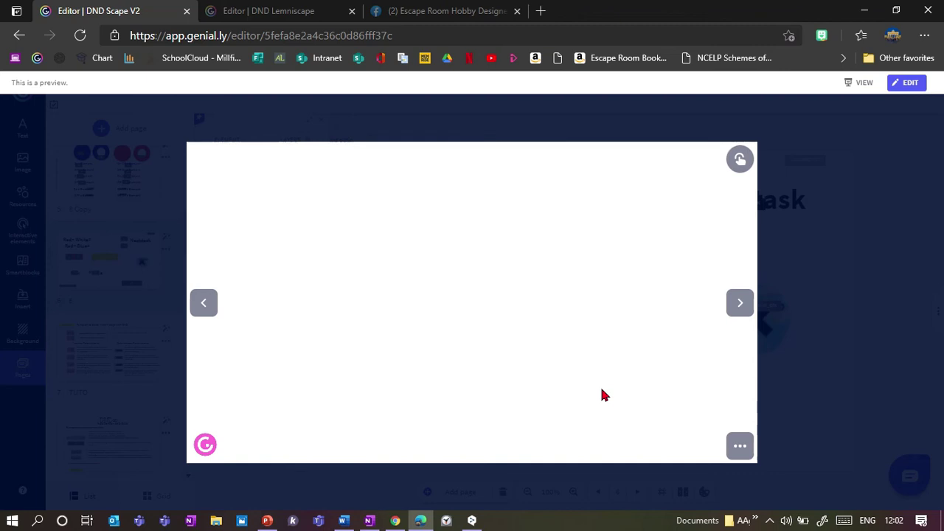
{"action": "left_click", "coordinate": [797, 337]}
{"action": "left_click", "coordinate": [656, 231]}
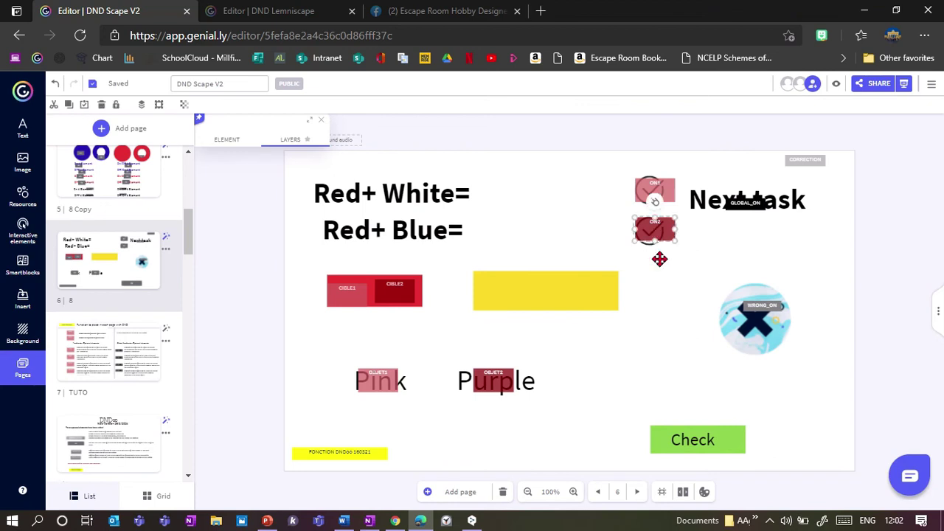
{"action": "left_click", "coordinate": [624, 198]}
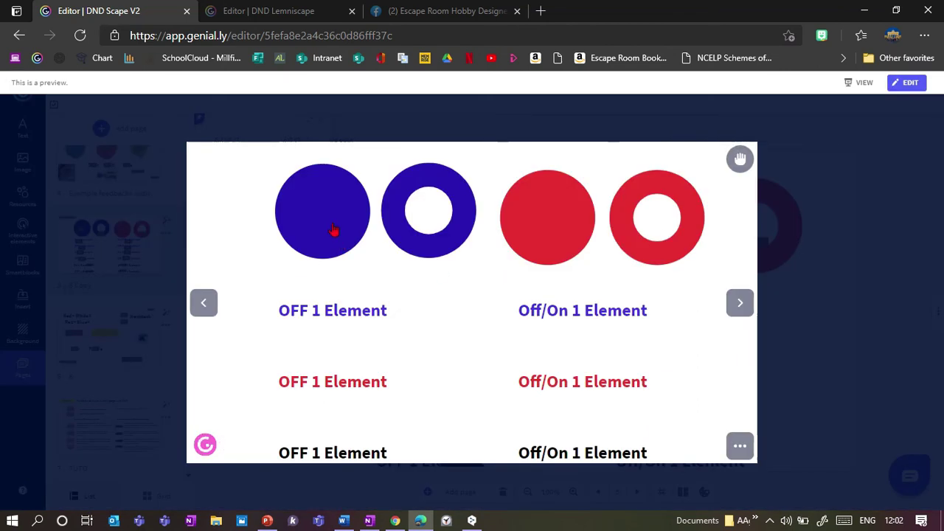
Step: Make the solid blue circle on page 5 draggable in view mode and test moving it in the preview
{"action": "left_click", "coordinate": [790, 280]}
{"action": "left_click", "coordinate": [434, 242]}
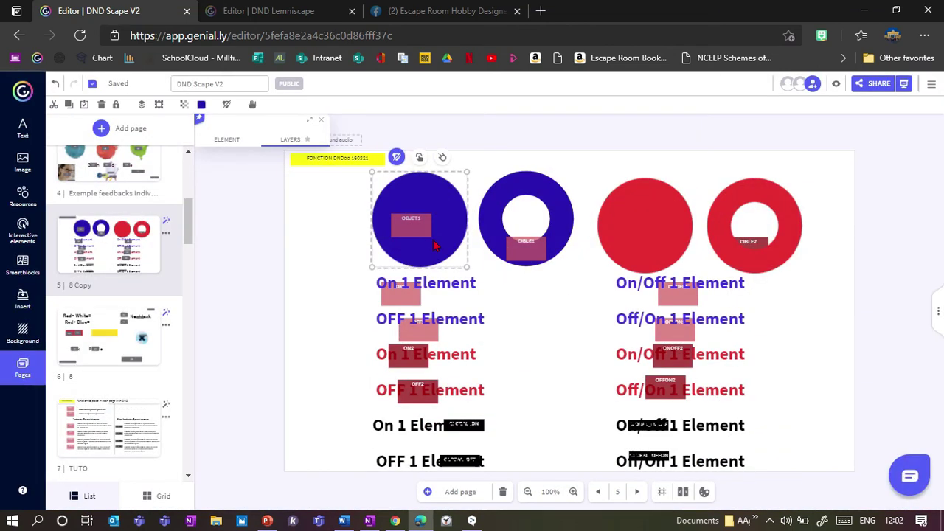
{"action": "left_click", "coordinate": [253, 104]}
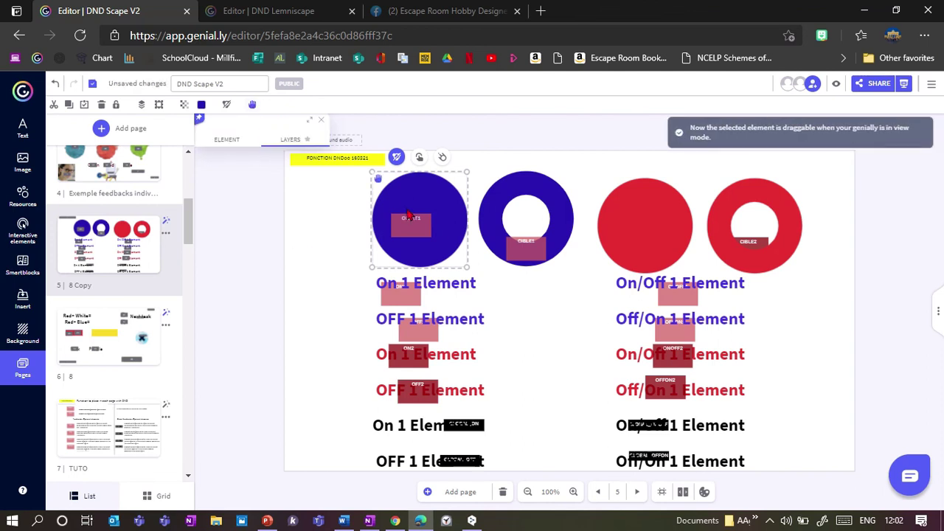
{"action": "left_click", "coordinate": [836, 84]}
{"action": "mouse_move", "coordinate": [327, 219]}
{"action": "left_mouse_down"}
{"action": "mouse_move", "coordinate": [430, 219]}
{"action": "mouse_move", "coordinate": [330, 223]}
{"action": "left_mouse_up"}
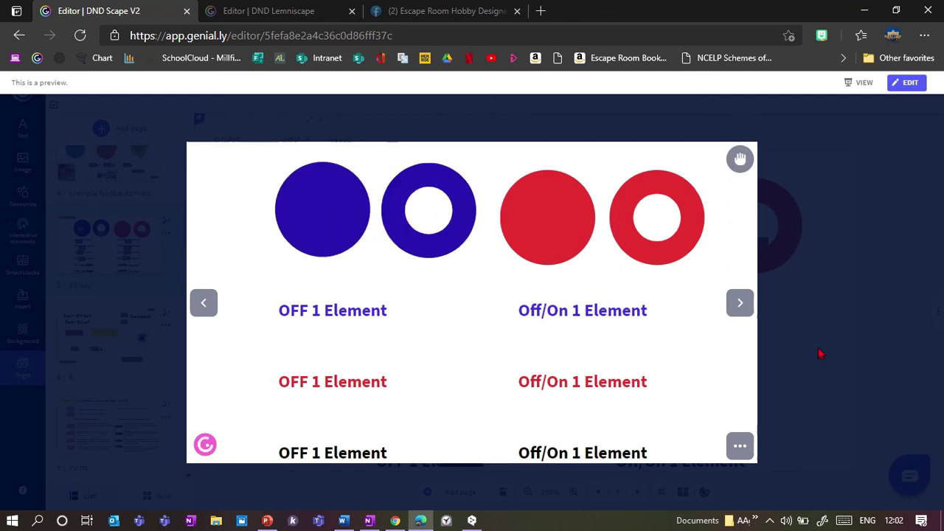
{"action": "left_click", "coordinate": [822, 355]}
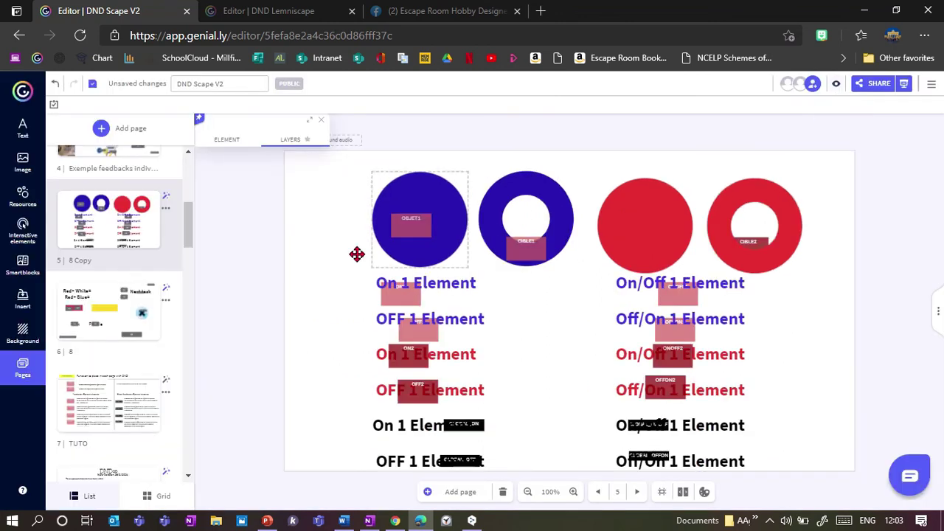
Step: Preview page 5 without its function block, copy the FONCTION DNDoo 160321 block from page 6 onto it above the circles, and preview again
{"action": "left_click", "coordinate": [836, 85]}
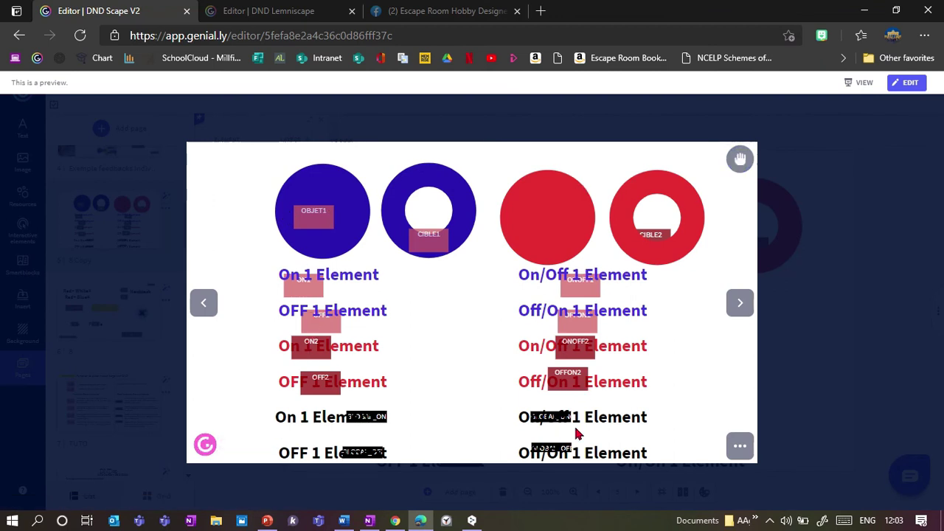
{"action": "key", "text": "Escape"}
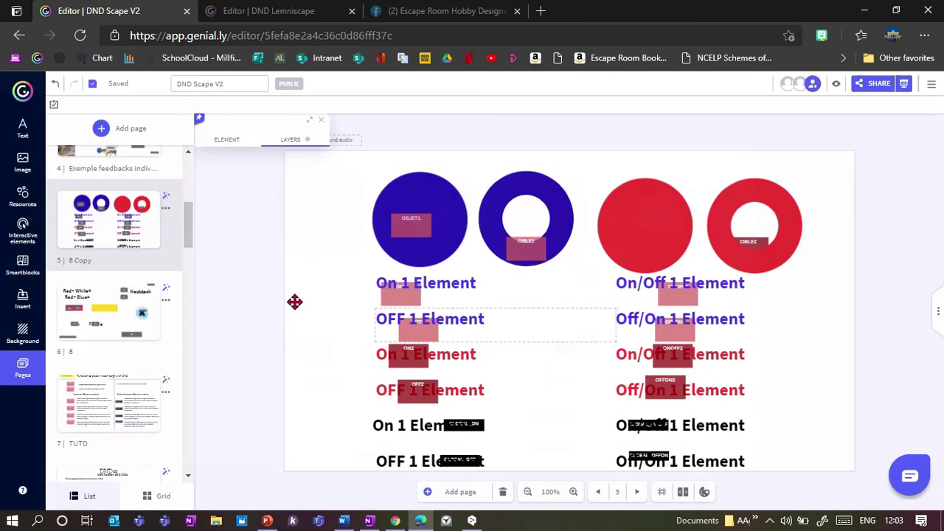
{"action": "left_click", "coordinate": [104, 322]}
{"action": "left_click", "coordinate": [365, 452]}
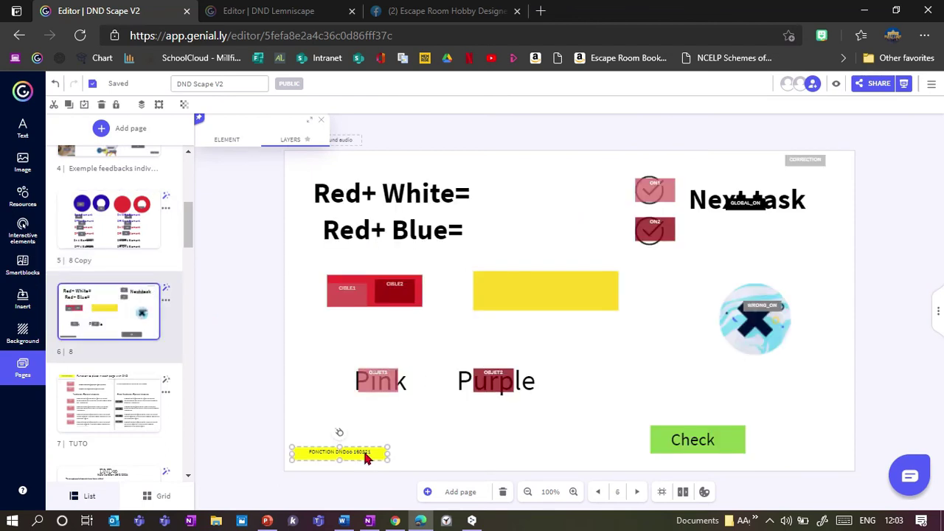
{"action": "left_click", "coordinate": [66, 244]}
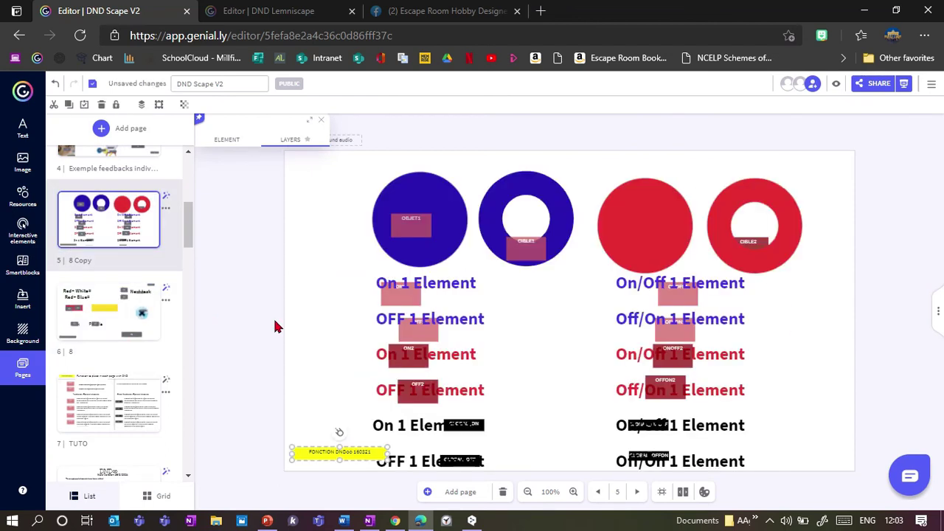
{"action": "left_click_drag", "start_coordinate": [357, 447], "coordinate": [361, 158]}
{"action": "left_click", "coordinate": [836, 83]}
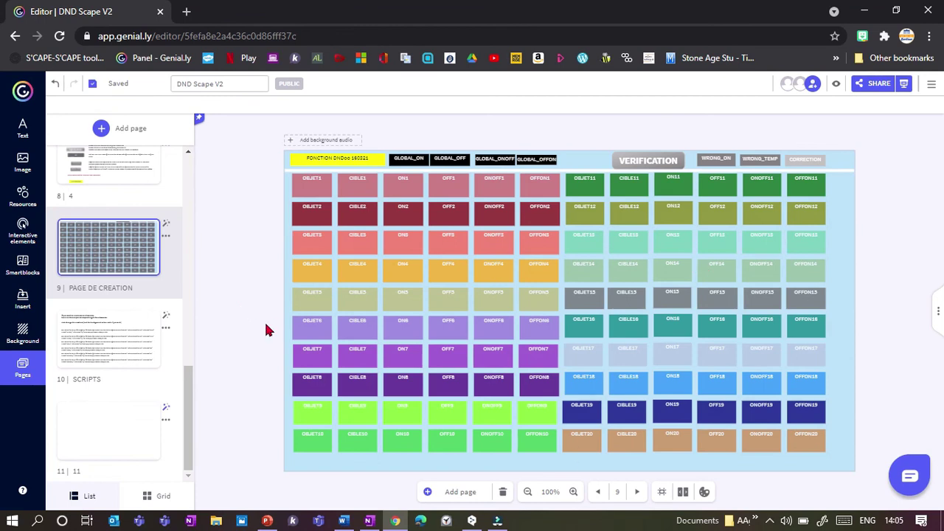
Step: Examine the numbered blocks on page 9, PAGE DE CREATION, and the scripts for additional elements on page 10, SCRIPTS
{"action": "left_click", "coordinate": [100, 351]}
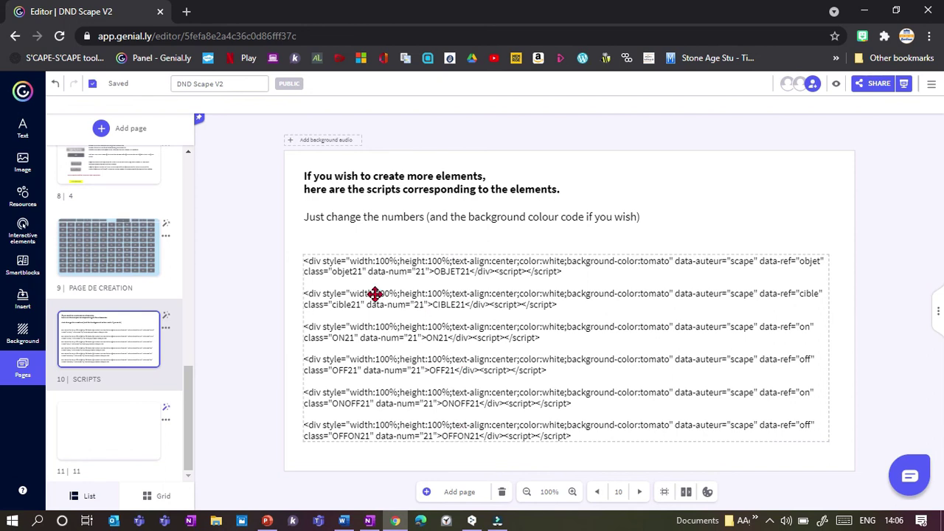
{"action": "left_click", "coordinate": [93, 267]}
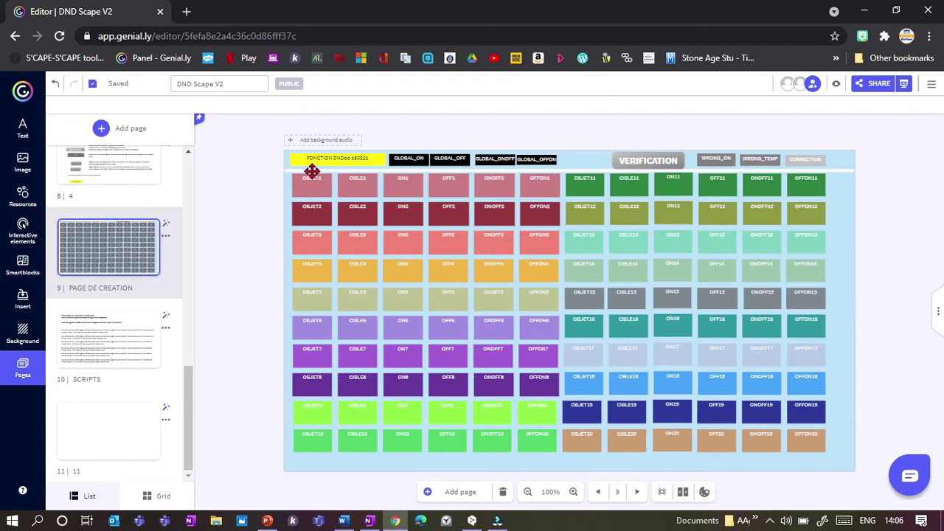
{"action": "scroll", "coordinate": [314, 189], "scroll_direction": "up", "scroll_amount": 3}
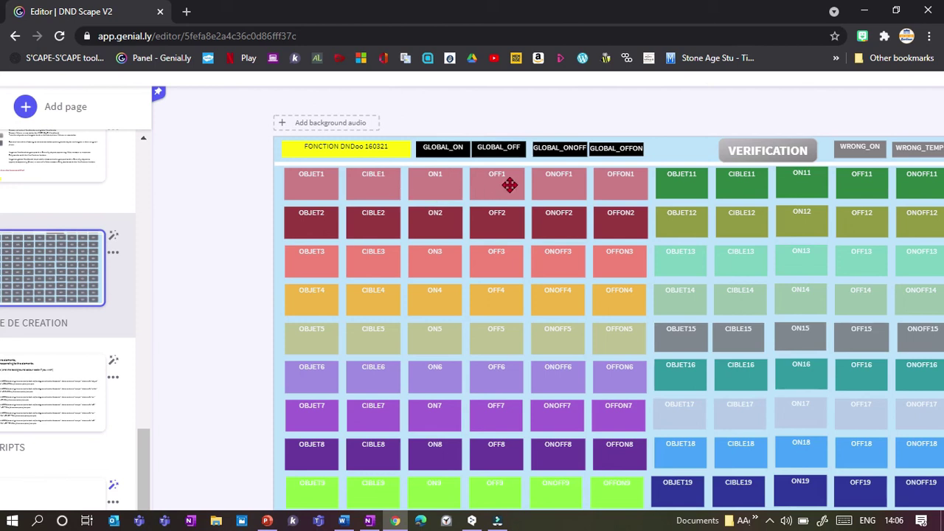
{"action": "scroll", "coordinate": [205, 311], "scroll_direction": "down", "scroll_amount": 3}
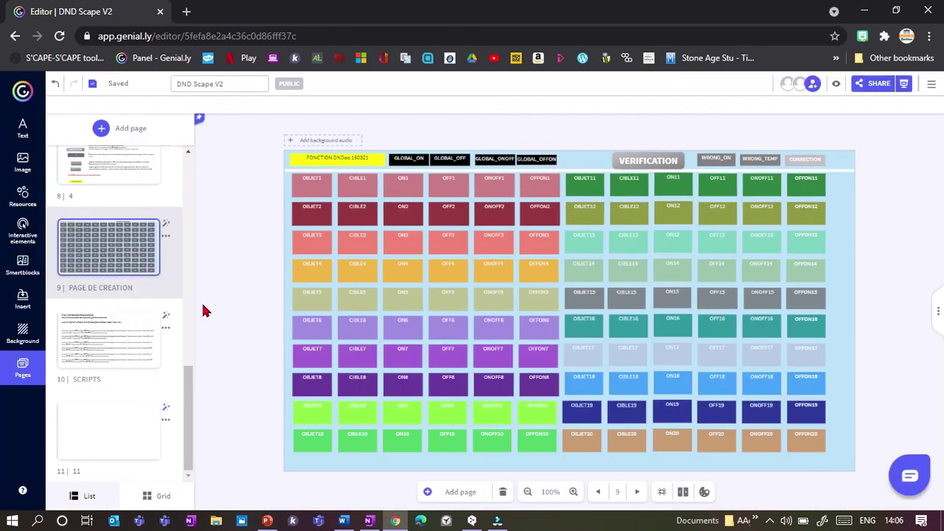
{"action": "left_click", "coordinate": [90, 367]}
{"action": "scroll", "coordinate": [427, 231], "scroll_direction": "up", "scroll_amount": 5}
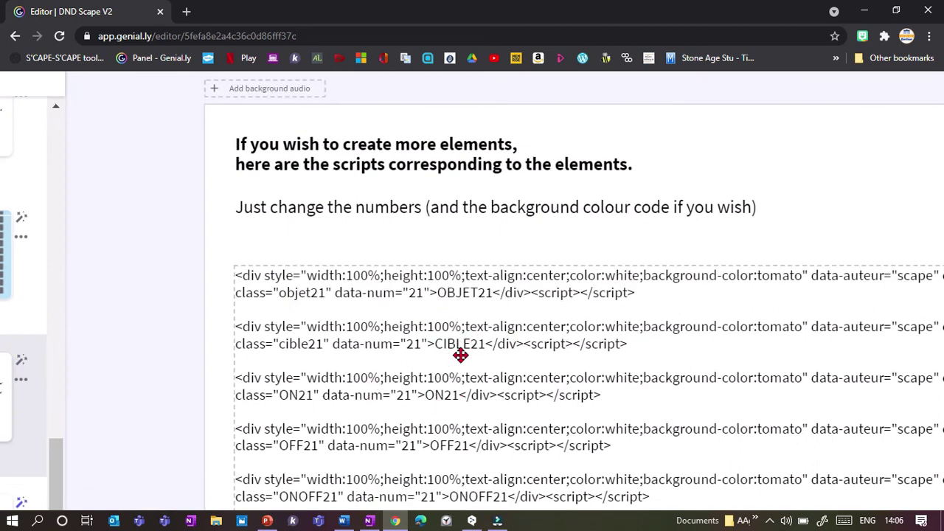
{"action": "scroll", "coordinate": [461, 356], "scroll_direction": "down", "scroll_amount": 5}
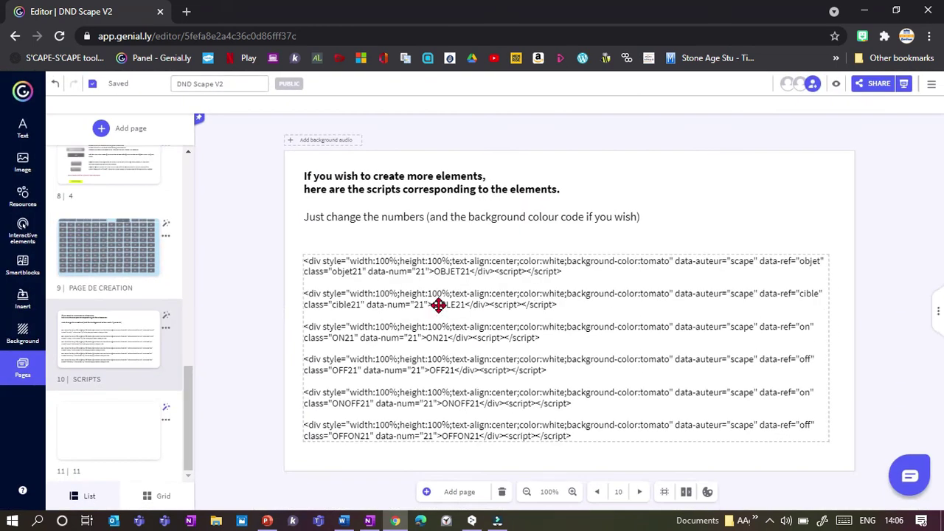
Step: Select the complete OBJET21 script on page 10 for copying
{"action": "left_click", "coordinate": [440, 272]}
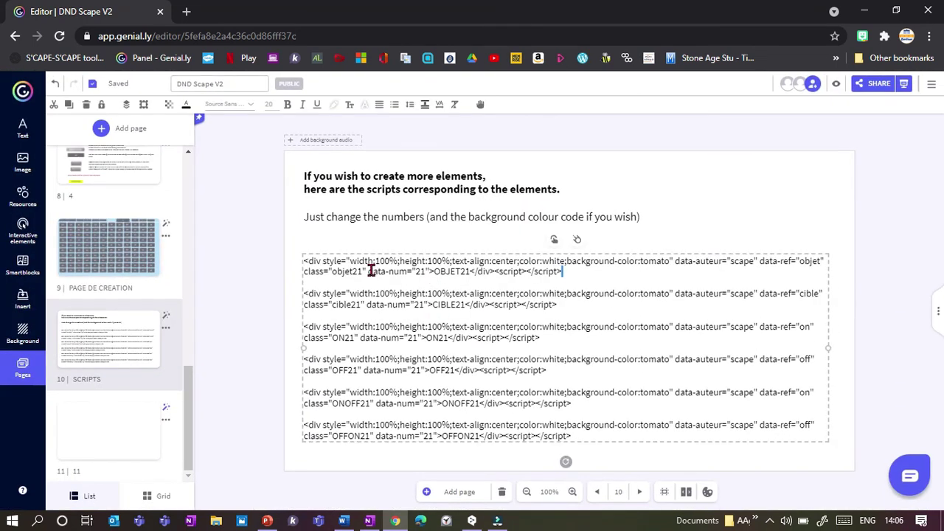
{"action": "left_click", "coordinate": [298, 261], "text": "shift"}
{"action": "left_click", "coordinate": [298, 262]}
{"action": "left_click", "coordinate": [566, 272]}
{"action": "left_click_drag", "start_coordinate": [565, 272], "coordinate": [300, 258]}
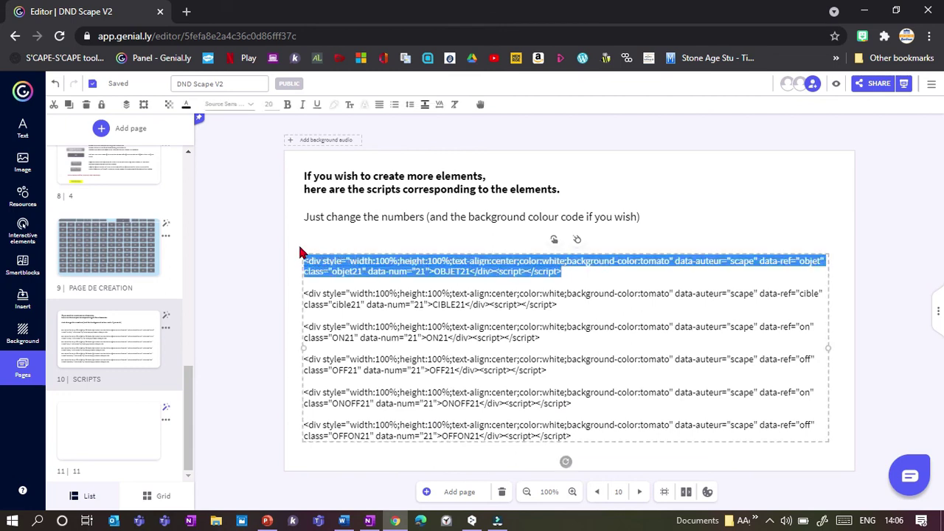
Step: Insert the OBJET21 script as external content on page 11, then move the block to the slide's upper left and shrink it to under half its width
{"action": "left_click", "coordinate": [102, 431]}
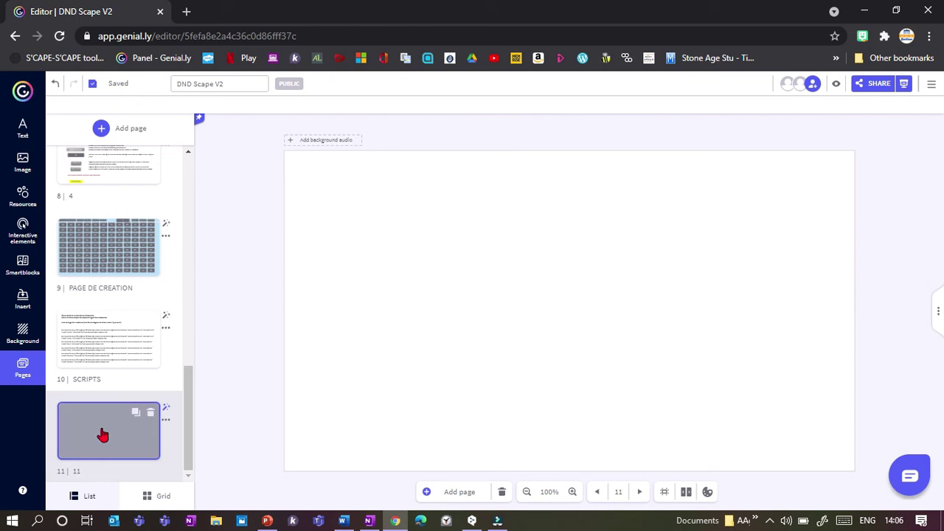
{"action": "left_click", "coordinate": [22, 301]}
{"action": "scroll", "coordinate": [142, 236], "scroll_direction": "down", "scroll_amount": 2}
{"action": "key", "text": "ctrl+a"}
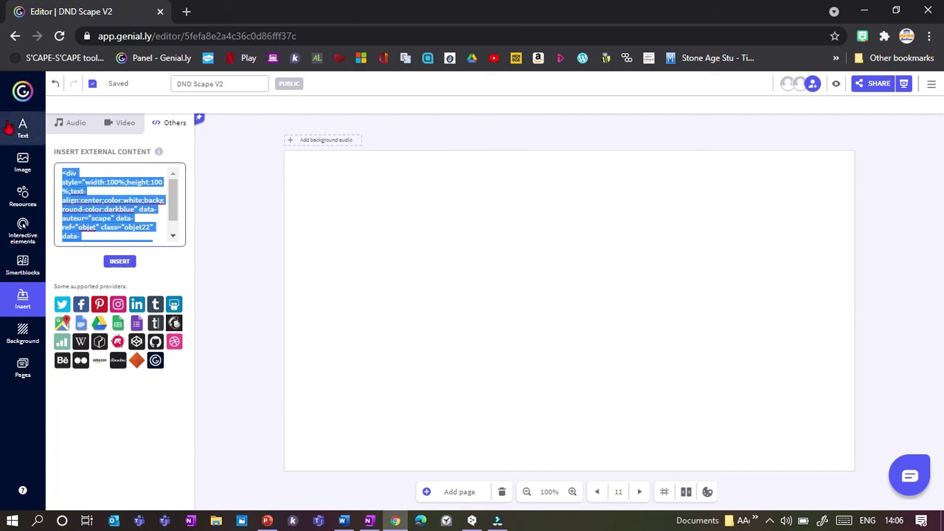
{"action": "key", "text": "ctrl+v"}
{"action": "left_click", "coordinate": [121, 260]}
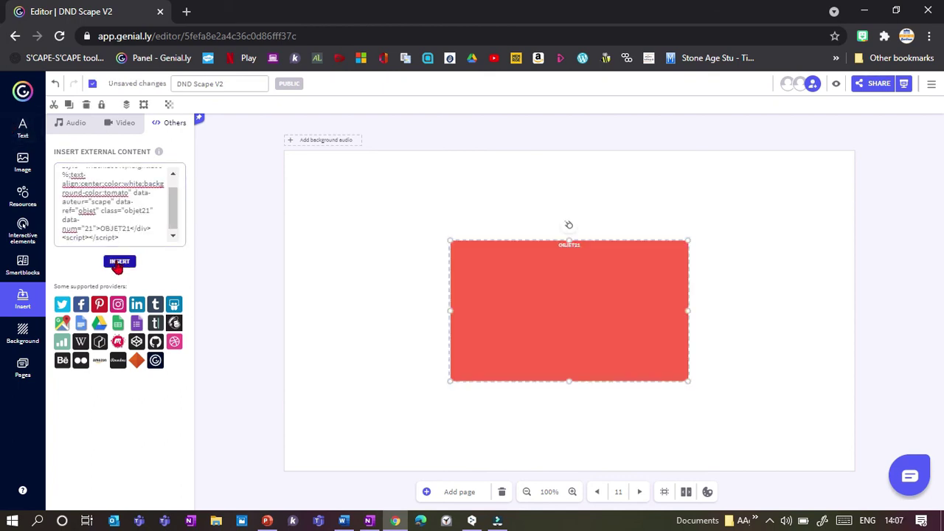
{"action": "left_click_drag", "start_coordinate": [506, 330], "coordinate": [388, 266]}
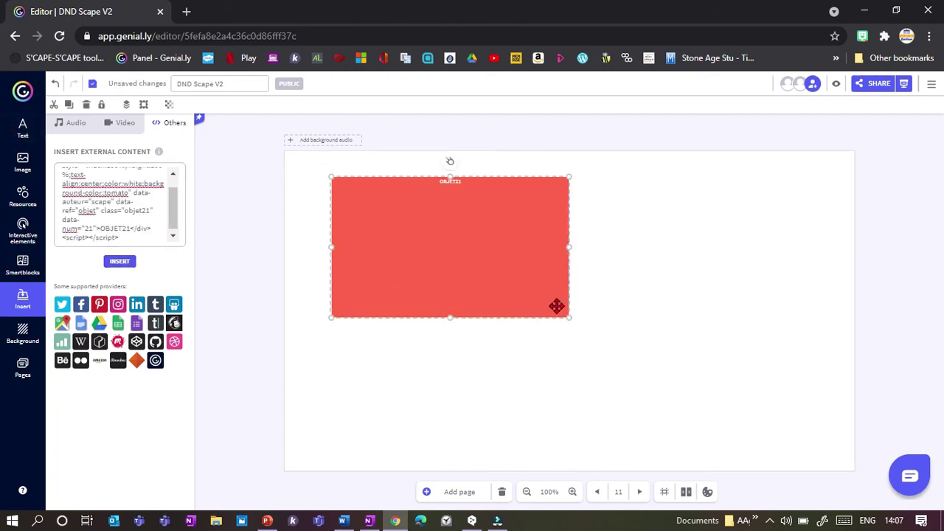
{"action": "left_click_drag", "start_coordinate": [565, 318], "coordinate": [438, 240]}
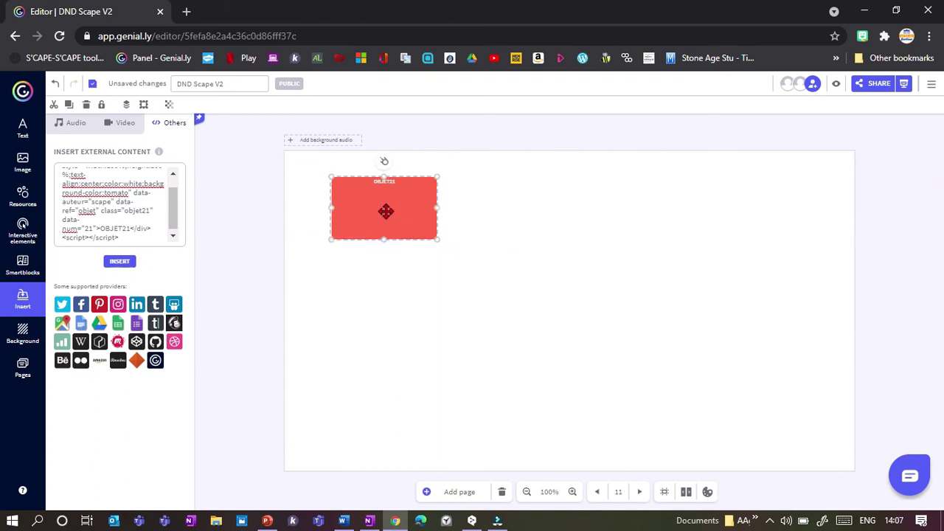
Step: Change the background colour in the OBJET21 external content script from tomato to darkblue
{"action": "left_click_drag", "start_coordinate": [175, 216], "coordinate": [173, 179]}
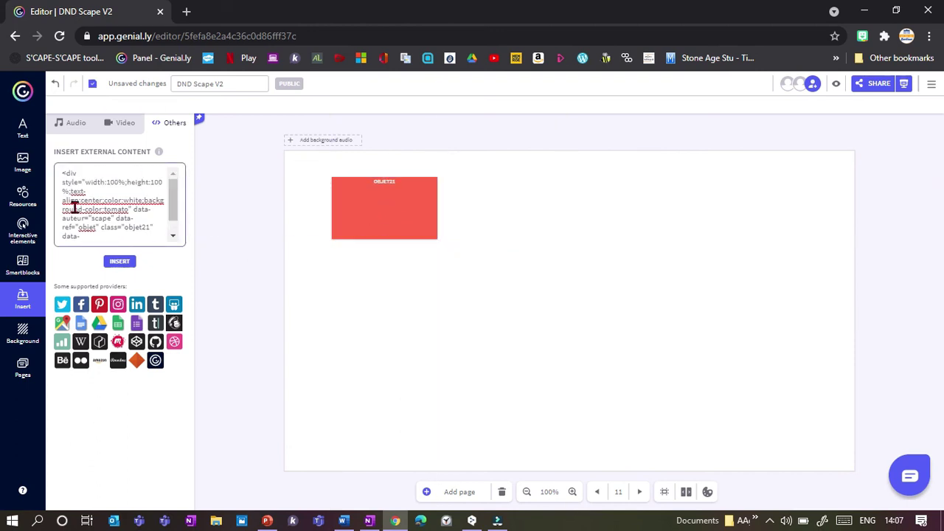
{"action": "scroll", "coordinate": [69, 208], "scroll_direction": "up", "scroll_amount": 5, "text": "ctrl"}
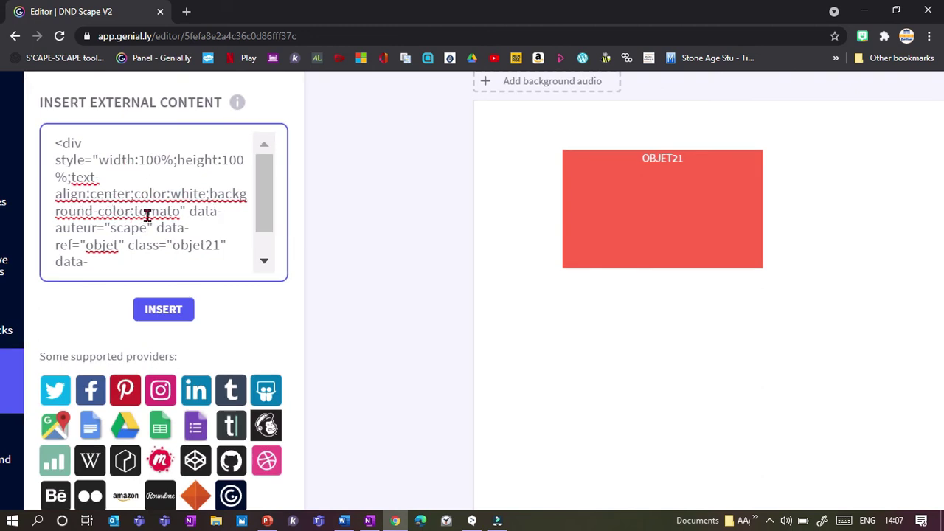
{"action": "left_click_drag", "start_coordinate": [180, 211], "coordinate": [134, 211]}
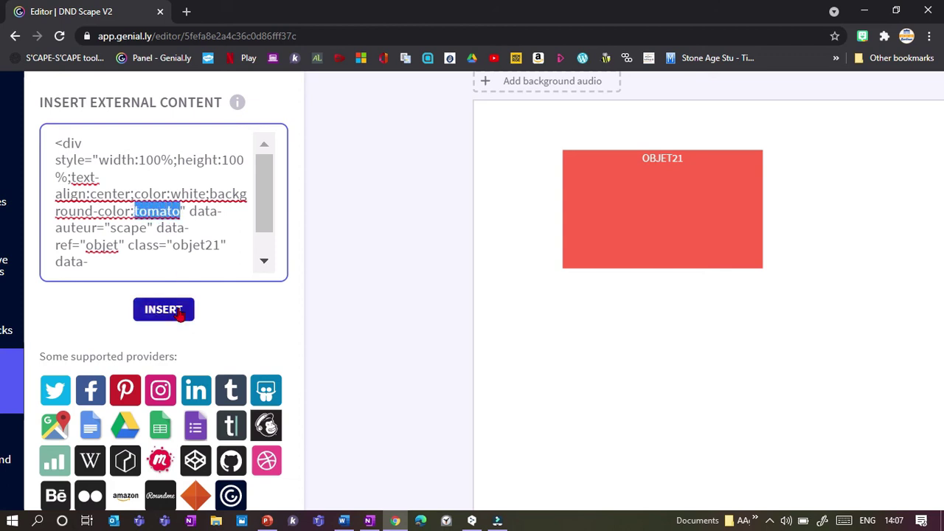
{"action": "type", "text": "b"}
{"action": "key", "text": "BackSpace"}
{"action": "type", "text": "dan"}
{"action": "key", "text": "BackSpace"}
{"action": "type", "text": "rk"}
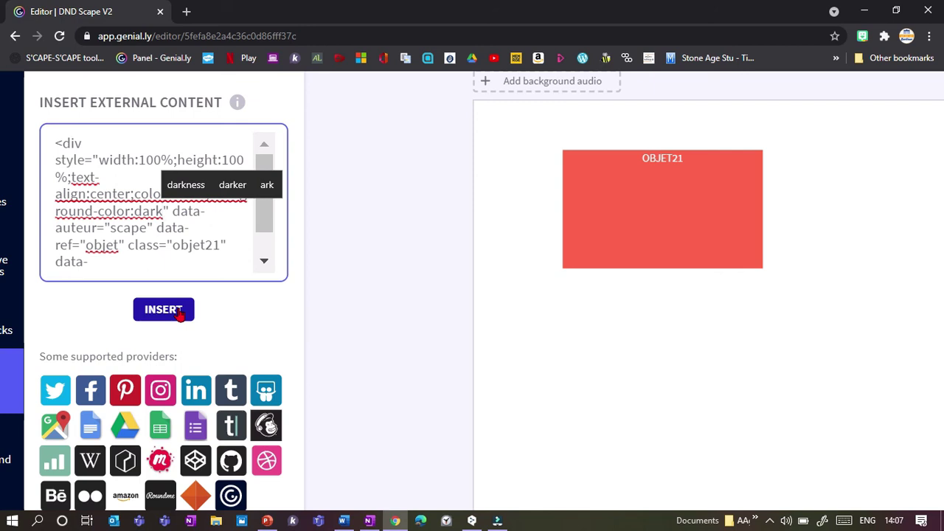
{"action": "type", "text": "blue"}
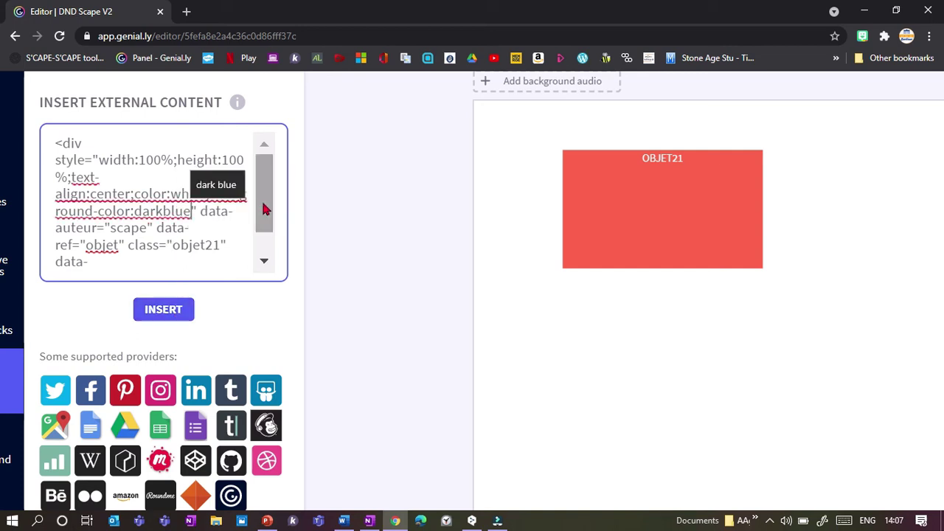
Step: Renumber the script for a new block by setting its class to objet22, data-num to 22 and label to OBJET22
{"action": "left_click_drag", "start_coordinate": [266, 208], "coordinate": [270, 249]}
{"action": "left_click", "coordinate": [221, 212]}
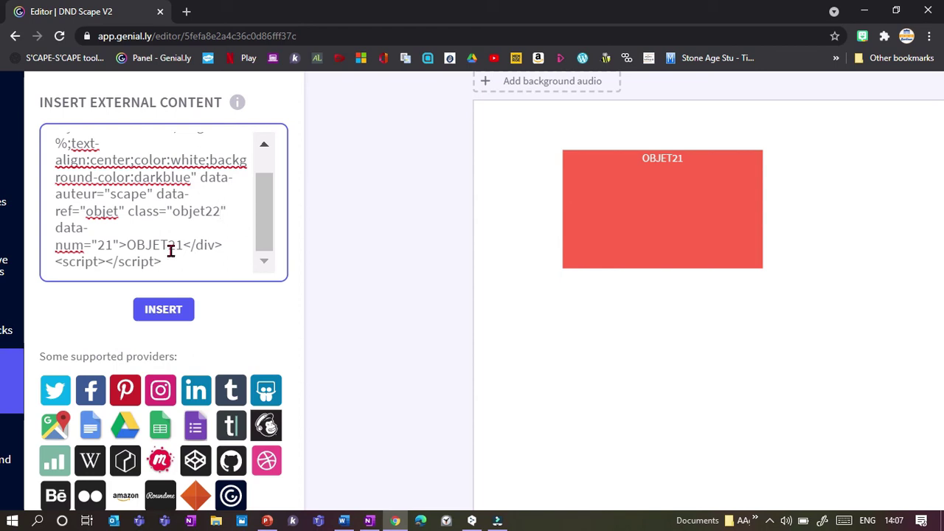
{"action": "key", "text": "BackSpace"}
{"action": "type", "text": "2"}
{"action": "key", "text": "BackSpace"}
{"action": "type", "text": "2"}
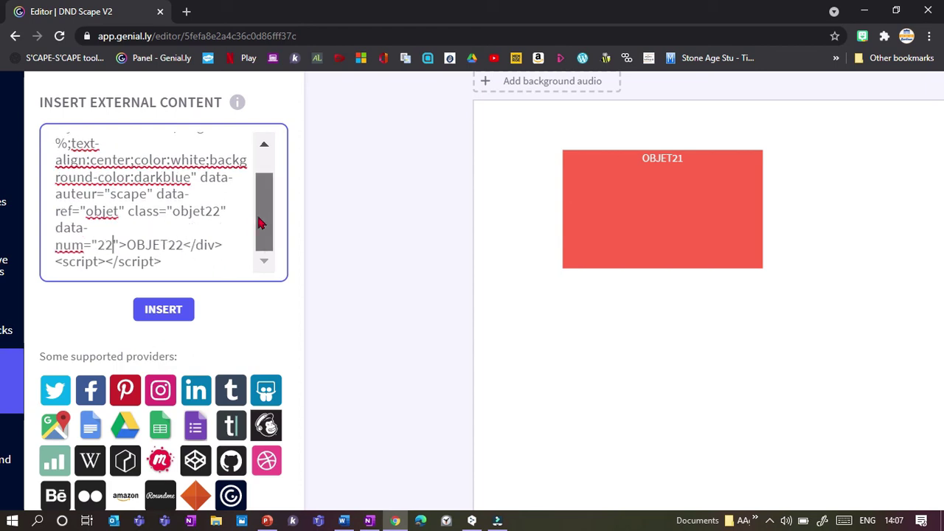
Step: Insert the OBJET22 block on page 11, shrink it to about the size of OBJET21 and place it directly beside that block
{"action": "left_click", "coordinate": [164, 309]}
{"action": "key", "text": "ctrl+0"}
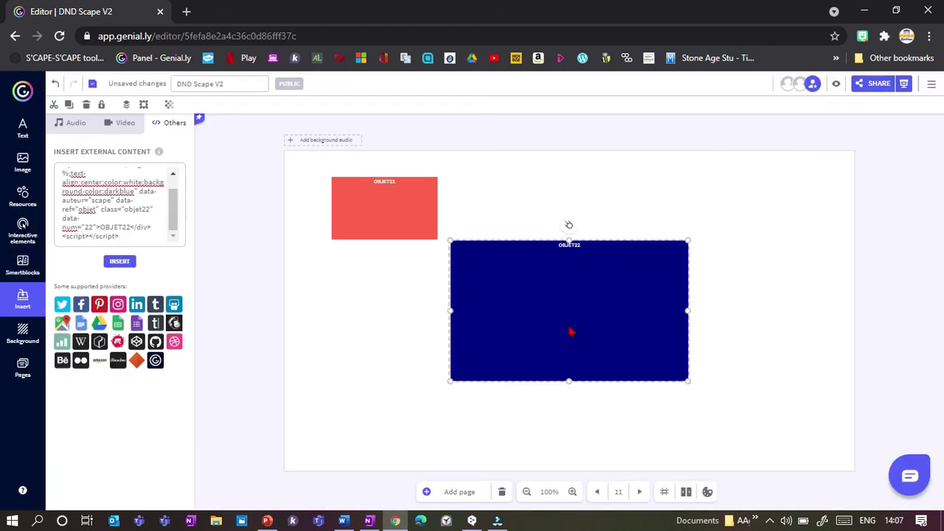
{"action": "left_click_drag", "start_coordinate": [689, 382], "coordinate": [547, 238]}
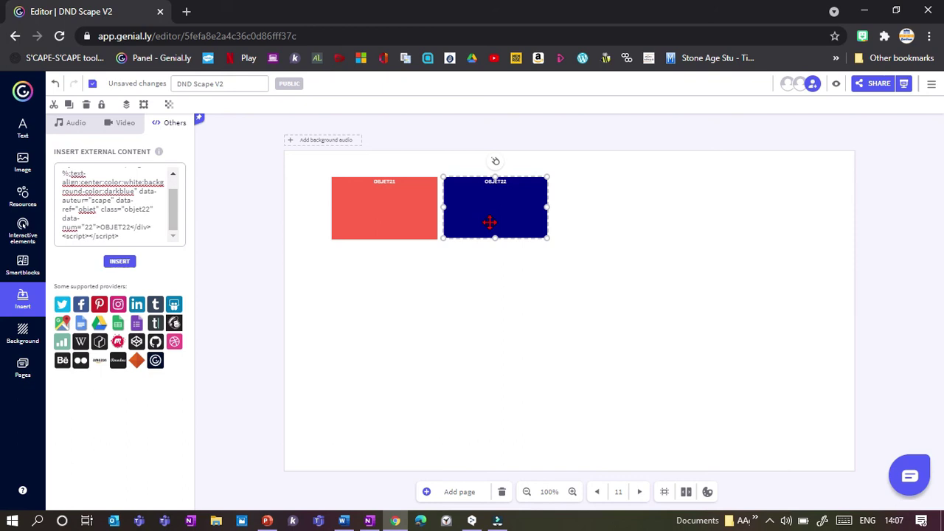
{"action": "scroll", "coordinate": [341, 217], "scroll_direction": "up", "scroll_amount": 2}
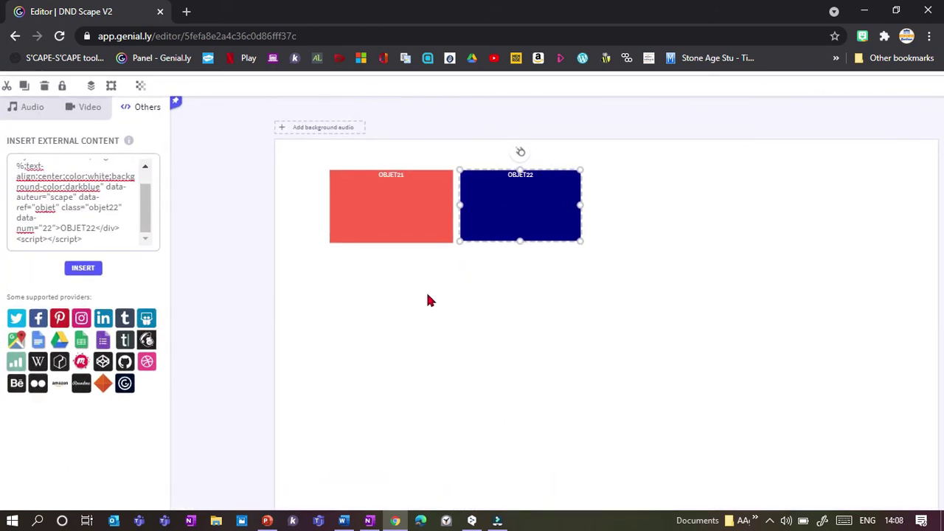
{"action": "mouse_move", "coordinate": [441, 3]}
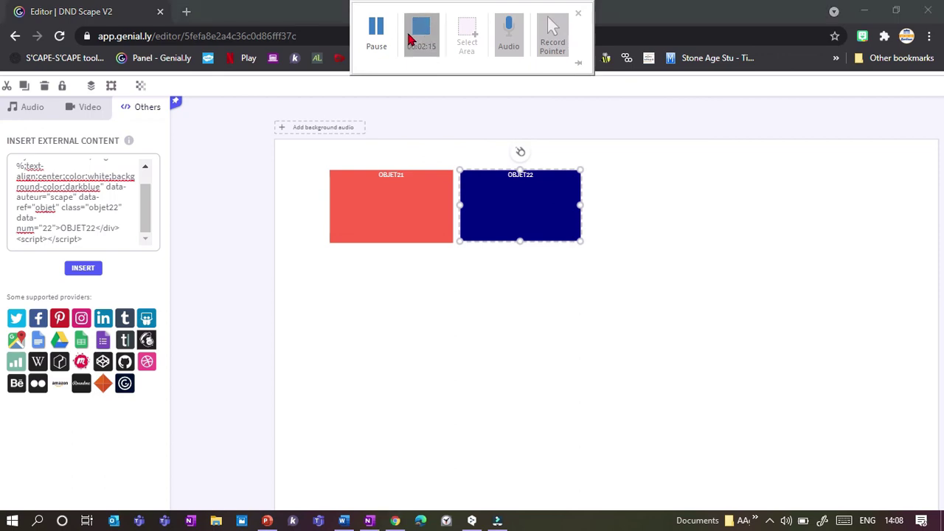